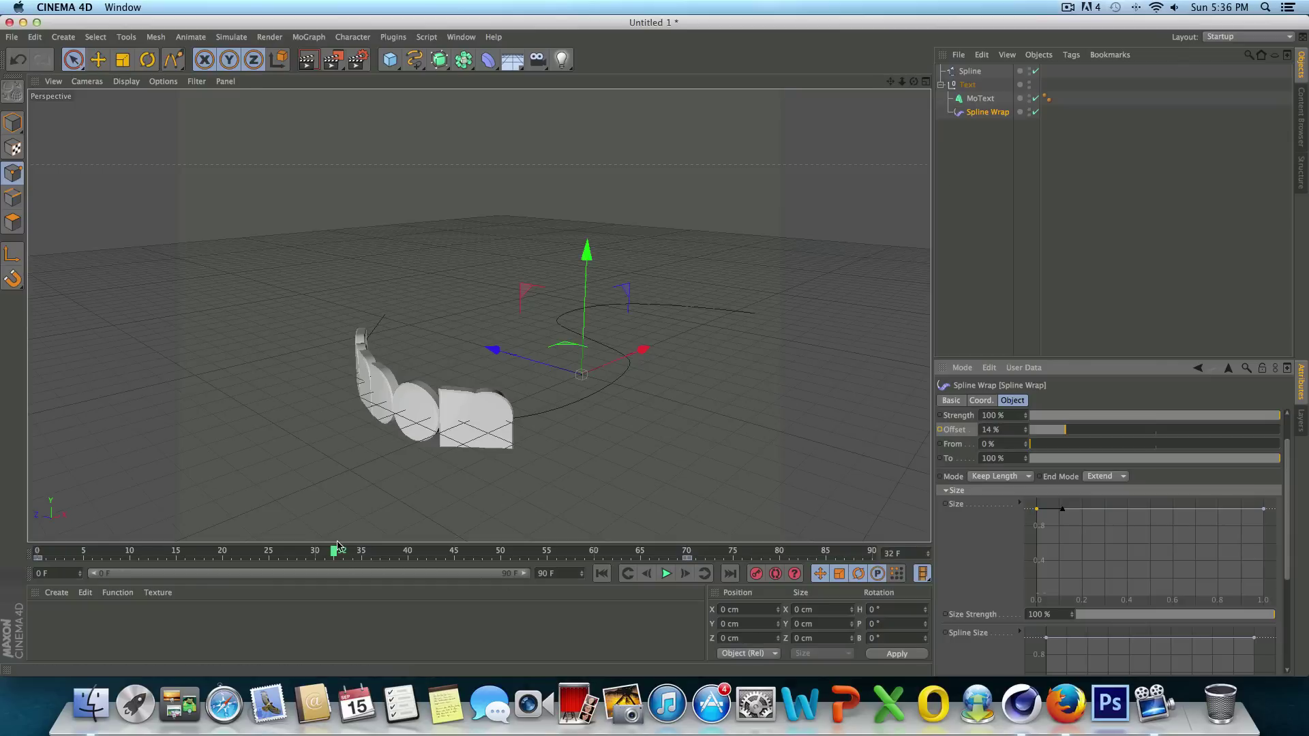
Scrub the animation back to frame 3 and examine the spline-wrapped text from several angles with the Spline Wrap offset at 0%.
left_click_drag(334, 545, 68, 496)
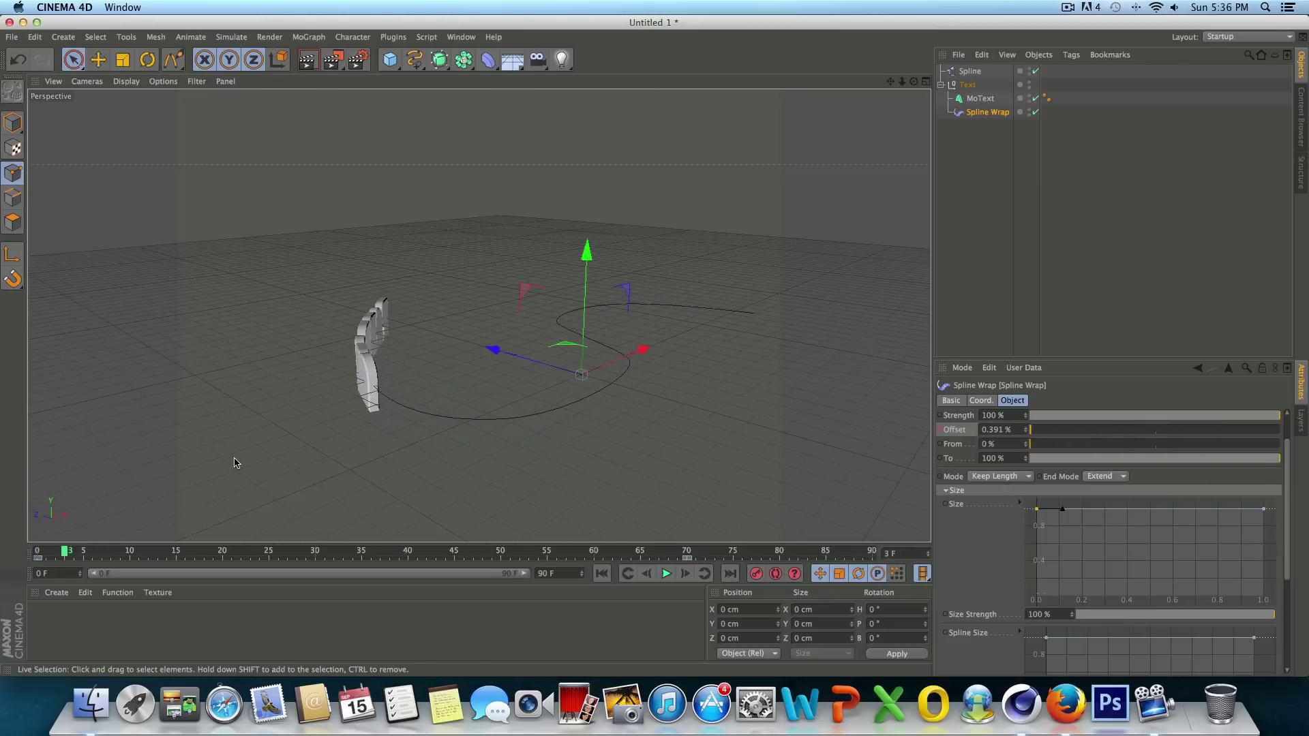
mouse_move(913, 82)
left_mouse_down()
mouse_move(1002, 84)
mouse_move(852, 81)
mouse_move(907, 79)
left_mouse_up()
left_click(488, 59)
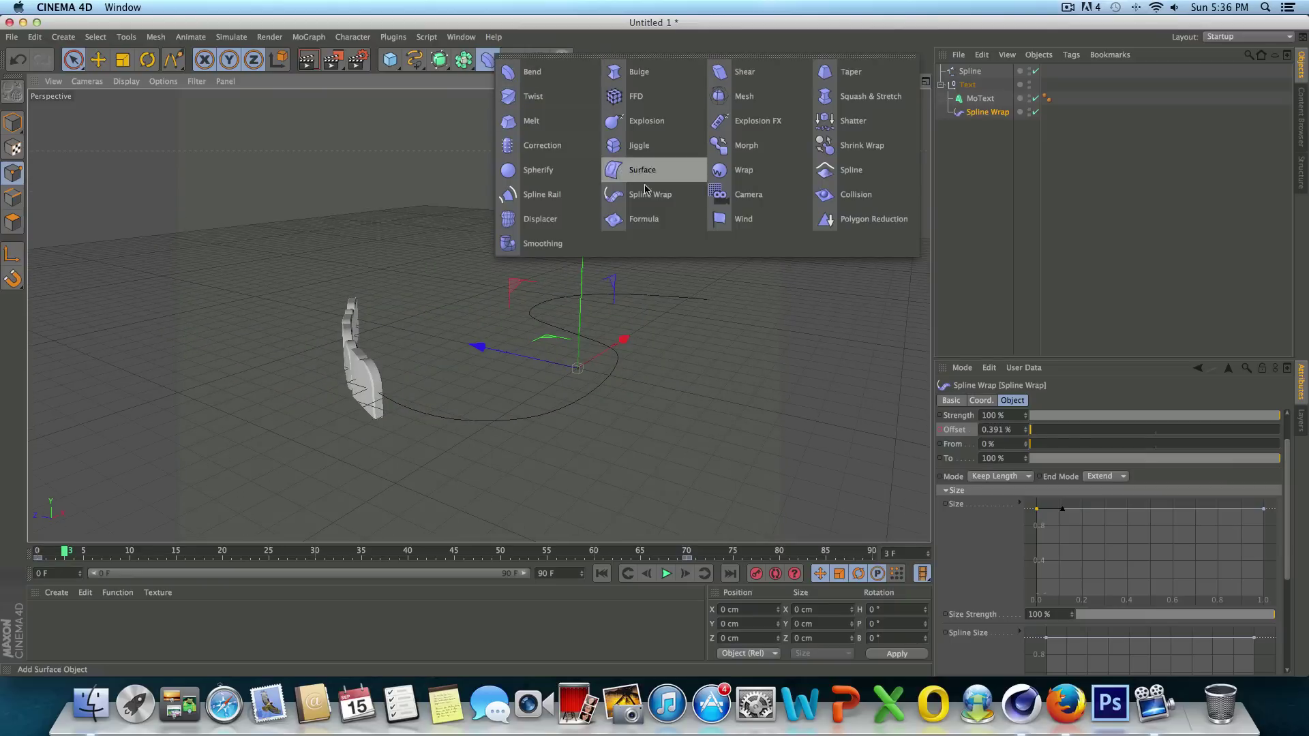
left_click(569, 31)
left_click_drag(913, 80, 518, 87)
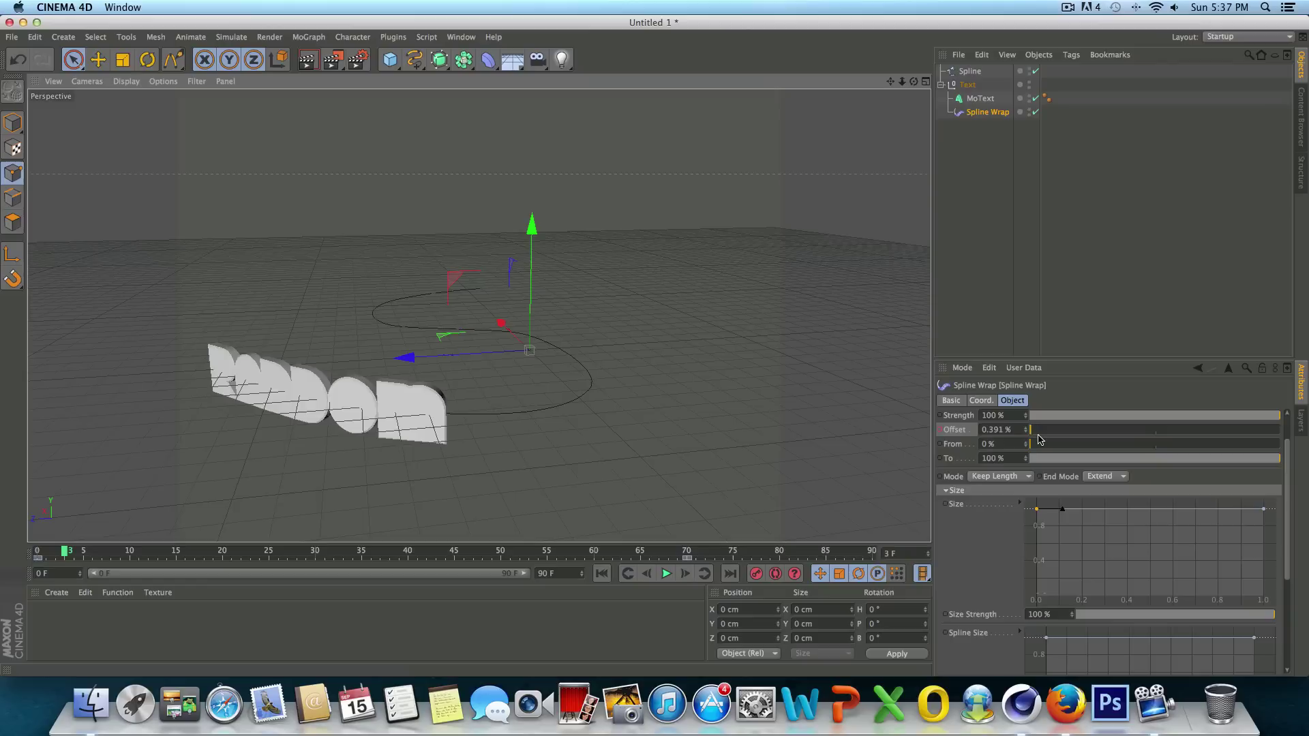
left_click_drag(1039, 436, 801, 419)
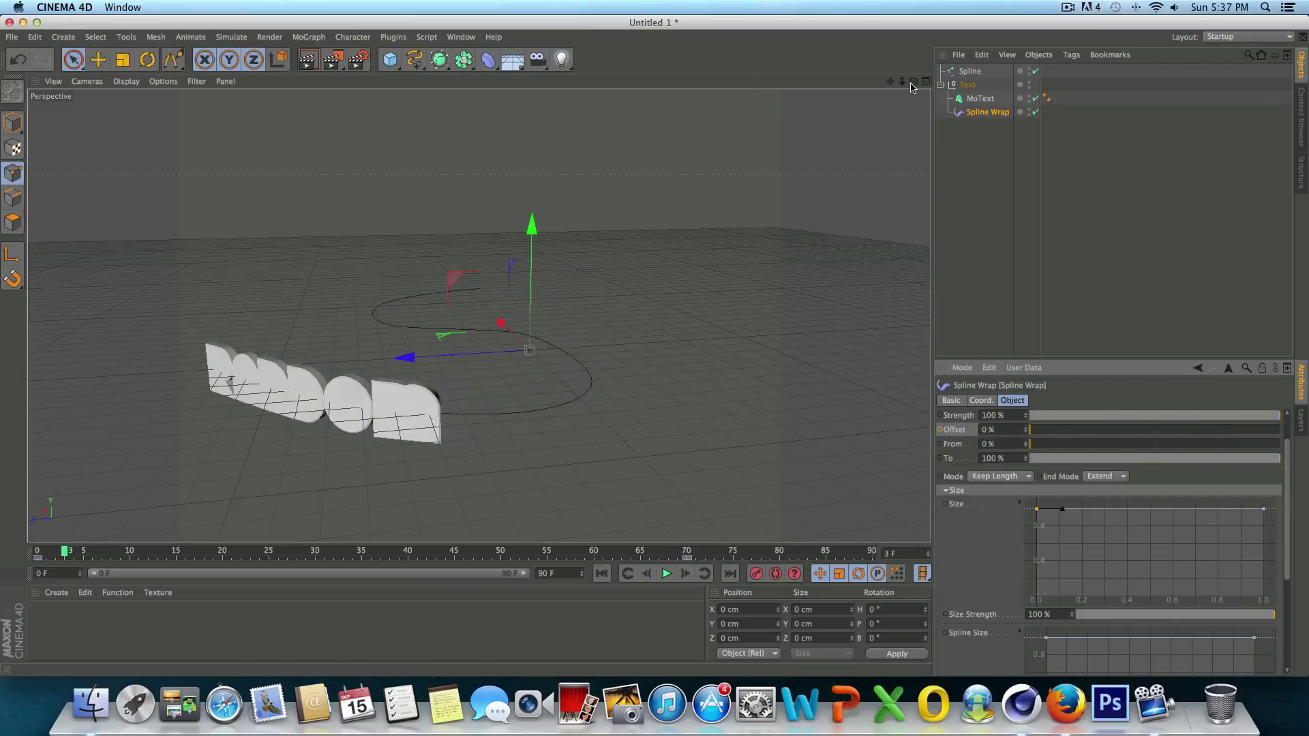
left_click_drag(914, 81, 890, 84)
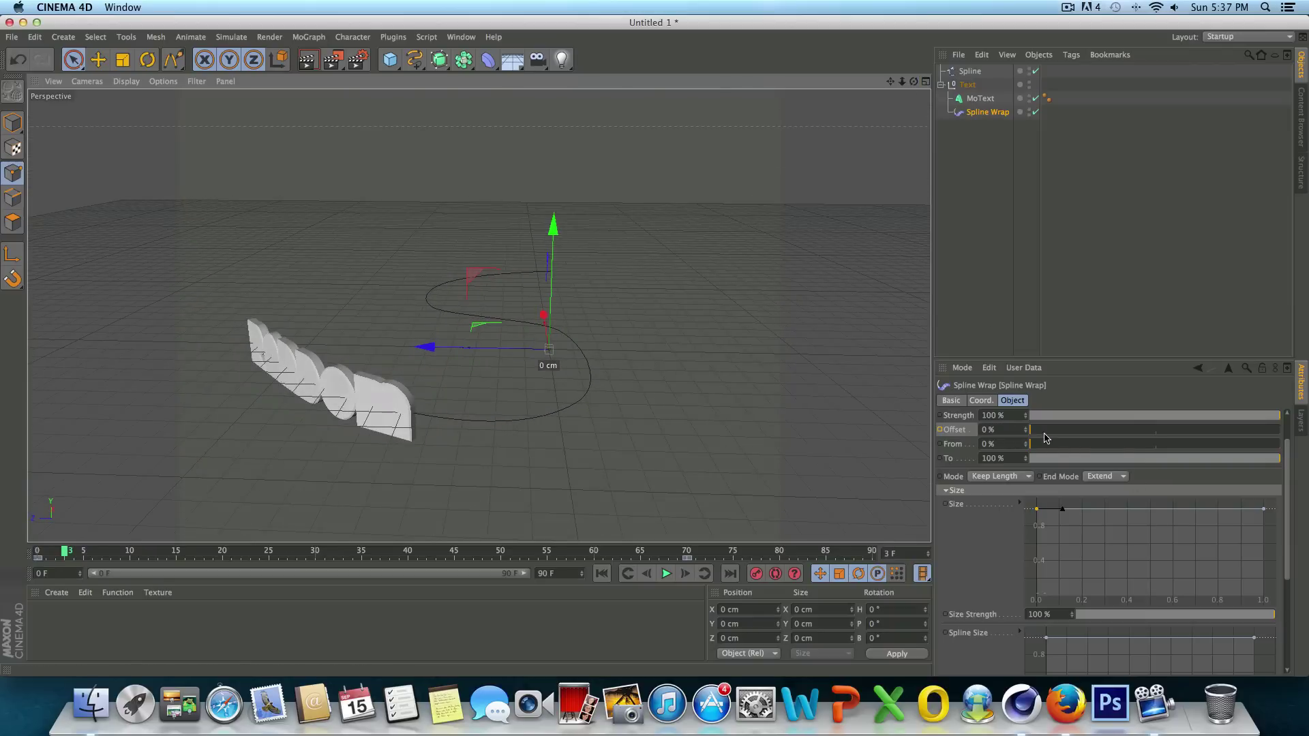
left_click_drag(1045, 437, 576, 383)
left_click_drag(913, 82, 845, 205)
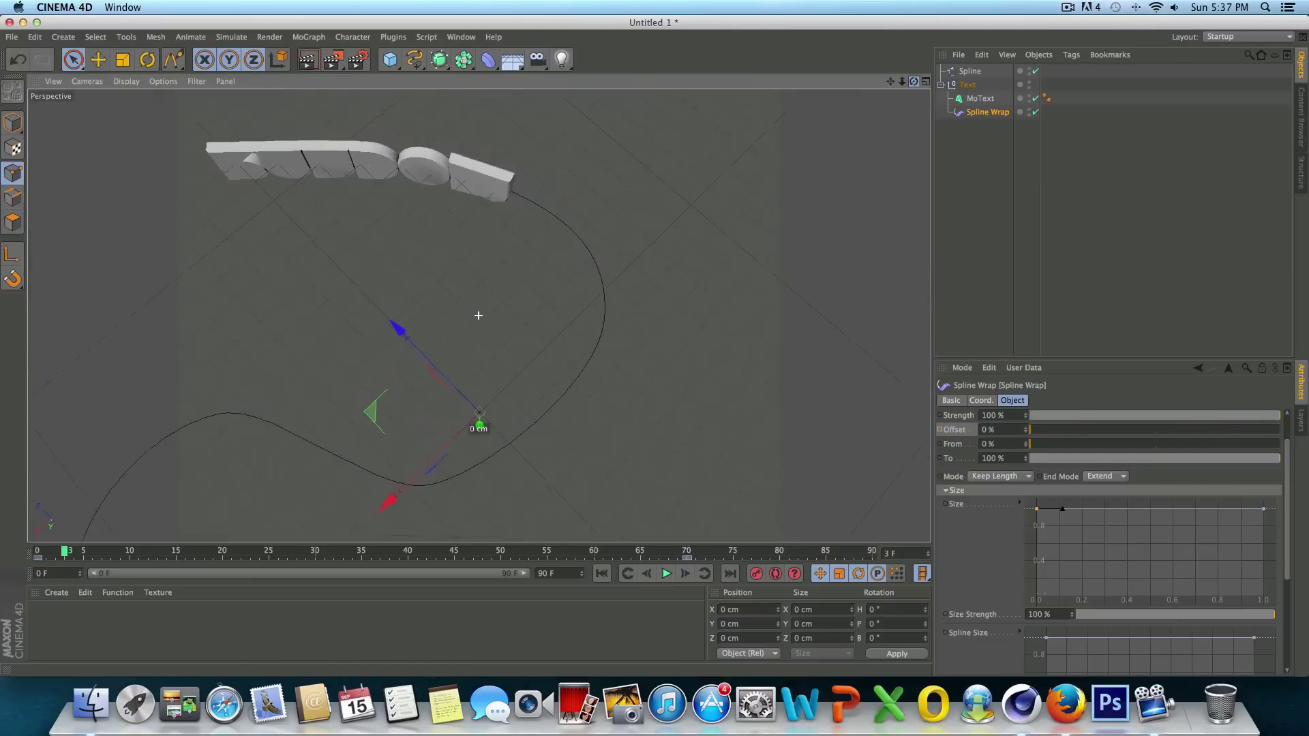
left_click_drag(478, 316, 478, 316)
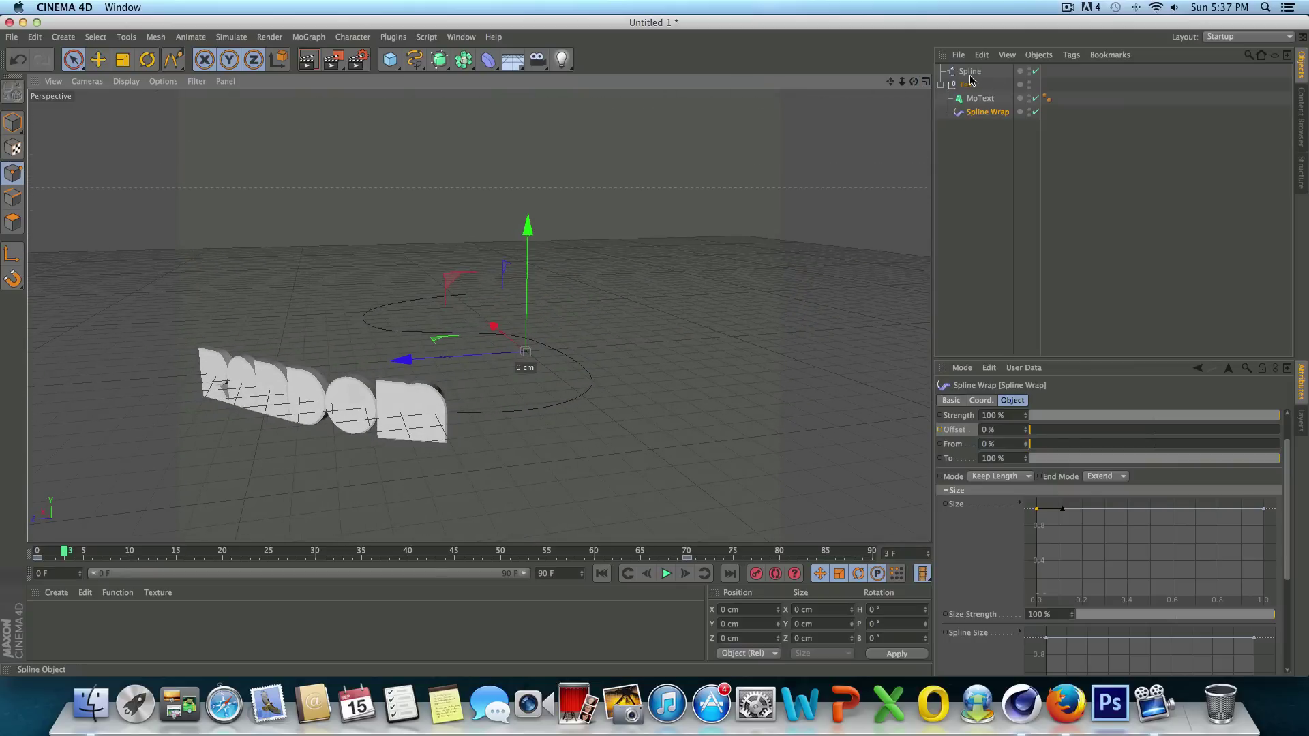
Delete the spline, the Text group and all its child objects from the scene.
left_click_drag(914, 81, 478, 315)
left_click_drag(1142, 214, 809, 2)
key("Delete")
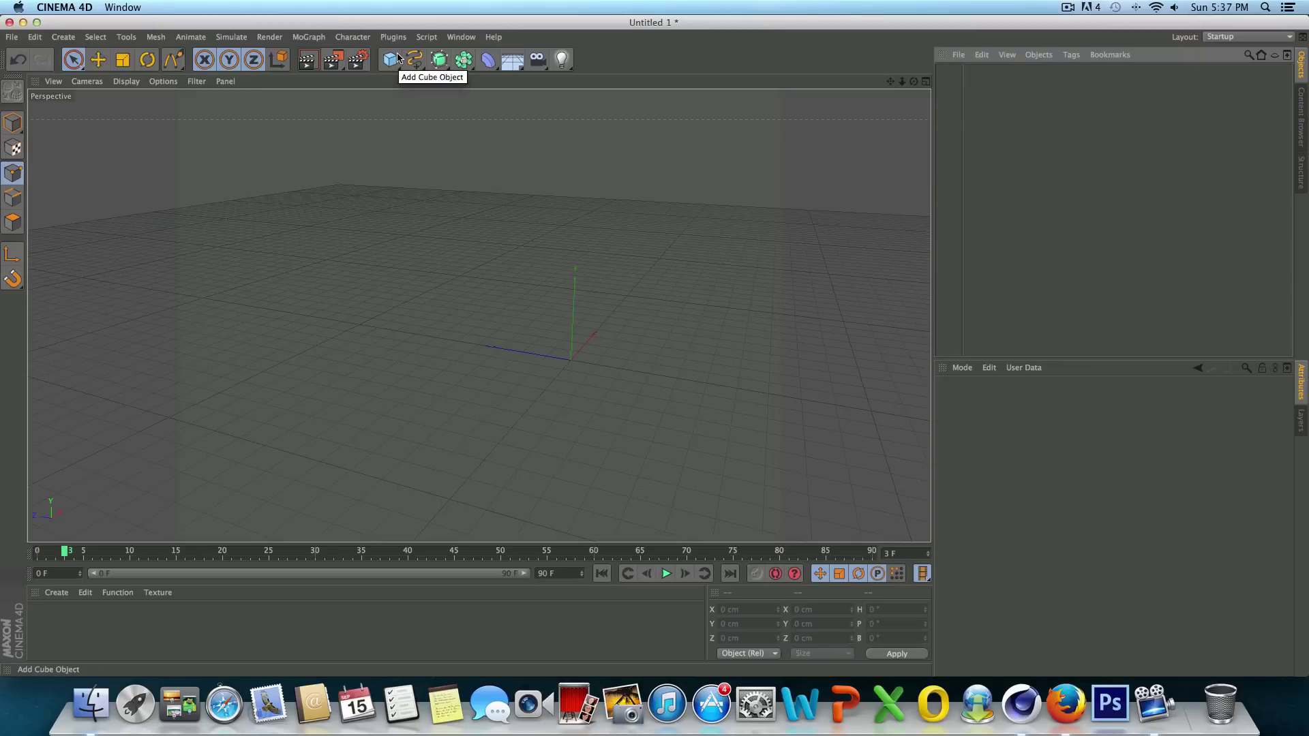
Add a MoText object to the empty scene and display its object properties.
left_click(307, 40)
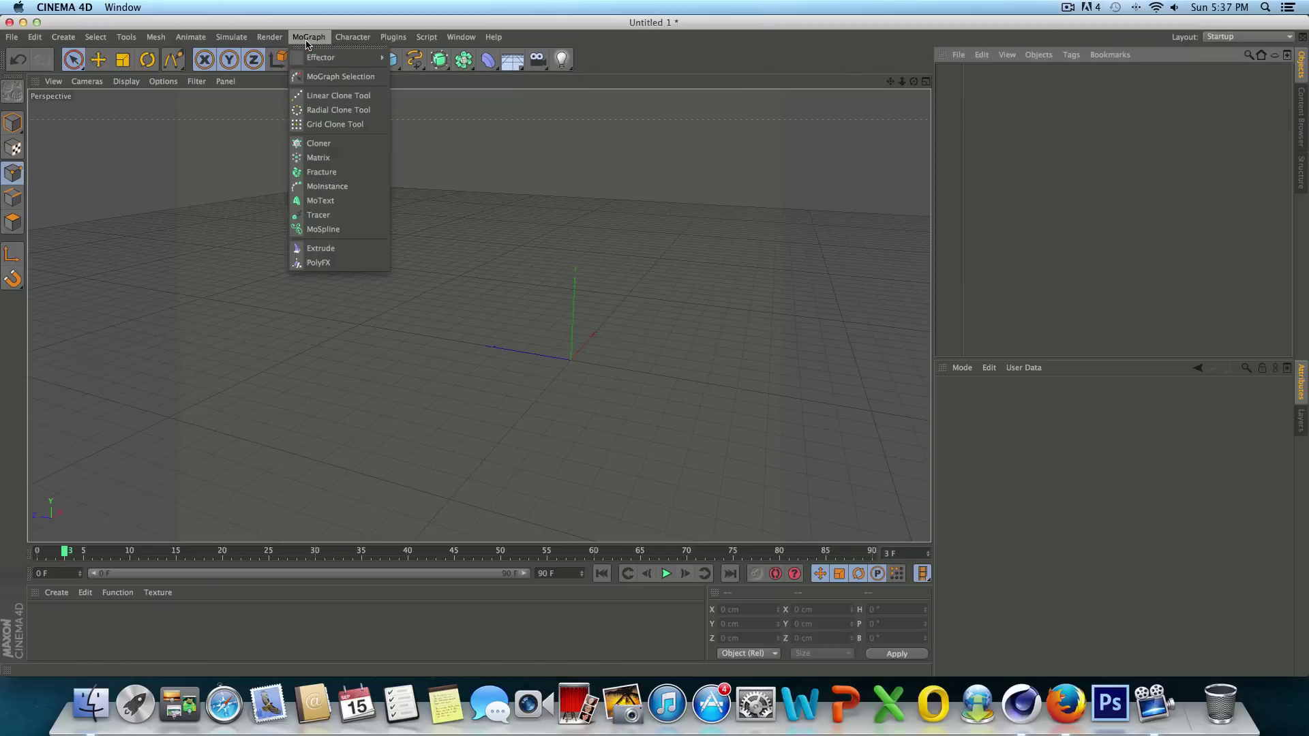
left_click(363, 200)
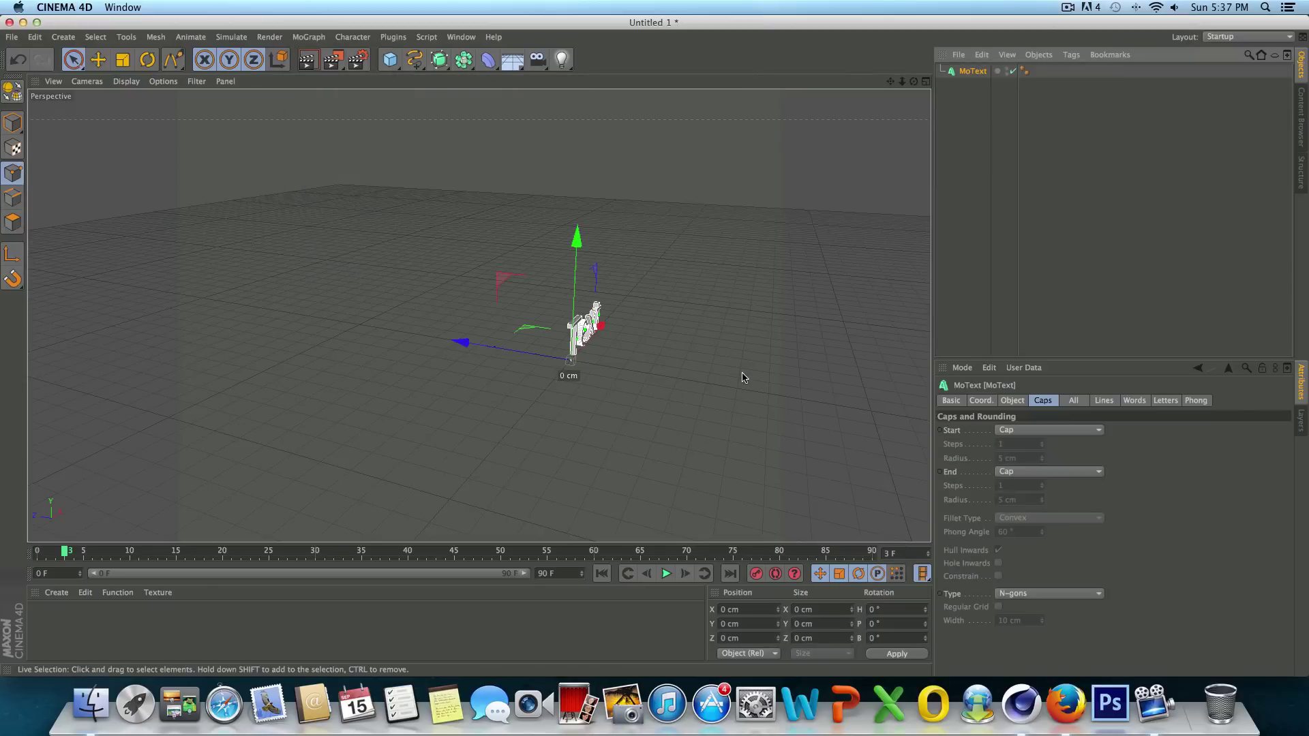
left_click(994, 402)
left_click(1011, 402)
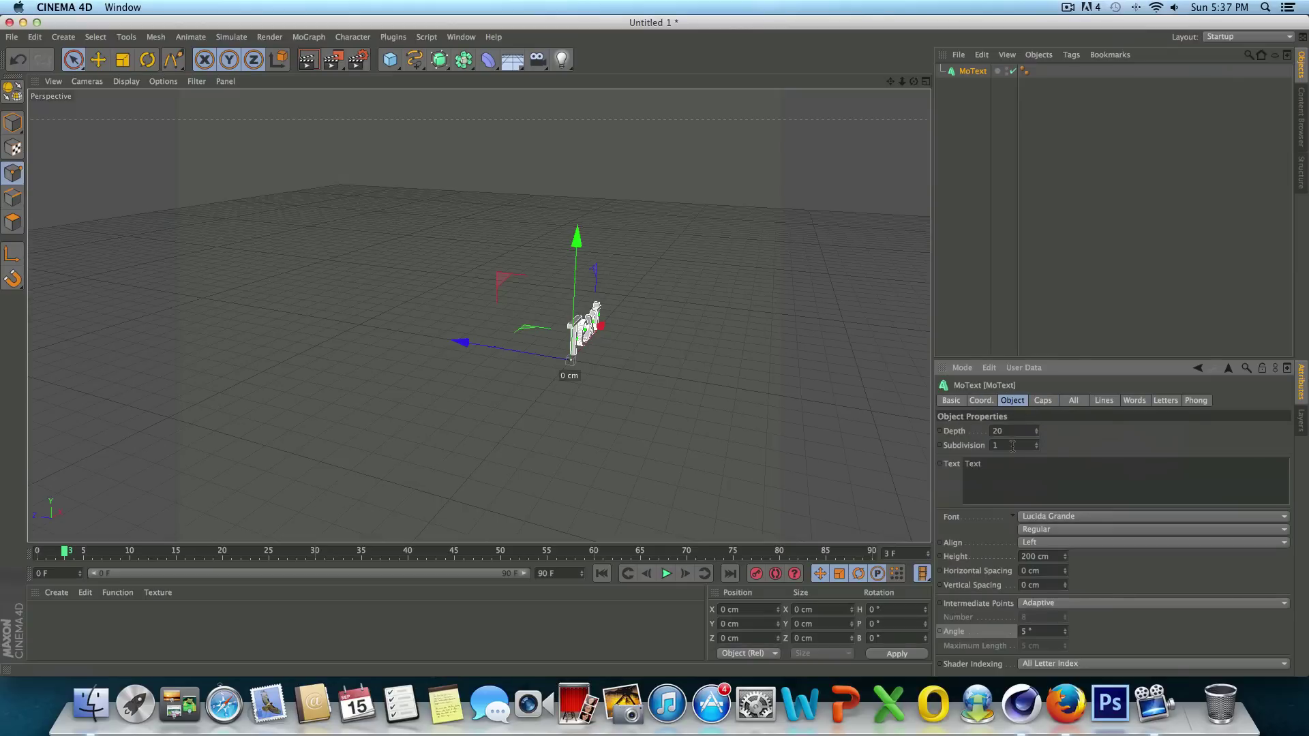
Replace the MoText's default wording with "Random".
left_click_drag(986, 464, 958, 463)
left_click_drag(914, 81, 882, 77)
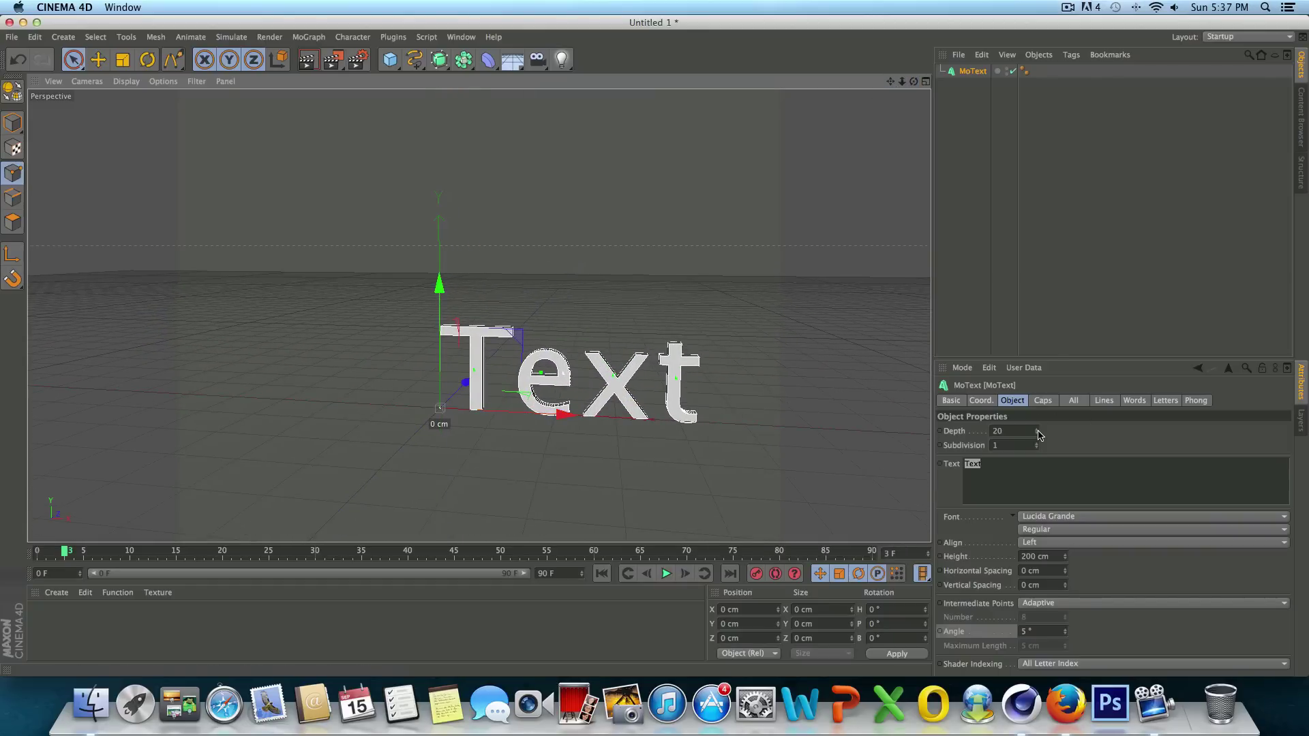
key("shift+r")
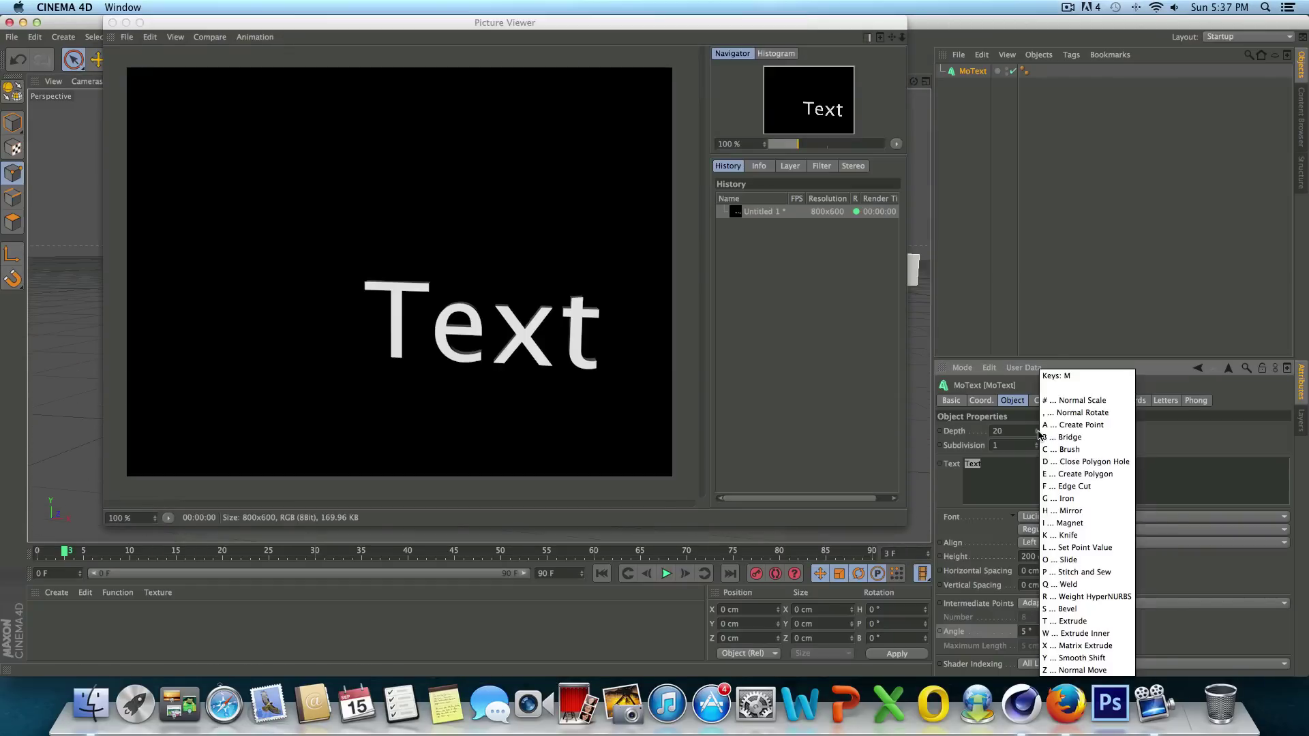
left_click(113, 22)
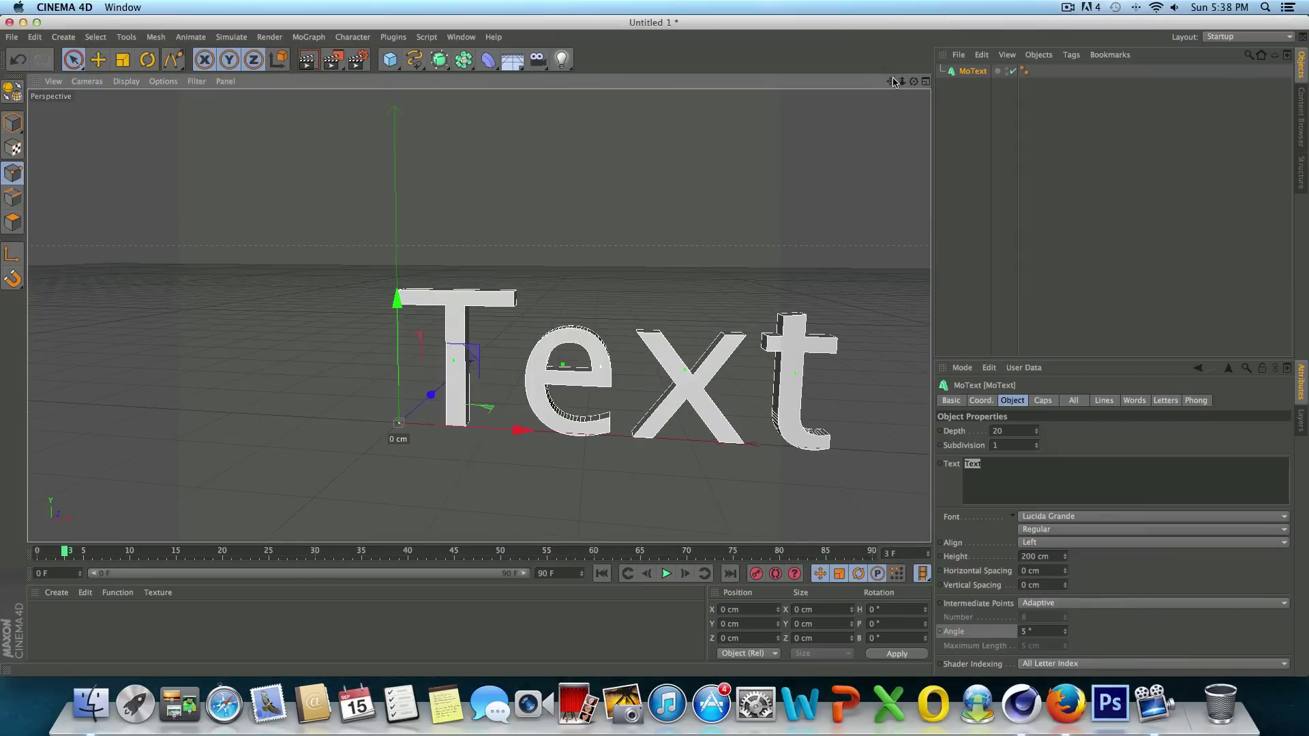
left_click_drag(890, 81, 745, 21)
key("BackSpace")
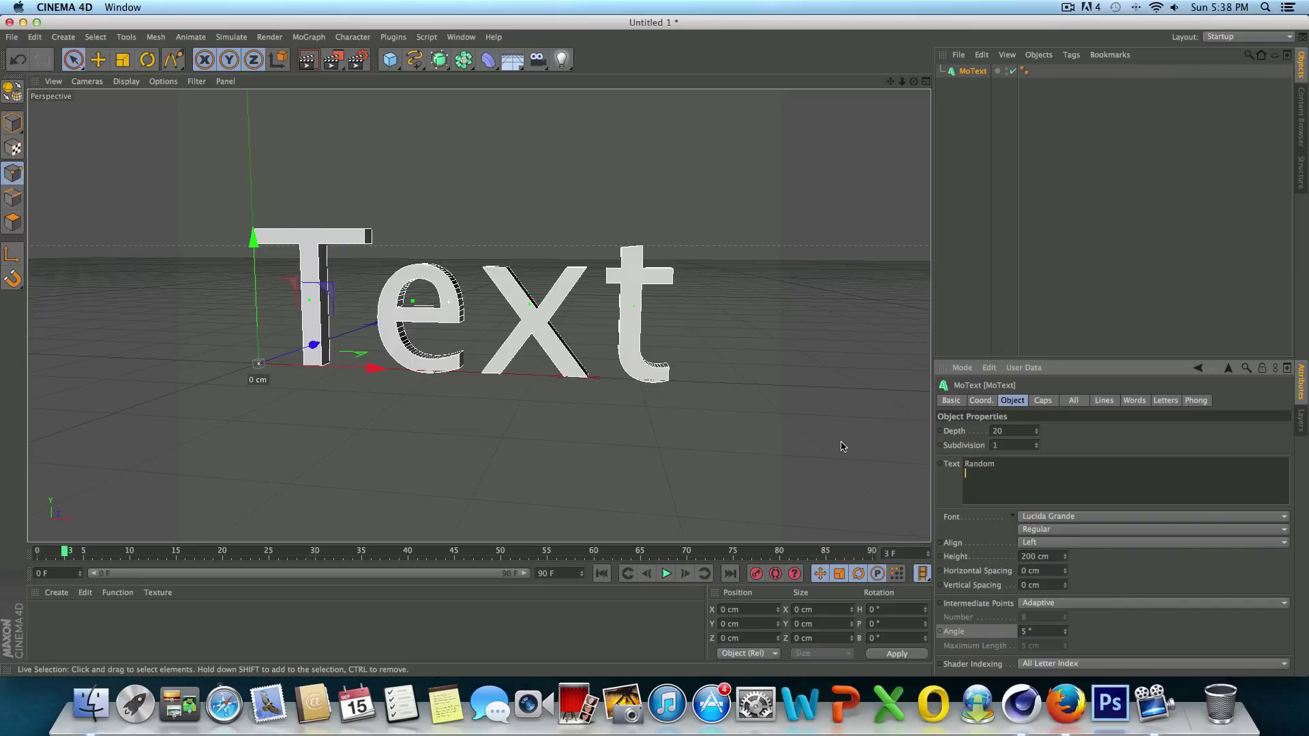
Set the MoText's depth to 50 and its font to Bifurk.
left_click(1004, 431)
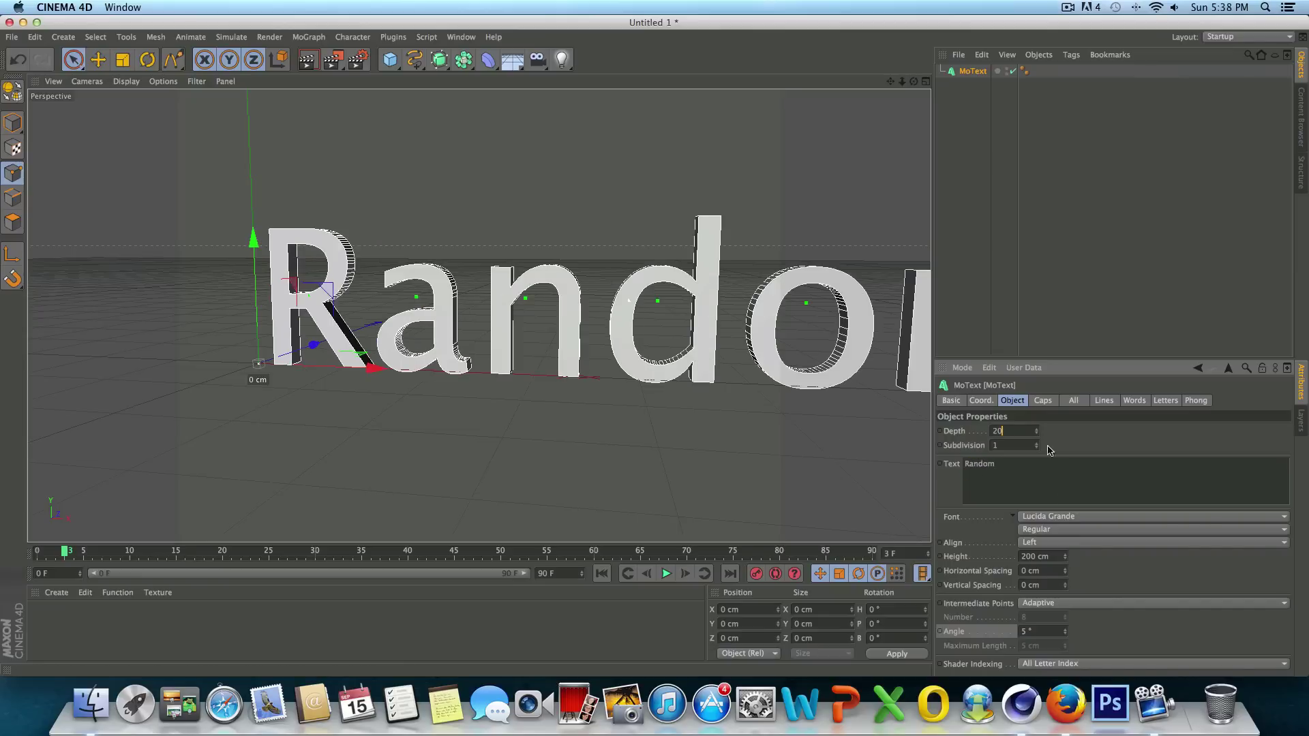
left_click_drag(1036, 434, 1036, 424)
left_click(1057, 516)
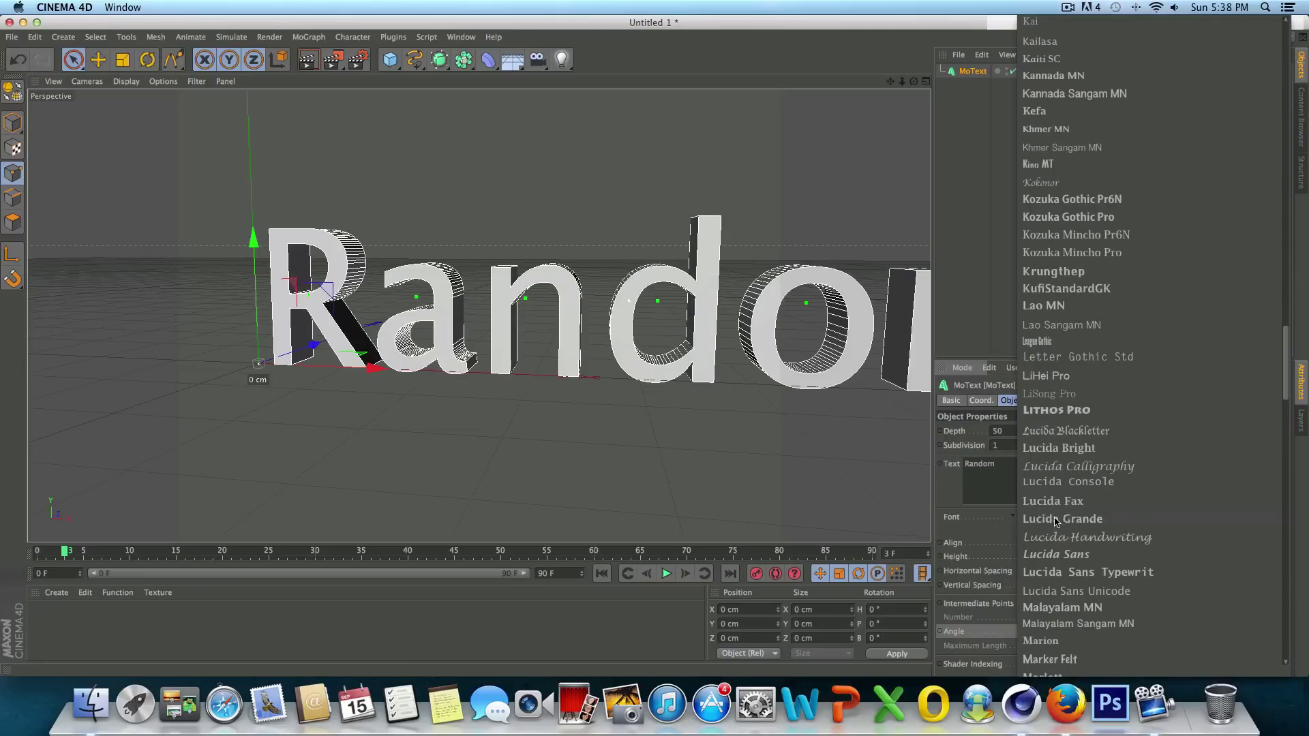
scroll(1043, 494, "up", 20)
scroll(1052, 490, "down", 10)
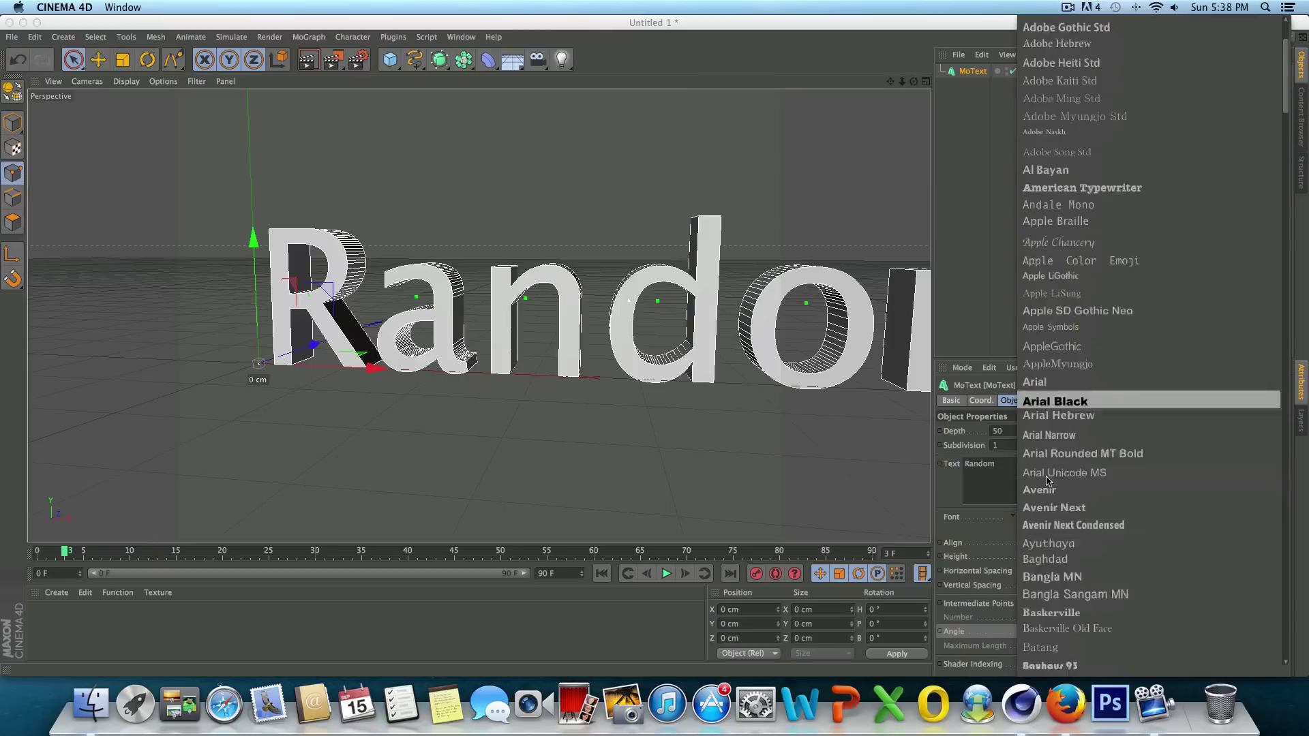
left_click(1055, 497)
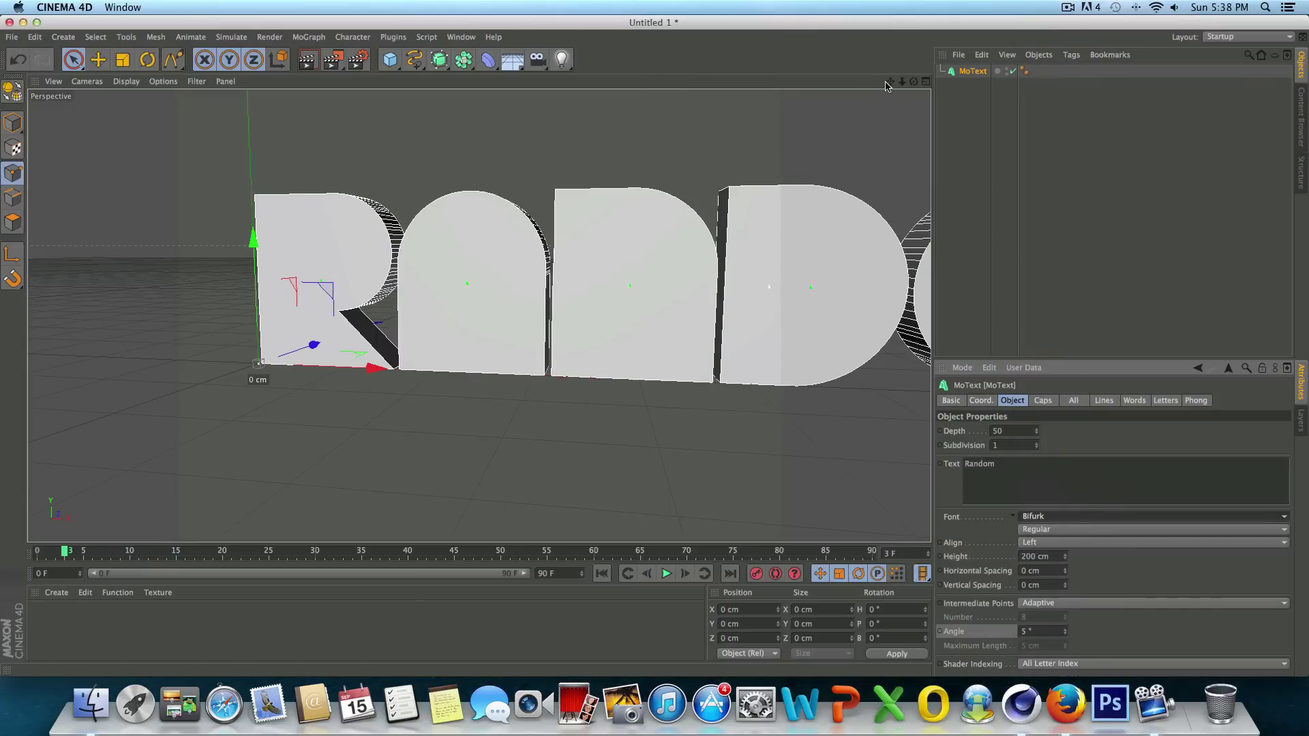
left_click_drag(890, 81, 570, 81)
scroll(575, 457, "down", 6)
scroll(719, 320, "up", 3)
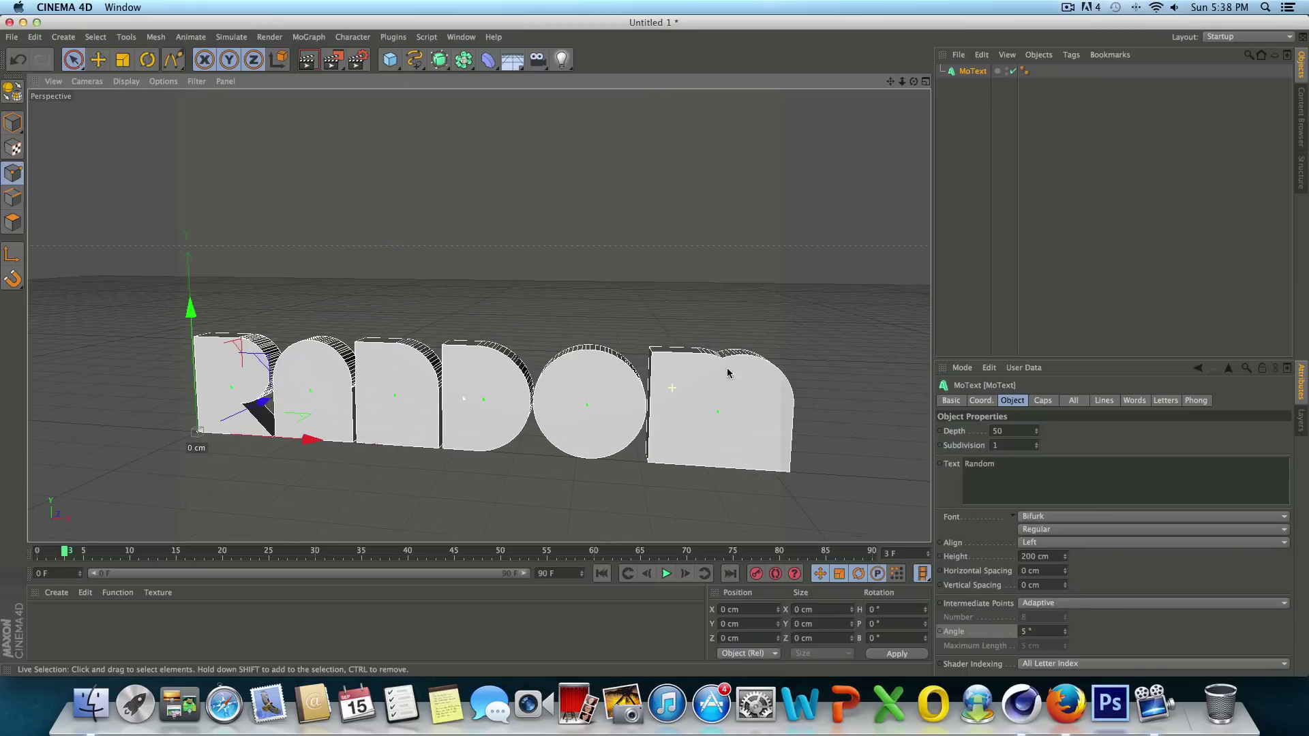
Set both the start and end caps of the MoText to Fillet Cap.
mouse_move(907, 83)
left_mouse_down()
mouse_move(832, 85)
mouse_move(904, 92)
left_mouse_up()
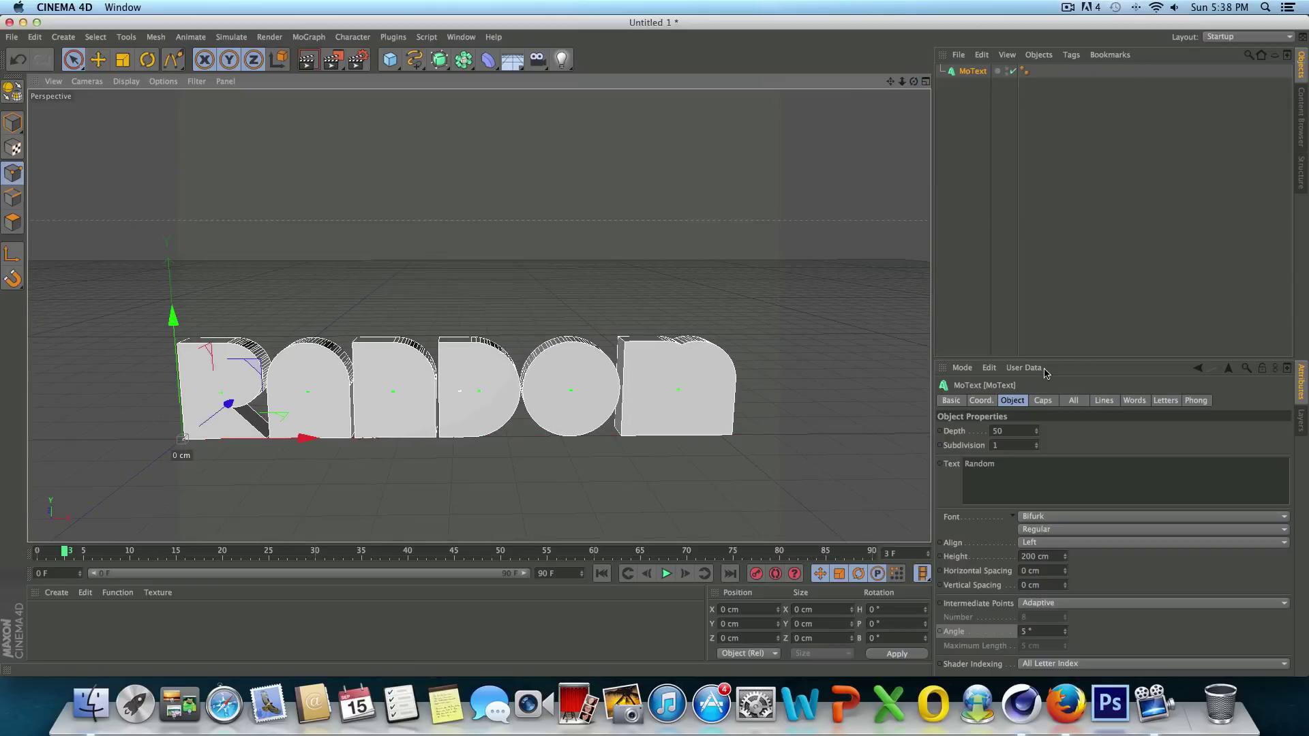
left_click(1043, 400)
left_click(1045, 430)
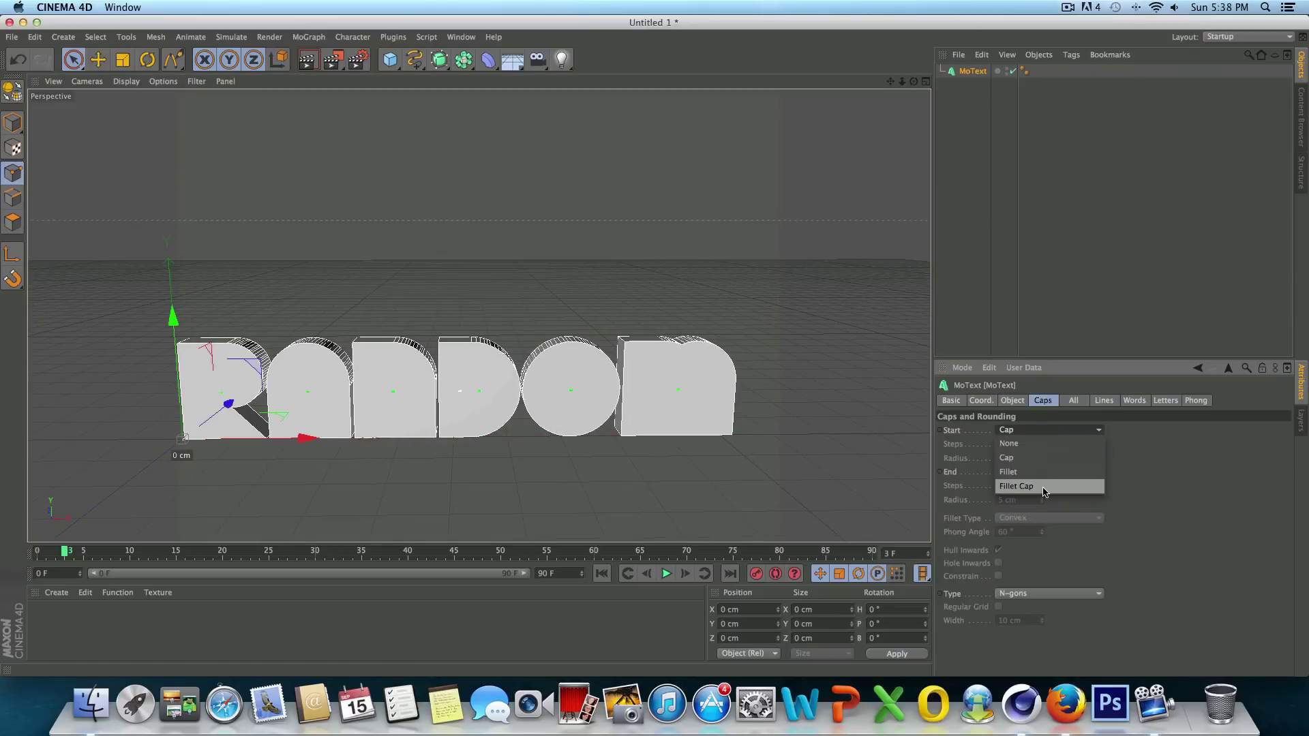
left_click(1045, 488)
left_click(1029, 473)
left_click(1019, 528)
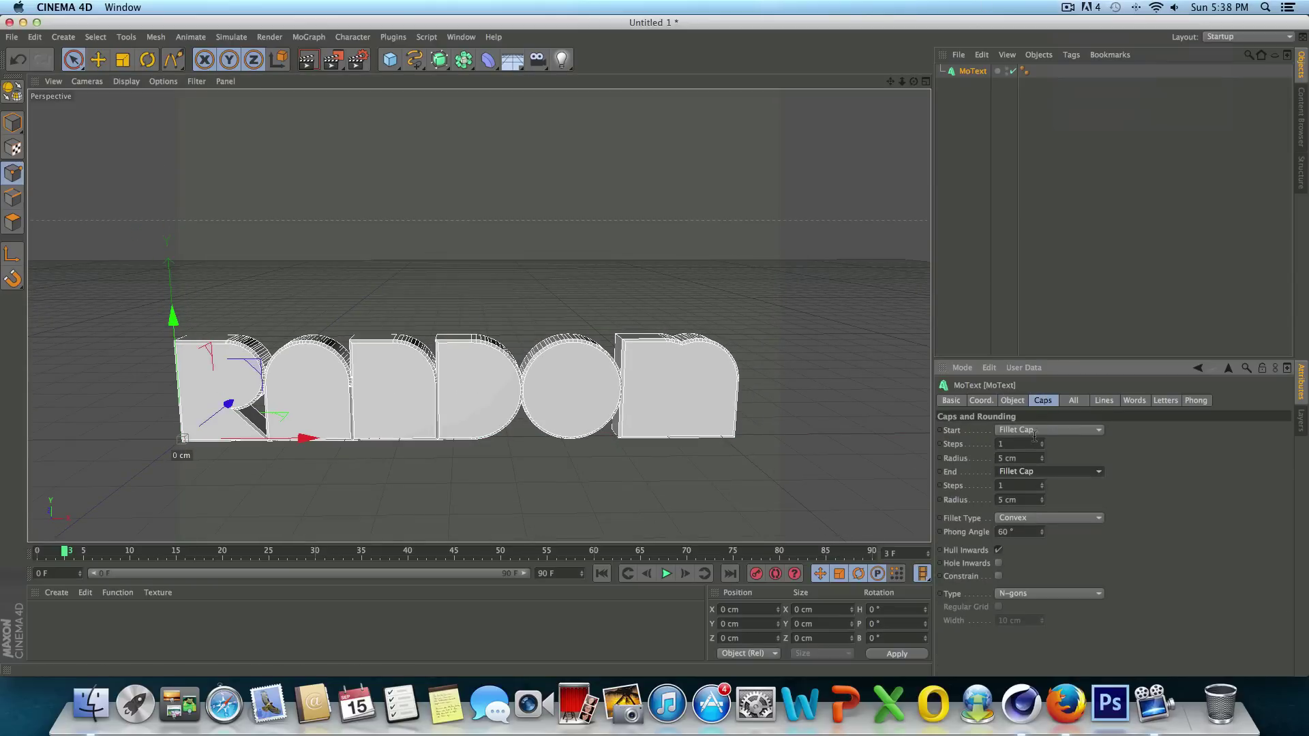
left_click(1015, 401)
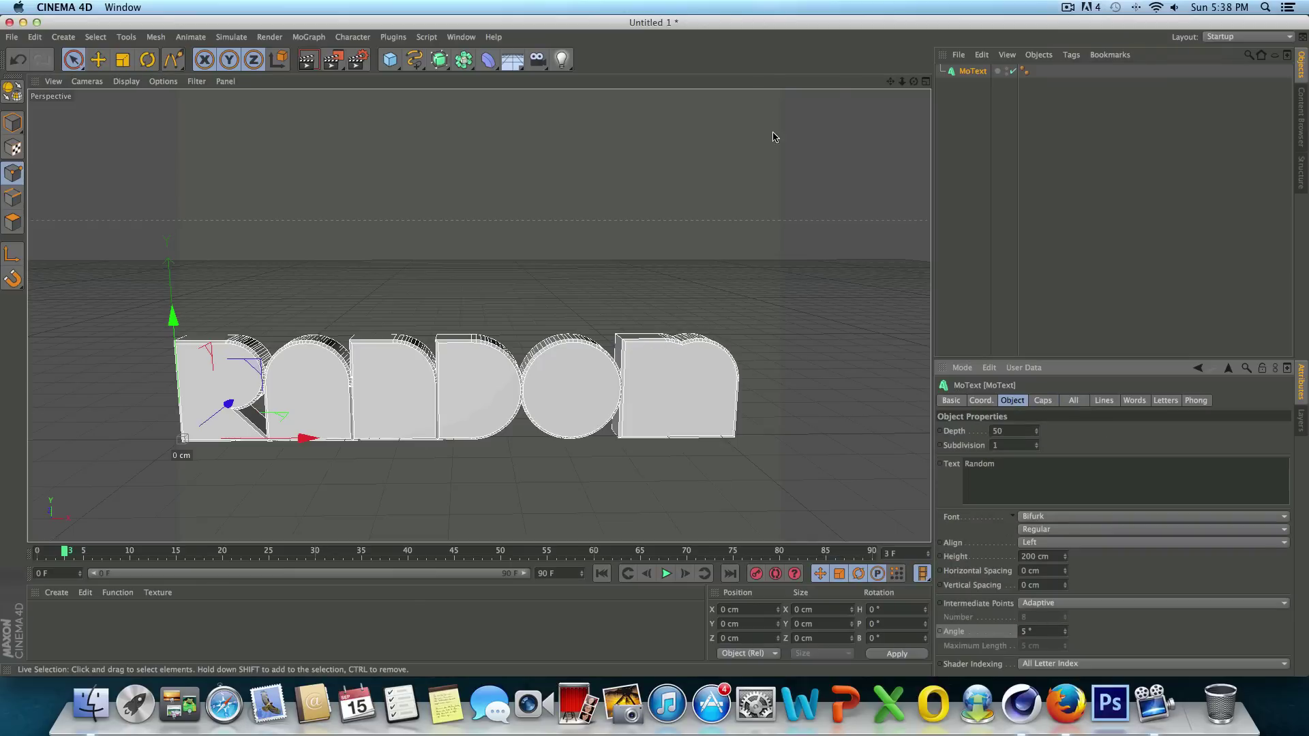
Create a null object and rename it "Text".
mouse_move(913, 81)
left_mouse_down()
mouse_move(764, 120)
mouse_move(899, 87)
left_mouse_up()
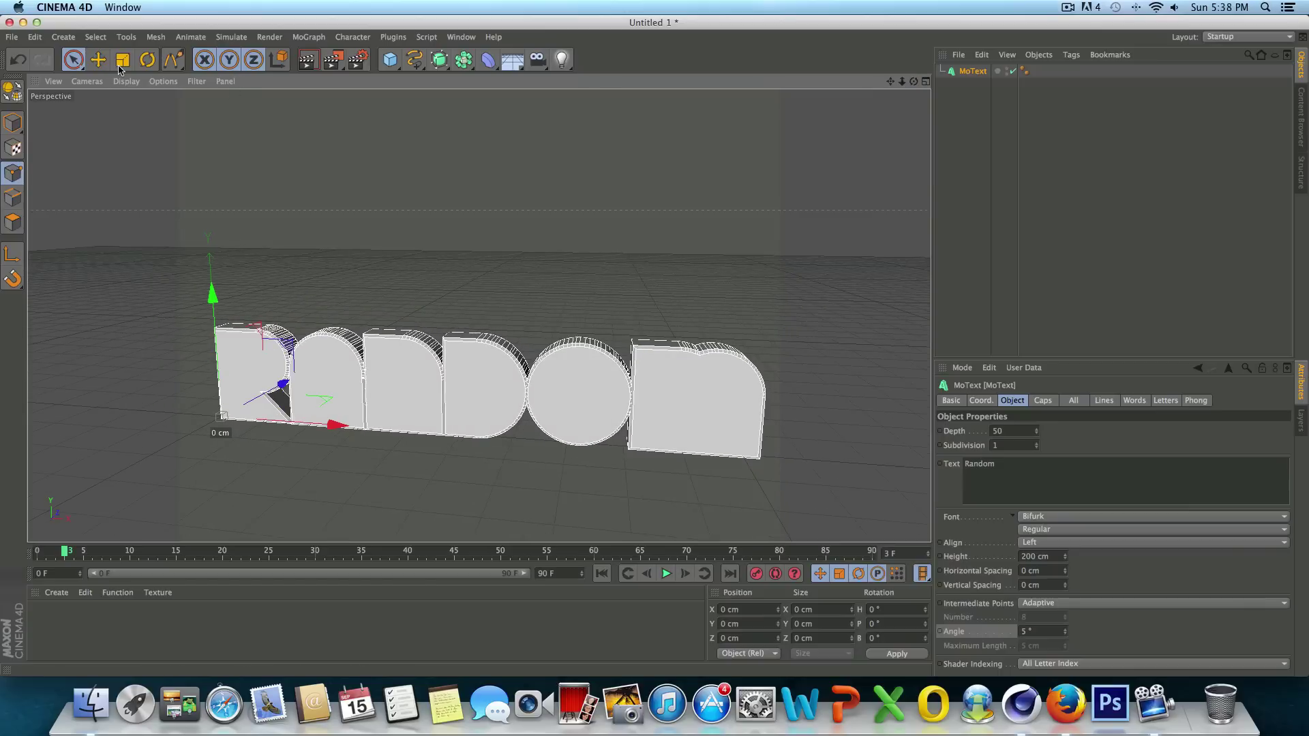
left_click(79, 44)
mouse_move(83, 58)
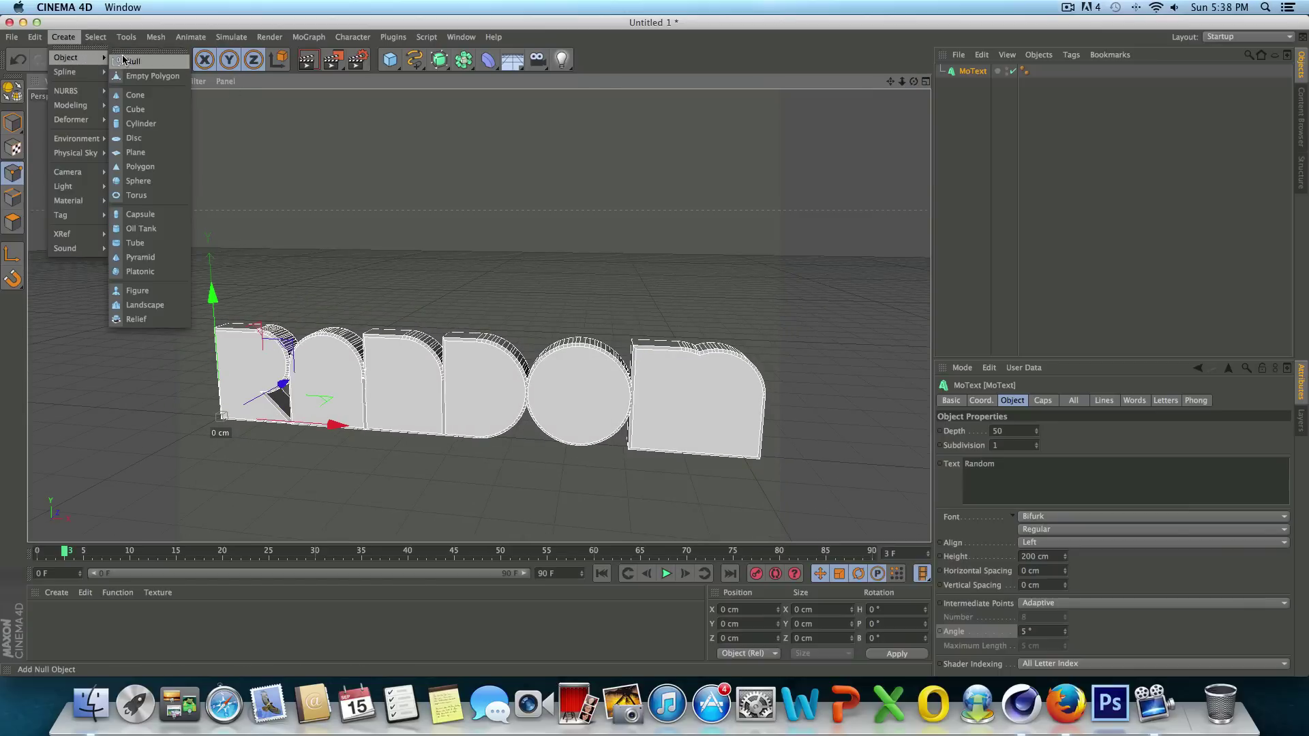
left_click(130, 60)
left_click(966, 71)
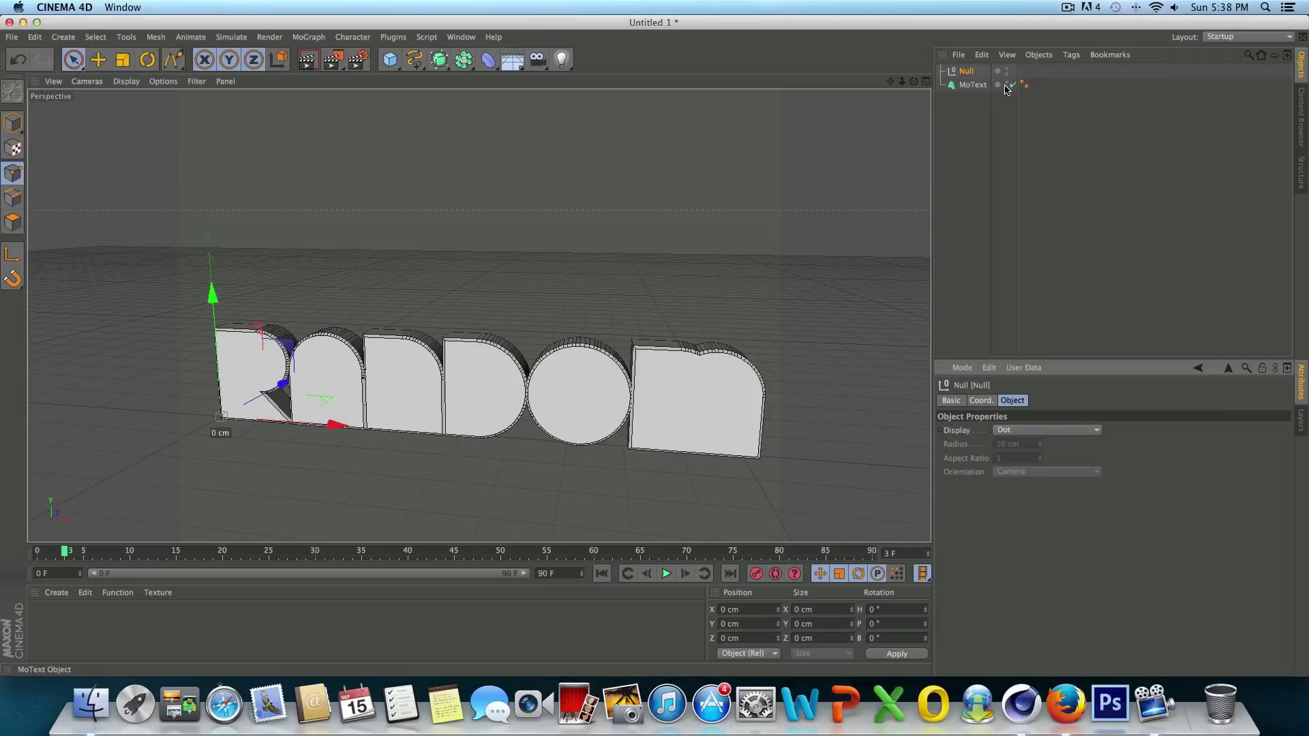
double_click(968, 72)
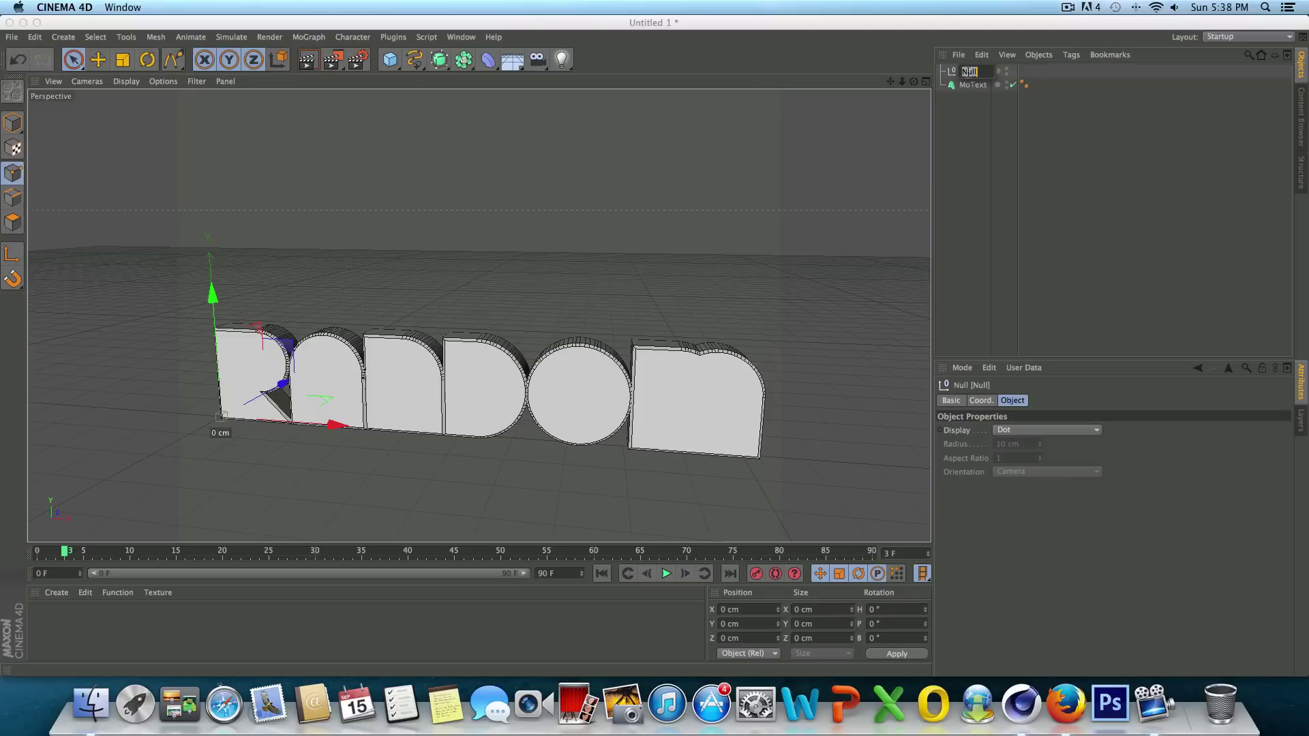
key("BackSpace")
key("Return")
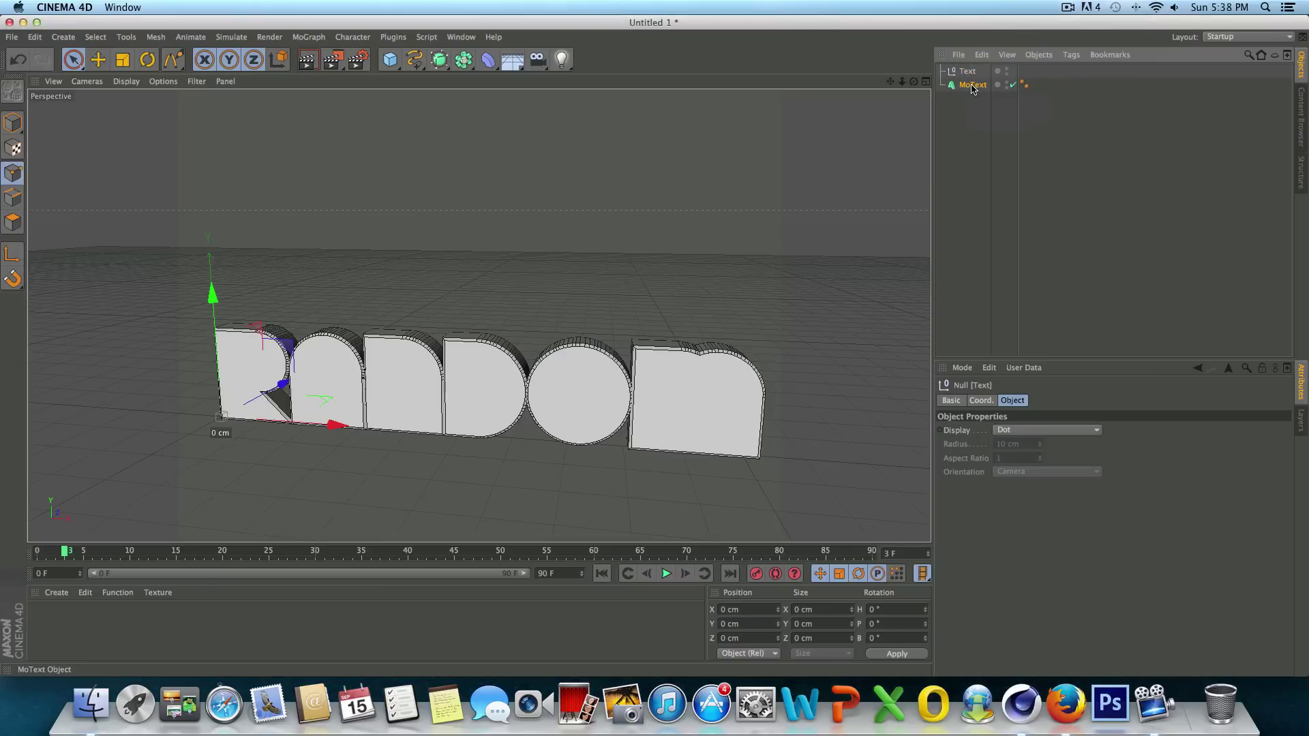
Make the MoText a child of the Text null and check the nesting by collapsing and expanding the group.
left_click_drag(972, 86, 965, 72)
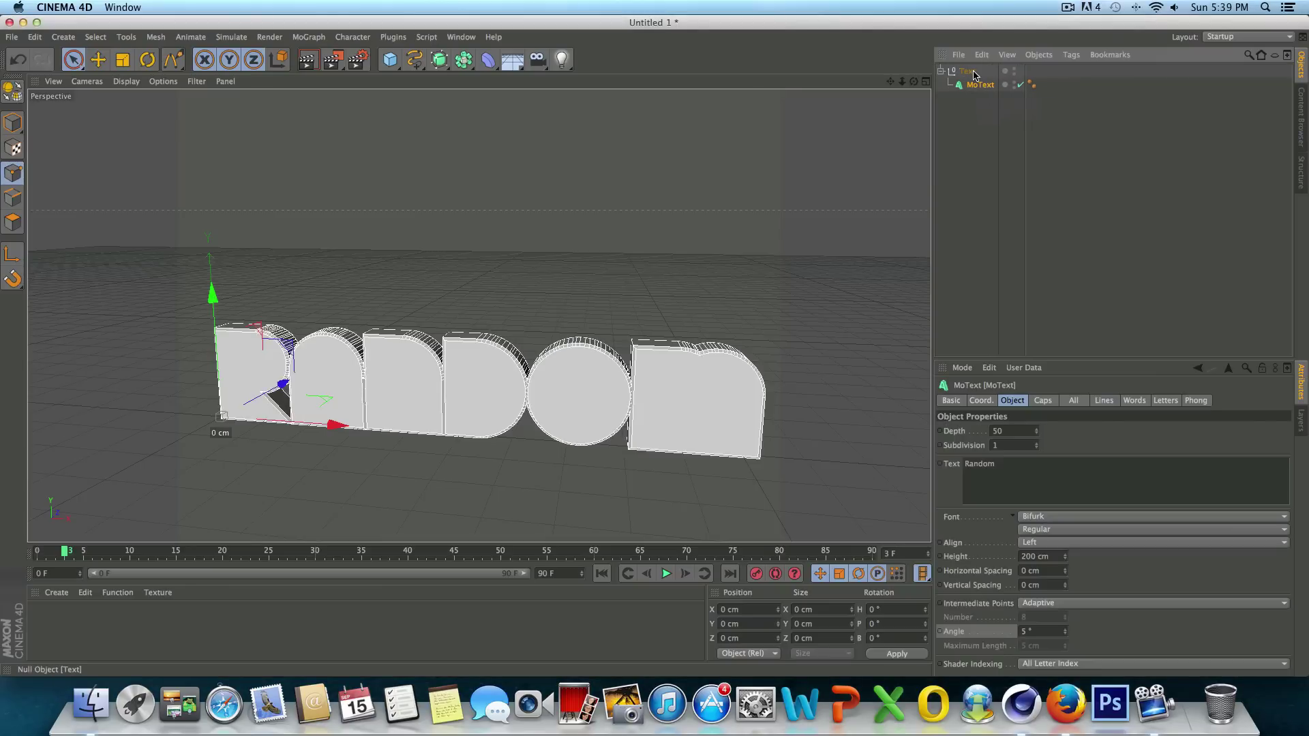
left_click(976, 72)
left_click(940, 72)
left_click(940, 73)
left_click(939, 72)
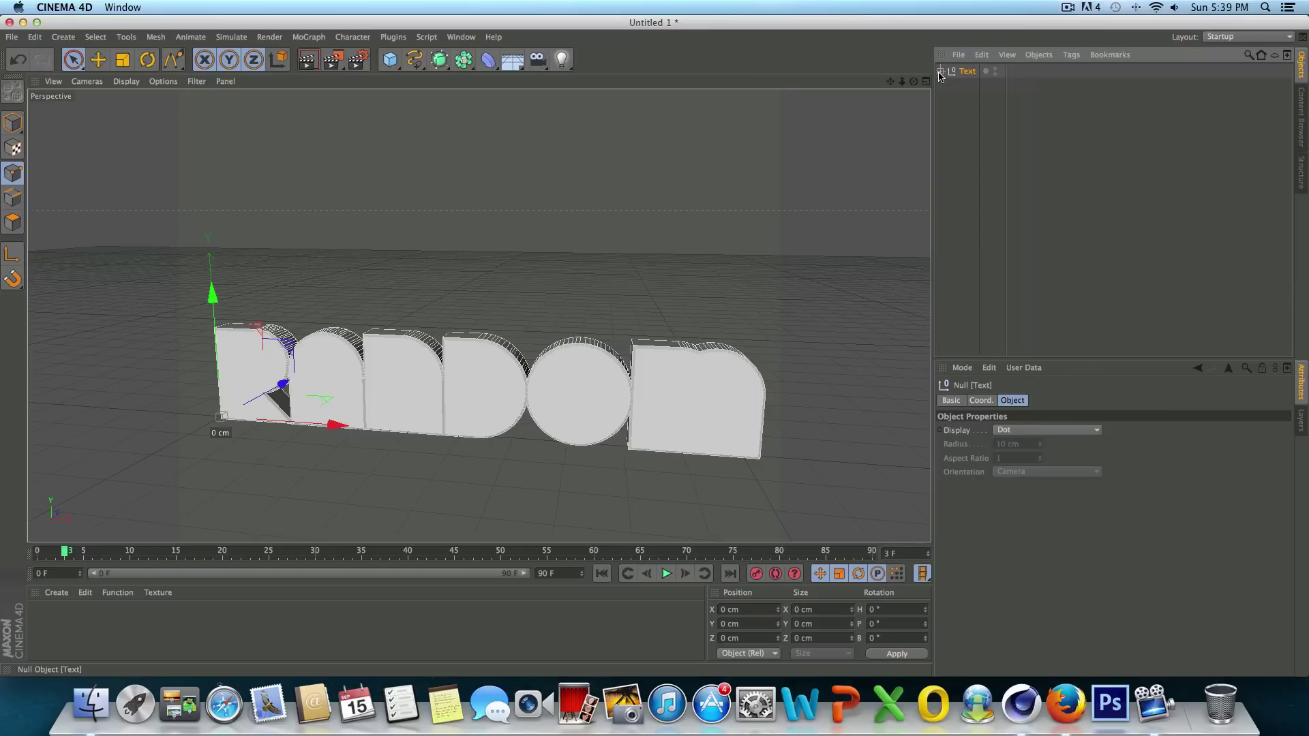
left_click(940, 72)
left_click(959, 87)
left_click(947, 95)
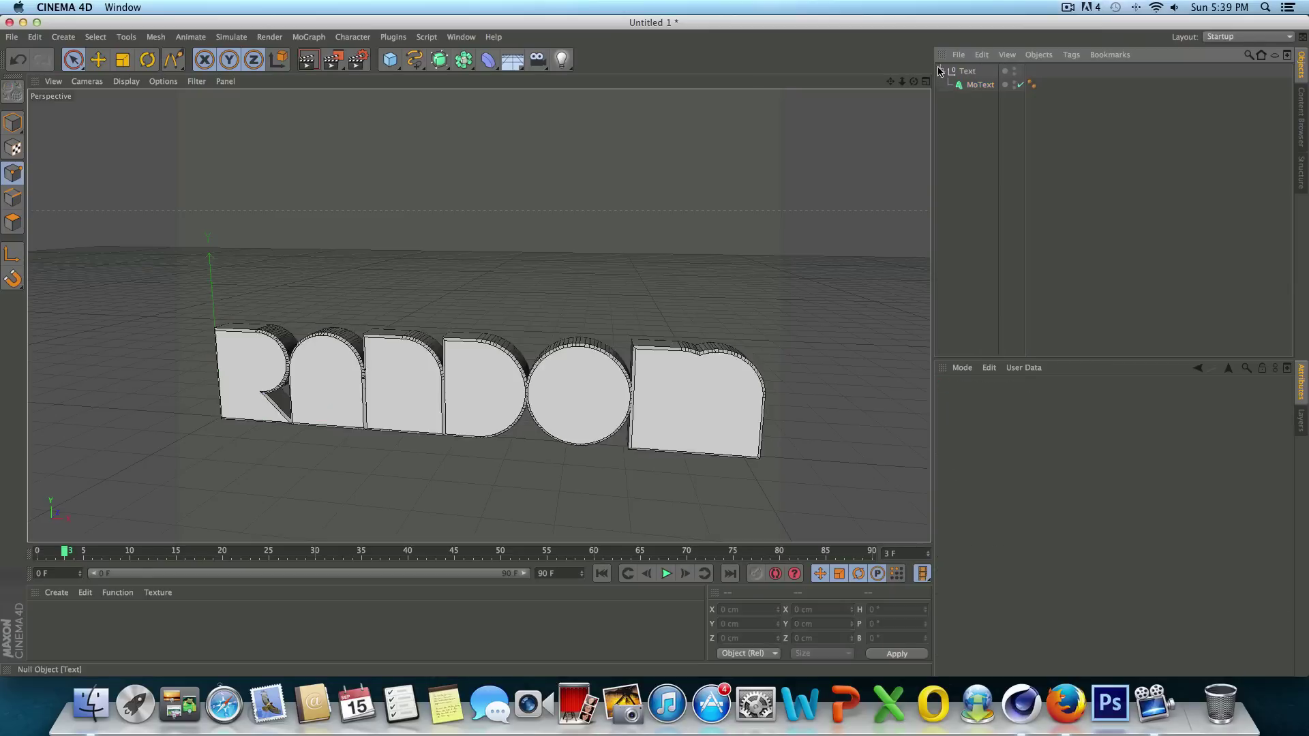
Add a Spline Wrap deformer to the scene.
left_click_drag(913, 81, 937, 76)
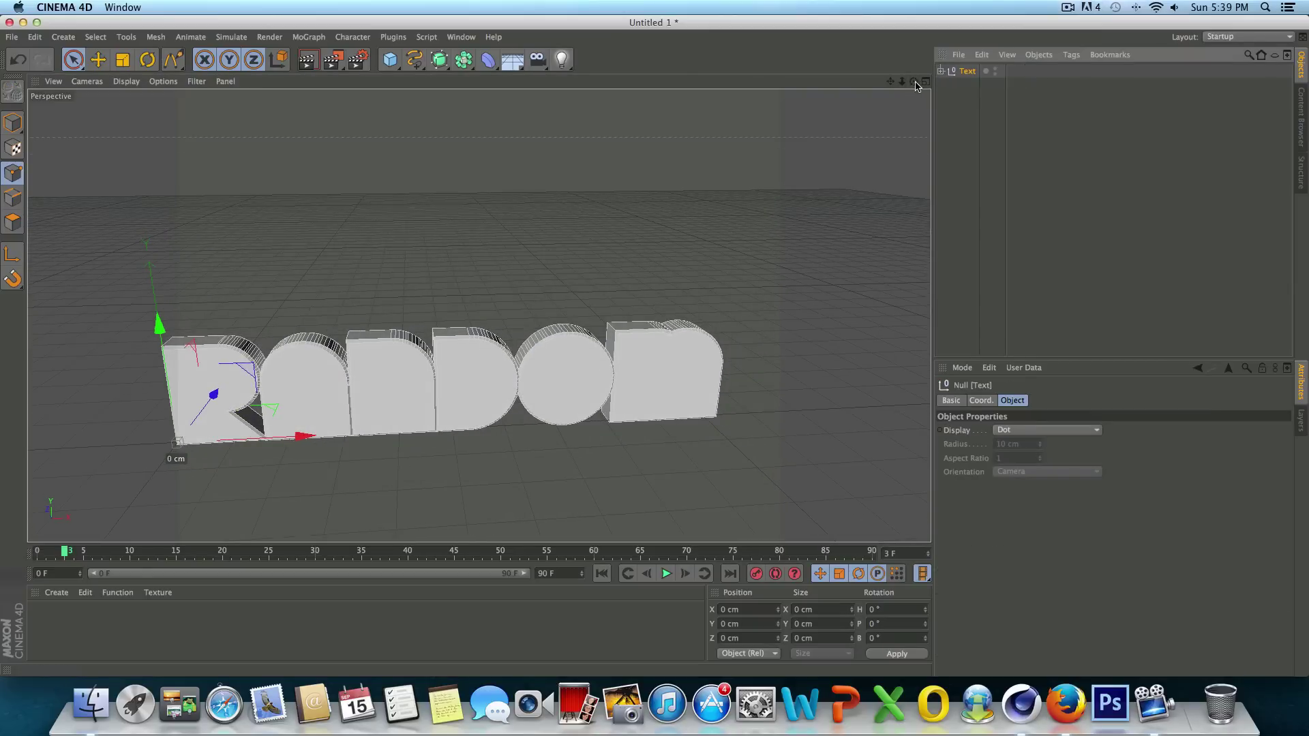
left_click_drag(913, 81, 484, 92)
left_click(489, 60)
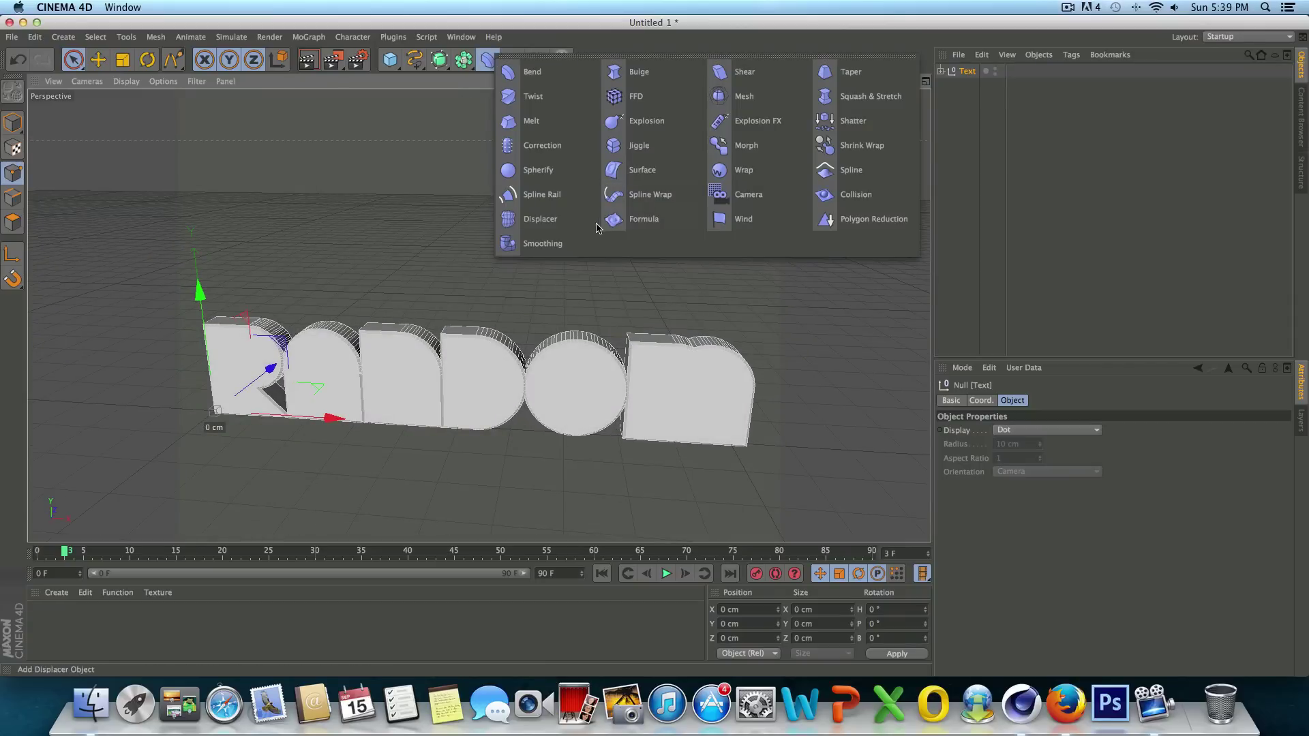
left_click(644, 195)
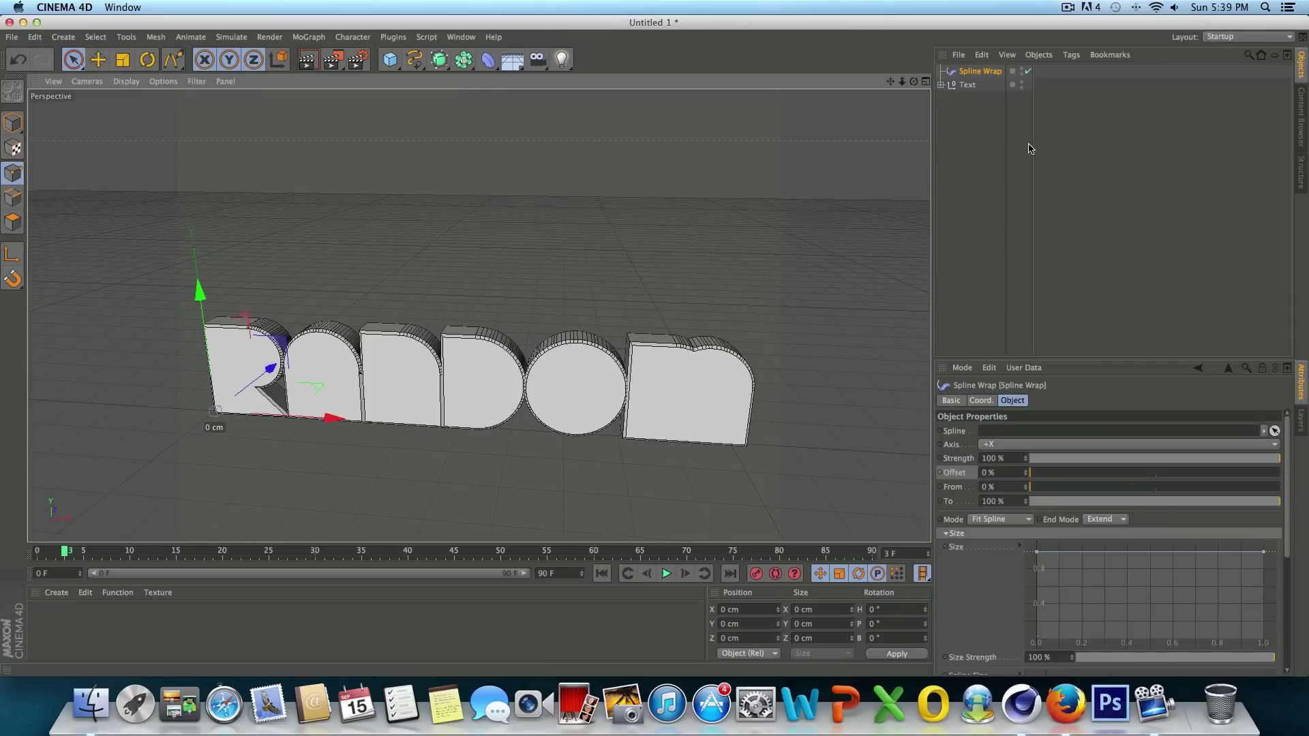
Make the Spline Wrap a child of the Text null, below the MoText, and check the nesting by collapsing and expanding the group.
left_click(942, 85)
left_click_drag(980, 71, 976, 105)
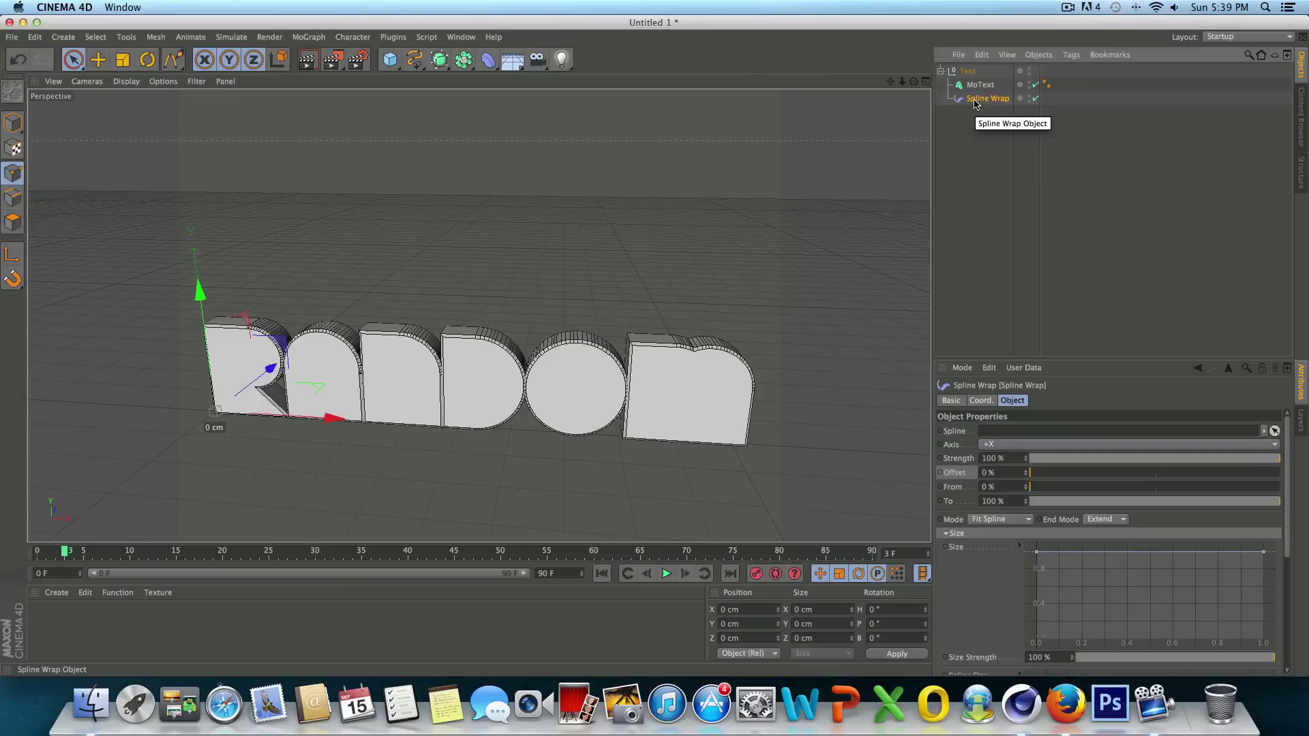
left_click(940, 71)
left_click(940, 71)
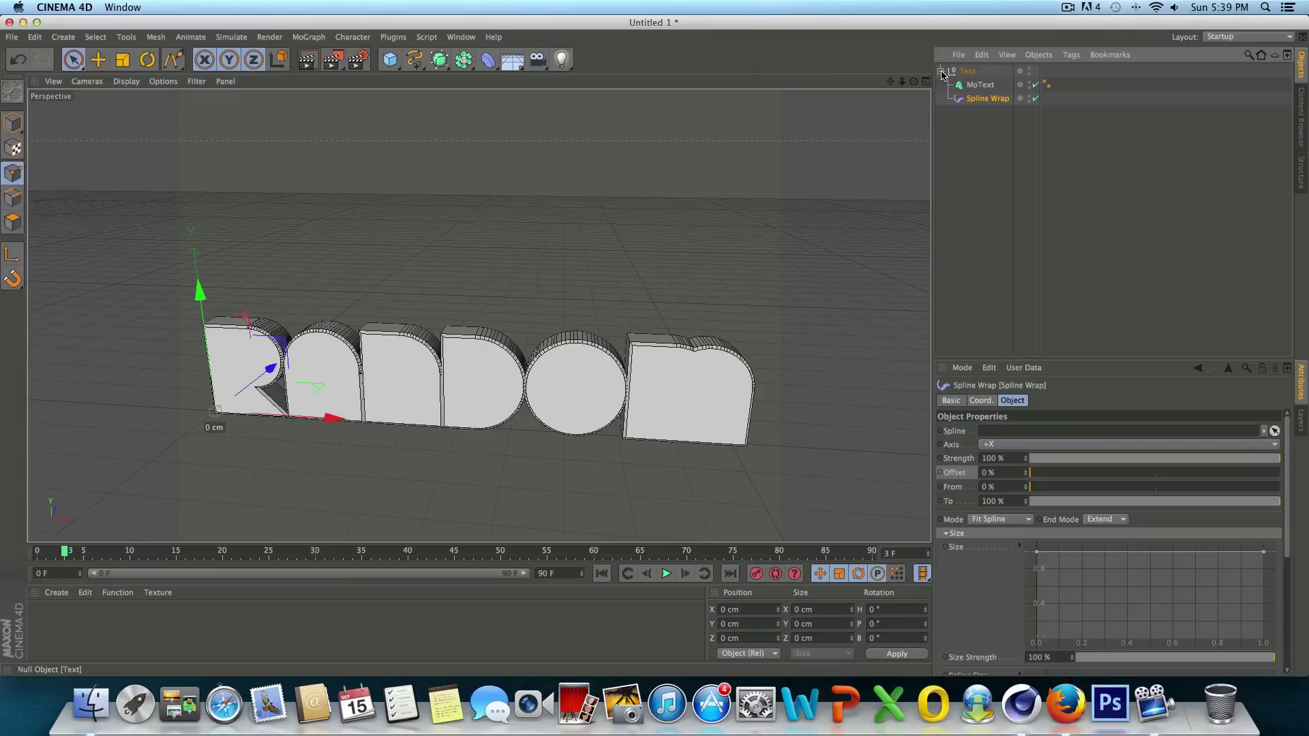
left_click(941, 70)
left_click(940, 71)
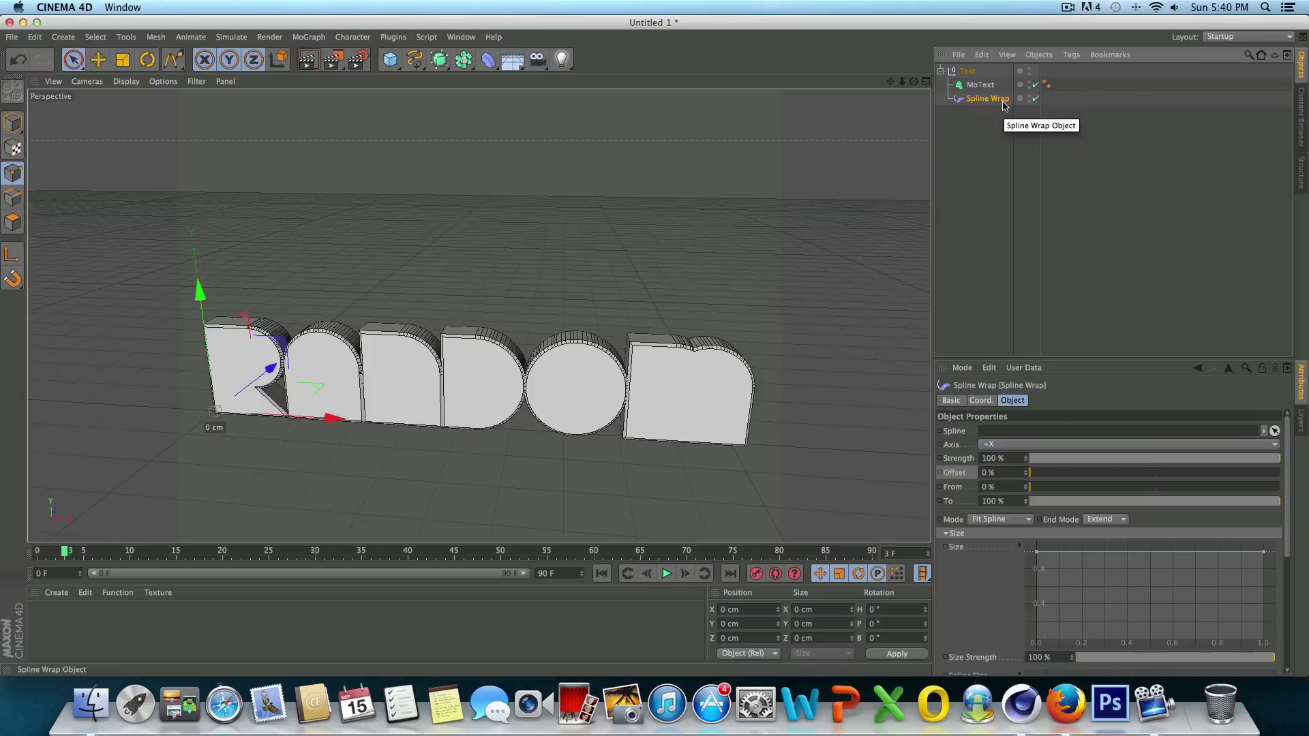
mouse_move(1002, 104)
left_mouse_down()
mouse_move(982, 82)
mouse_move(977, 109)
mouse_move(972, 80)
mouse_move(976, 105)
left_mouse_up()
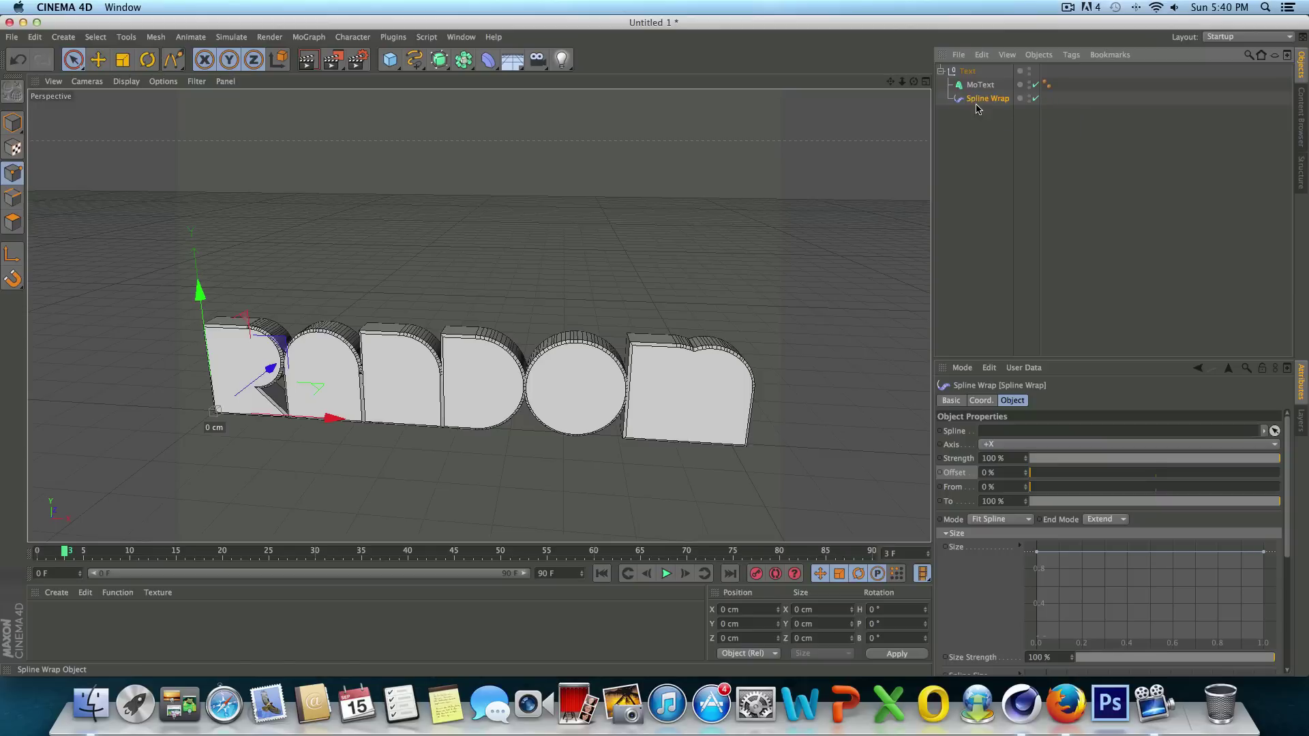
left_click(940, 72)
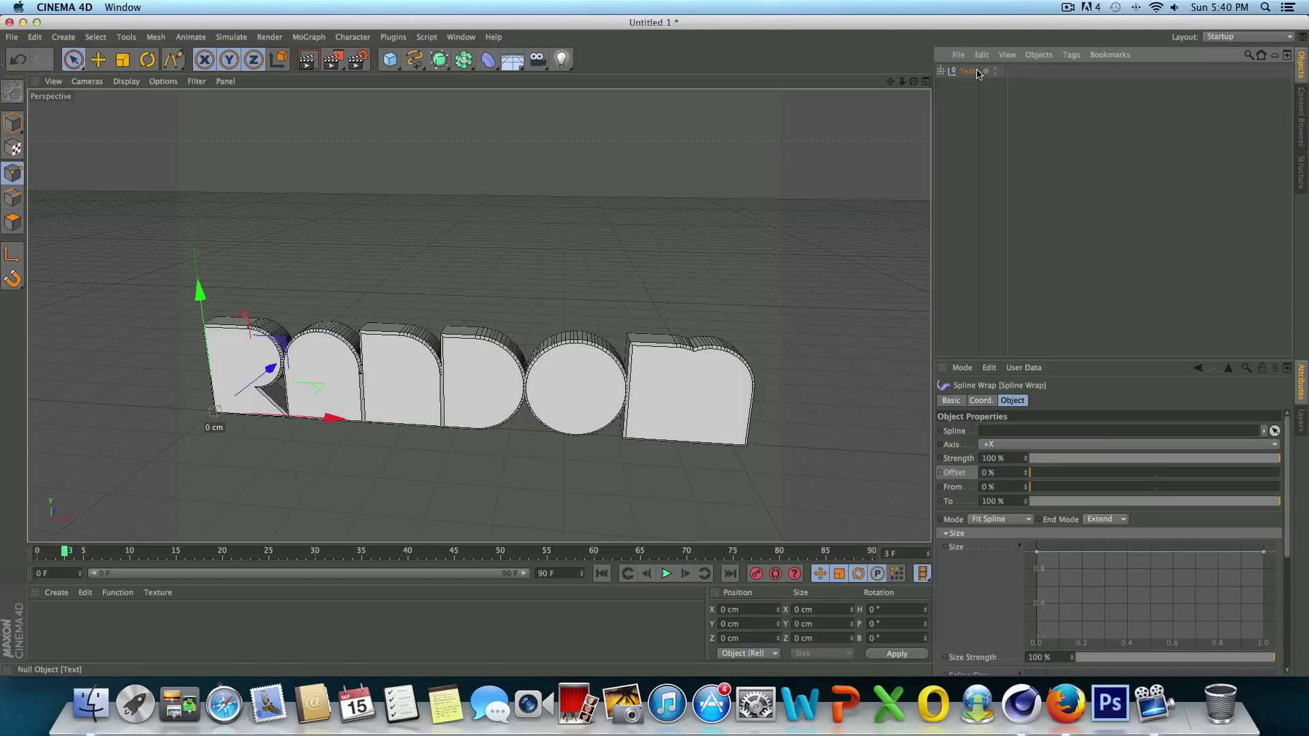
Draw an open, S-shaped Akima spline with seven points around the text in the Top view, starting beyond the end of the word.
left_click_drag(913, 80, 910, 78)
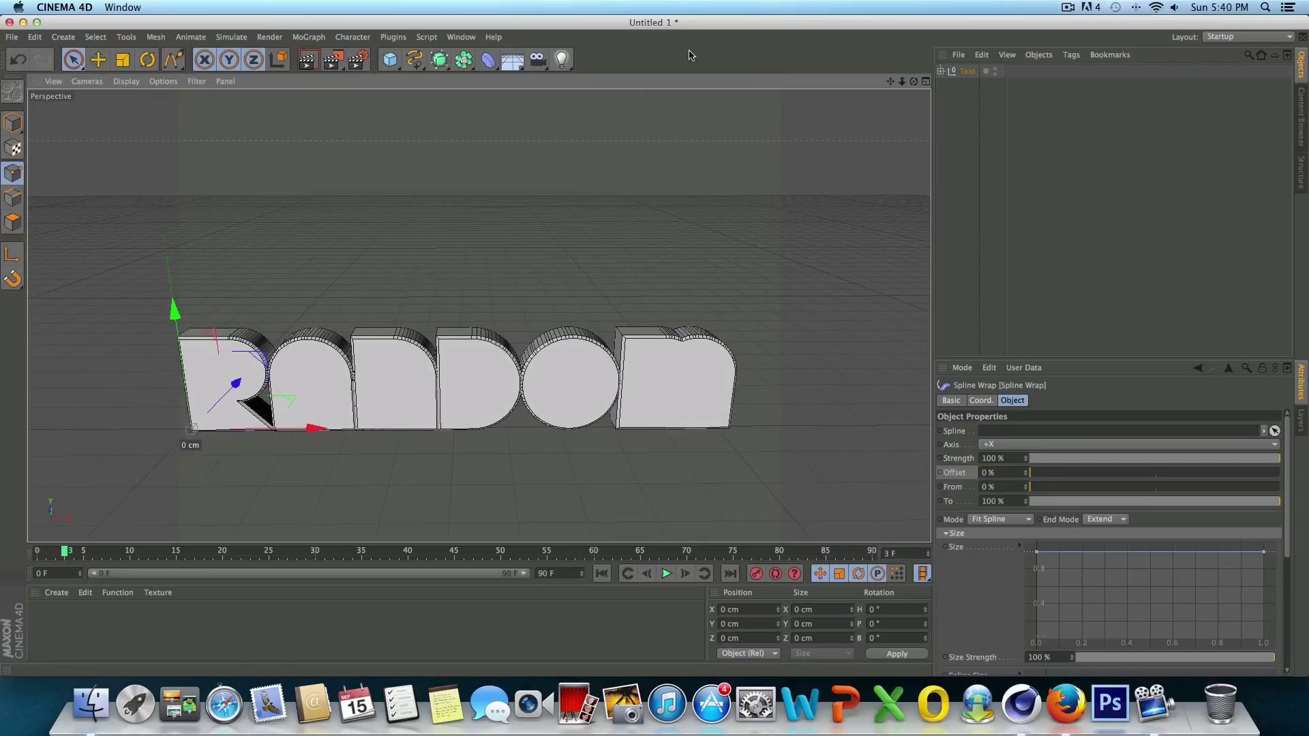
left_click(411, 66)
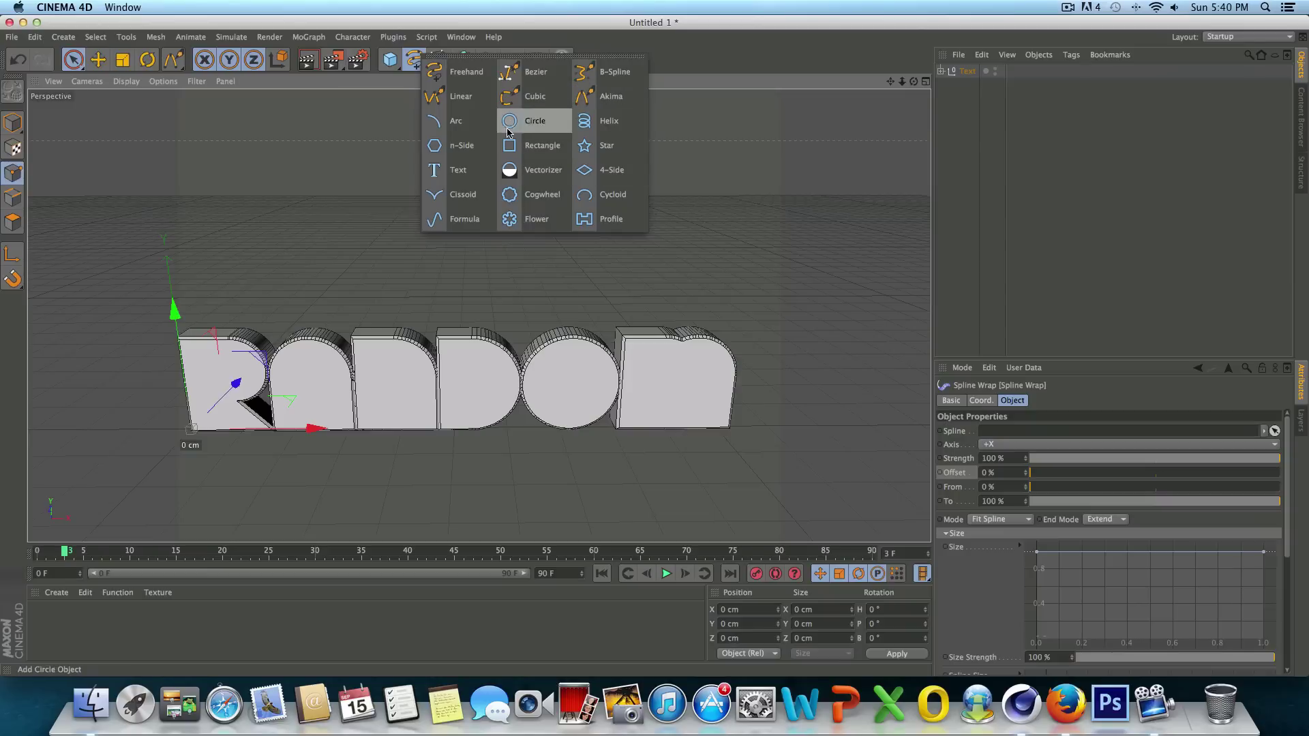
left_click(625, 99)
left_click(925, 81)
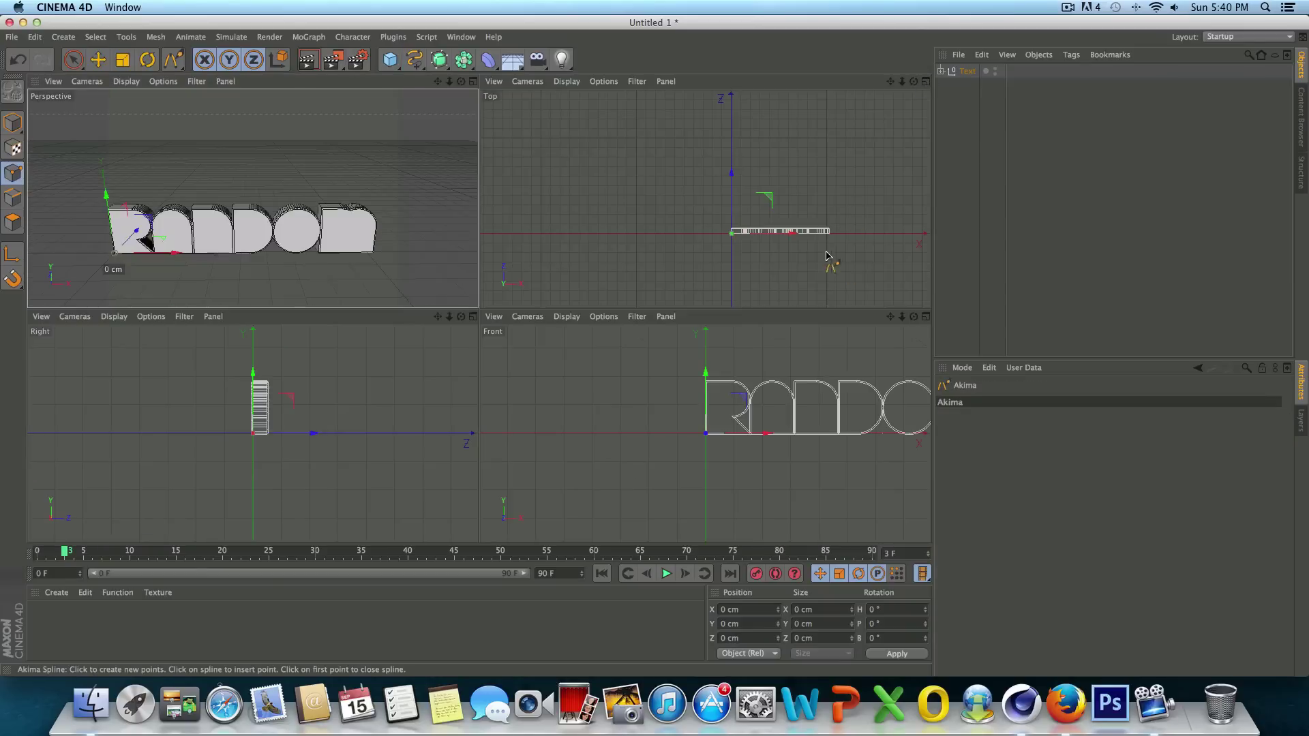
left_click(924, 82)
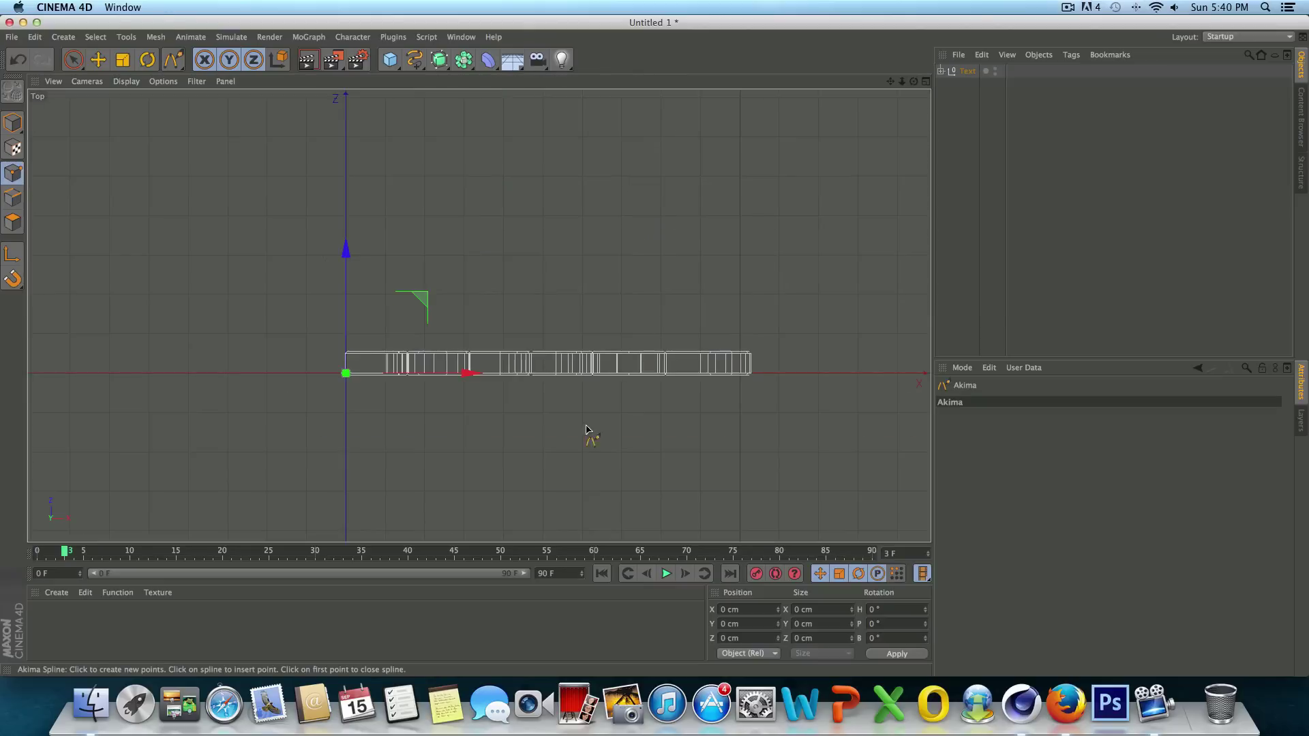
left_click(788, 426)
left_click(680, 254)
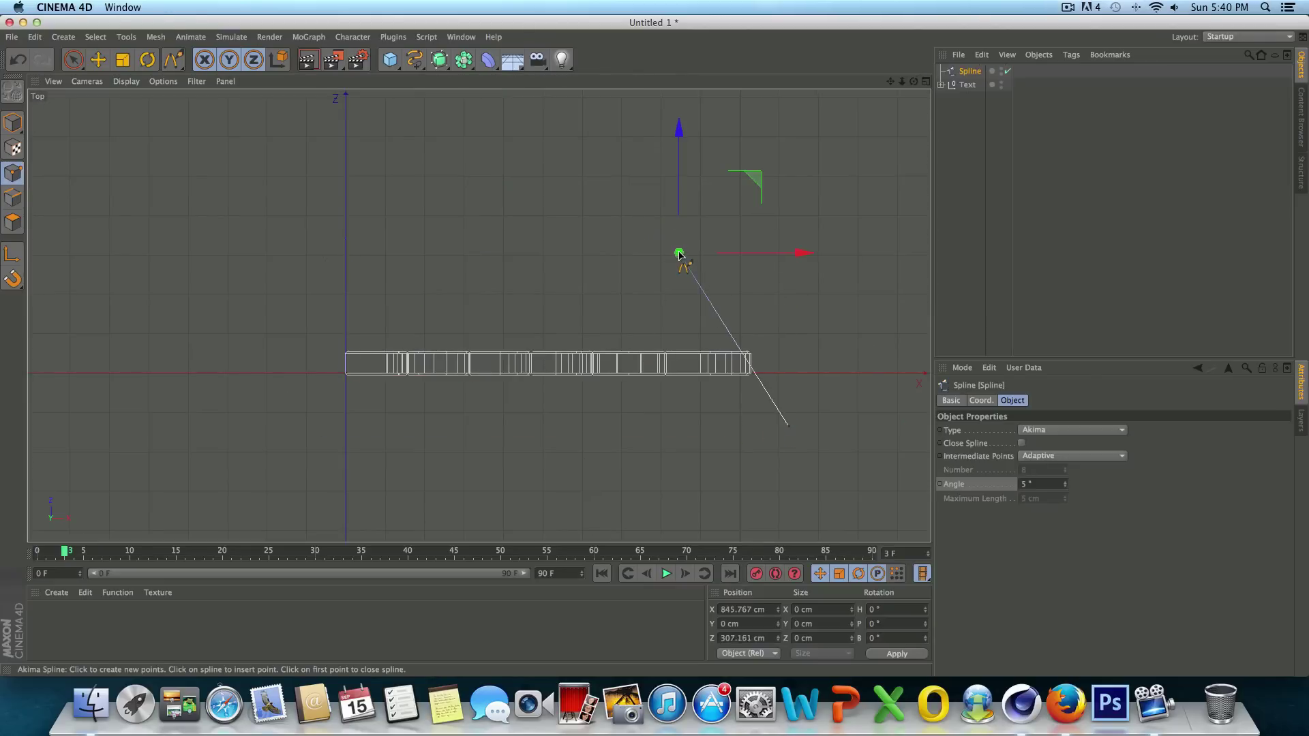
left_click(516, 292)
left_click(434, 424)
left_click(257, 491)
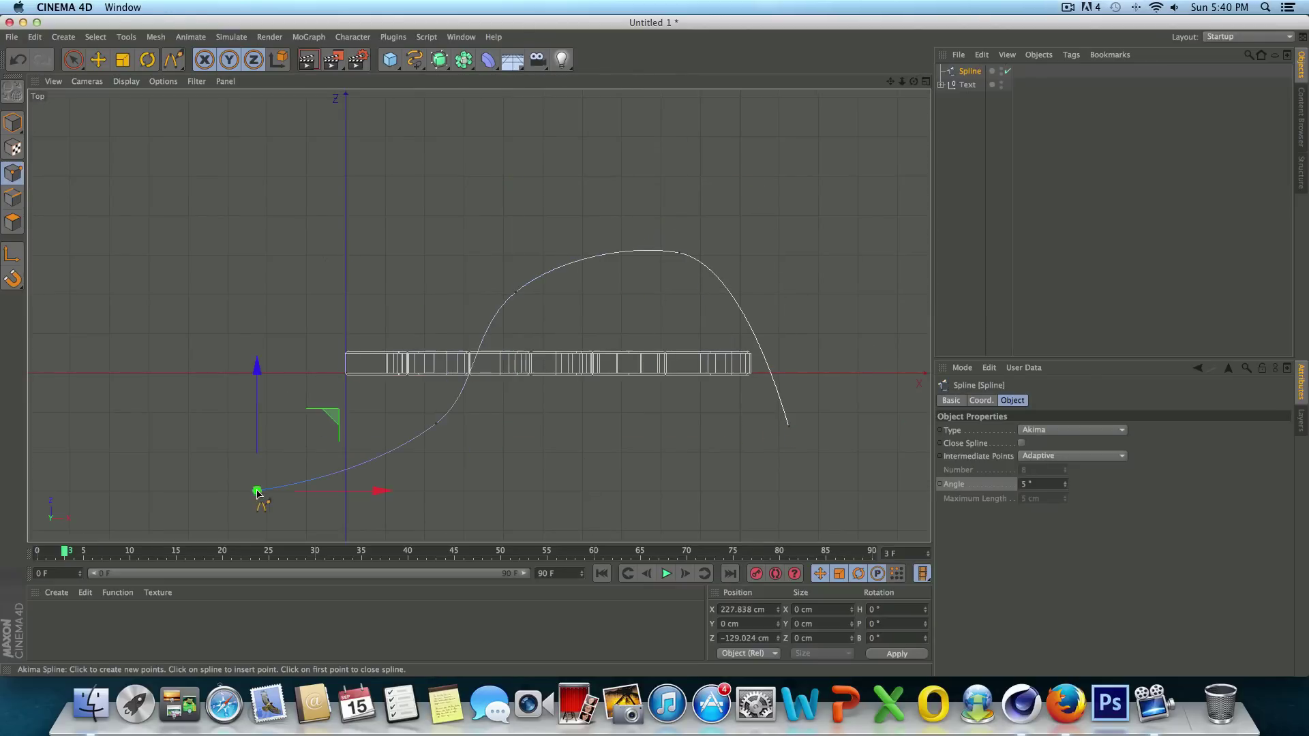
left_click(170, 288)
left_click(386, 173)
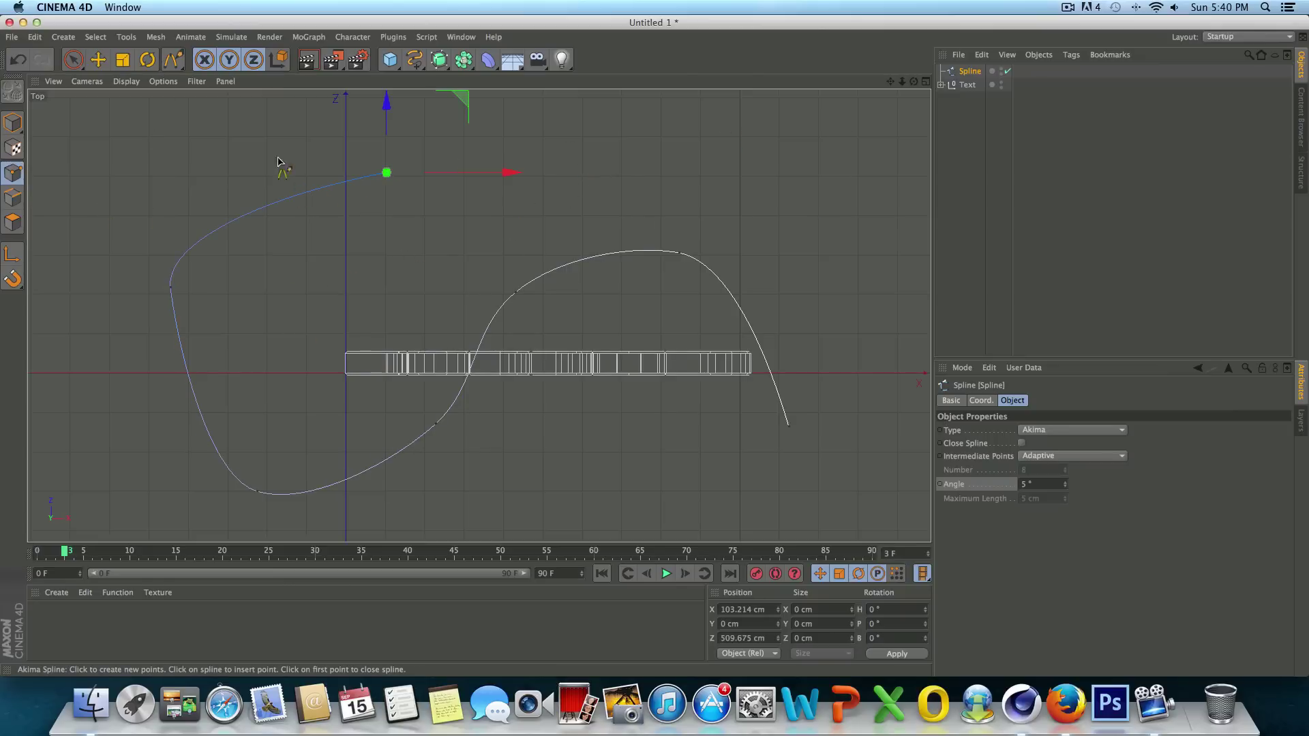
Move the spline point farthest out beyond the start of the text inward along X to about -310 cm.
left_click(75, 61)
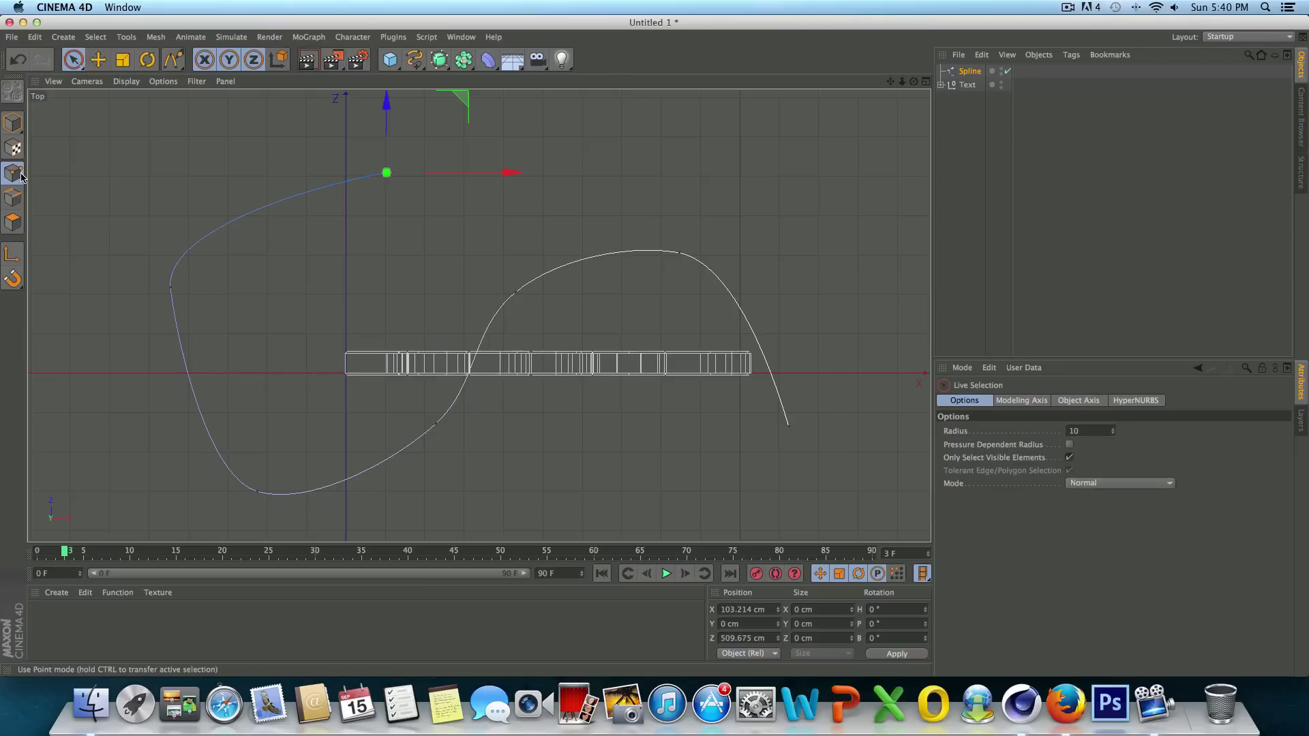
left_click(173, 291)
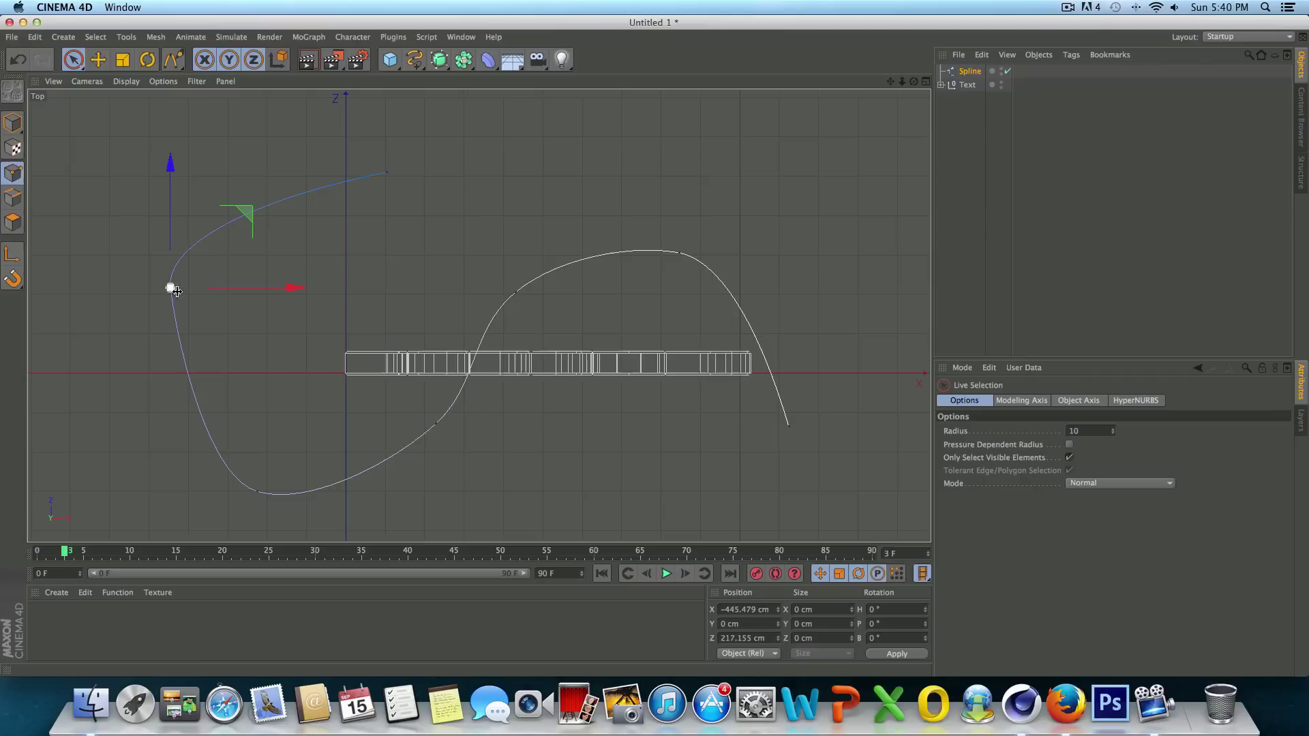
left_click_drag(256, 286, 311, 287)
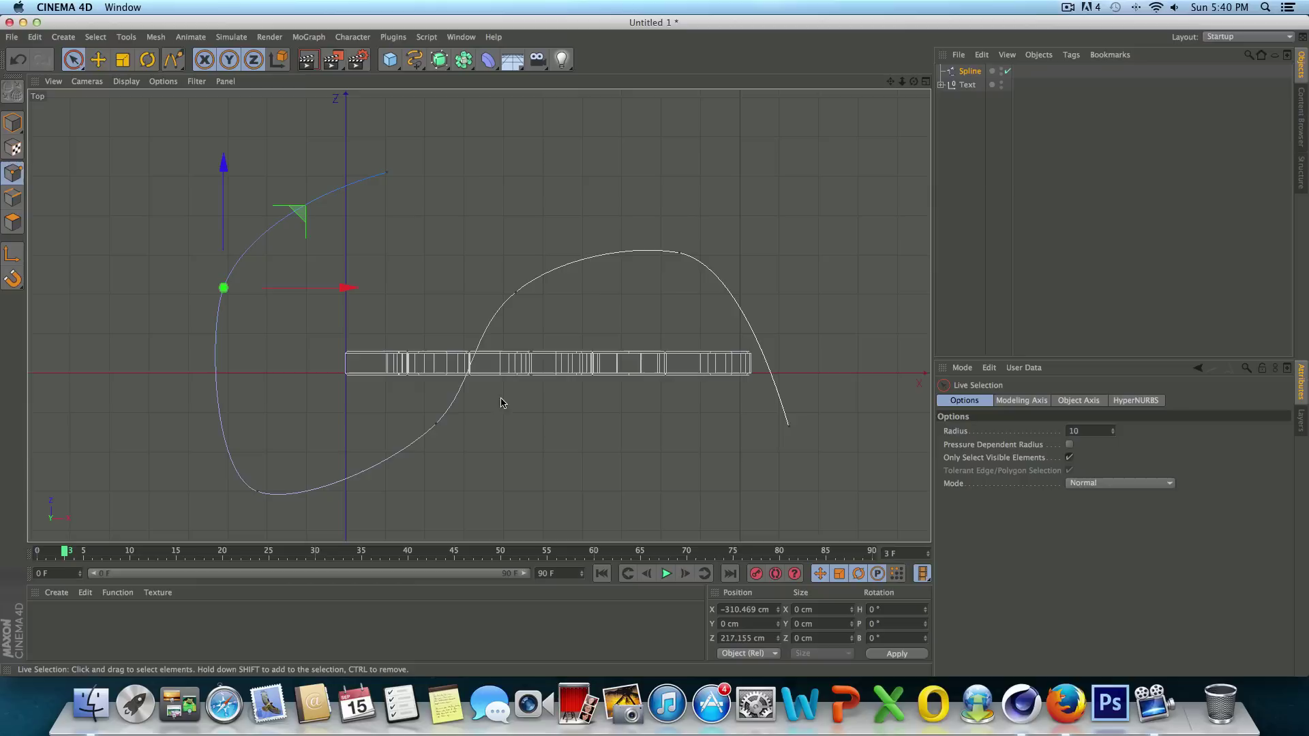
Move the two middle spline points to about X 273, Z -216 cm and X 399, Z 238 cm to round the curve.
left_click(434, 424)
left_click_drag(436, 382, 443, 415)
left_click_drag(516, 460, 534, 465)
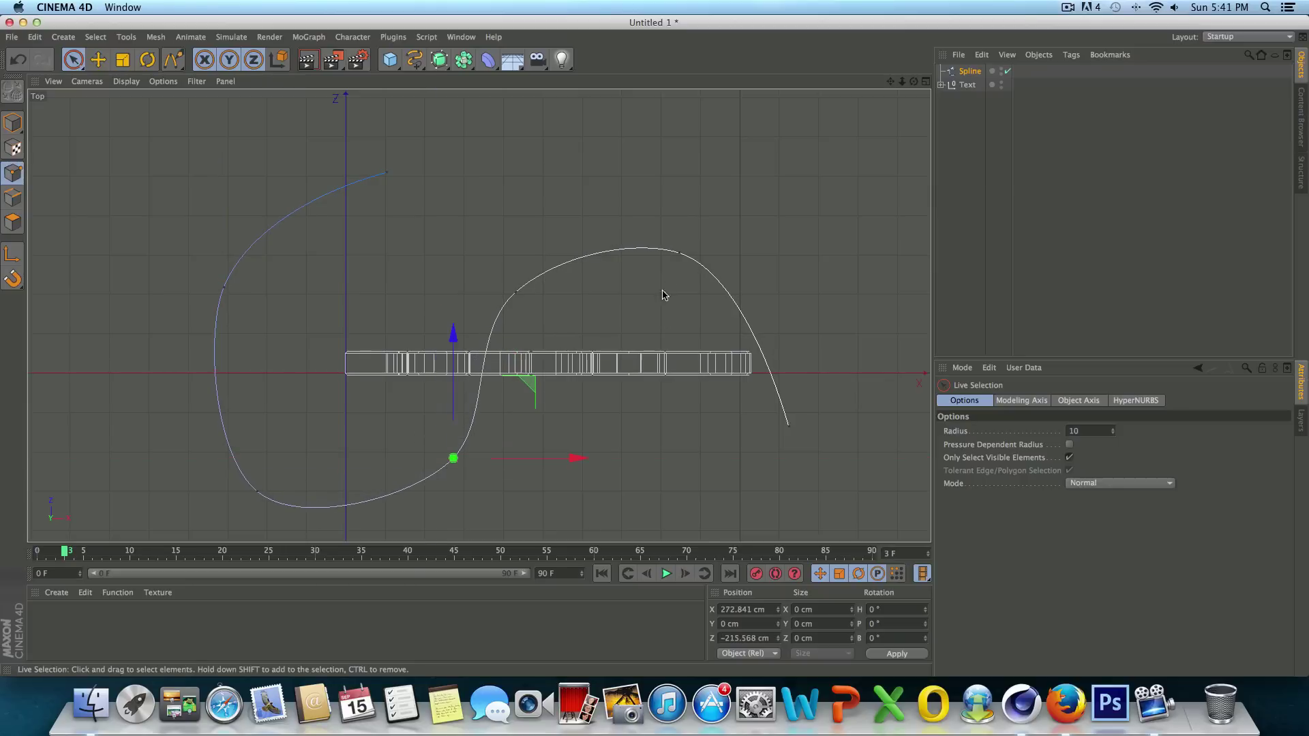
left_click(516, 291)
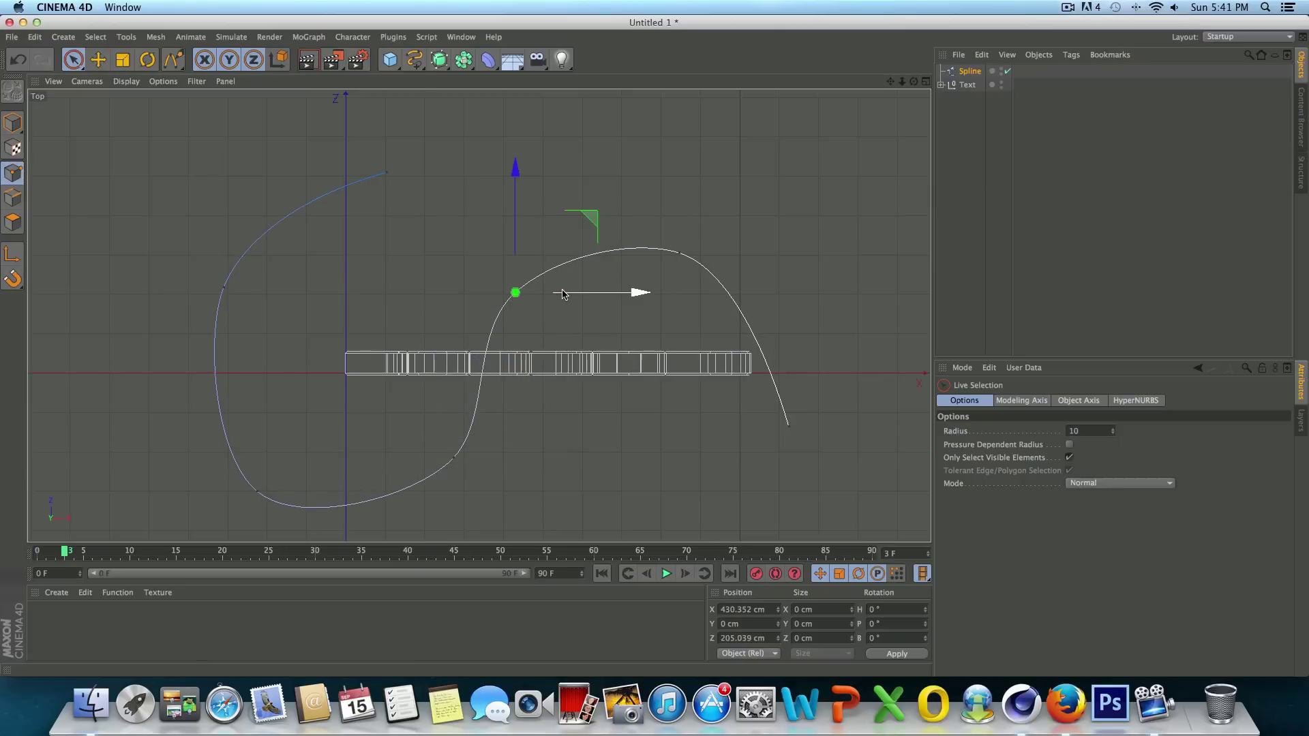
left_click_drag(564, 293, 550, 293)
left_click_drag(499, 246, 500, 233)
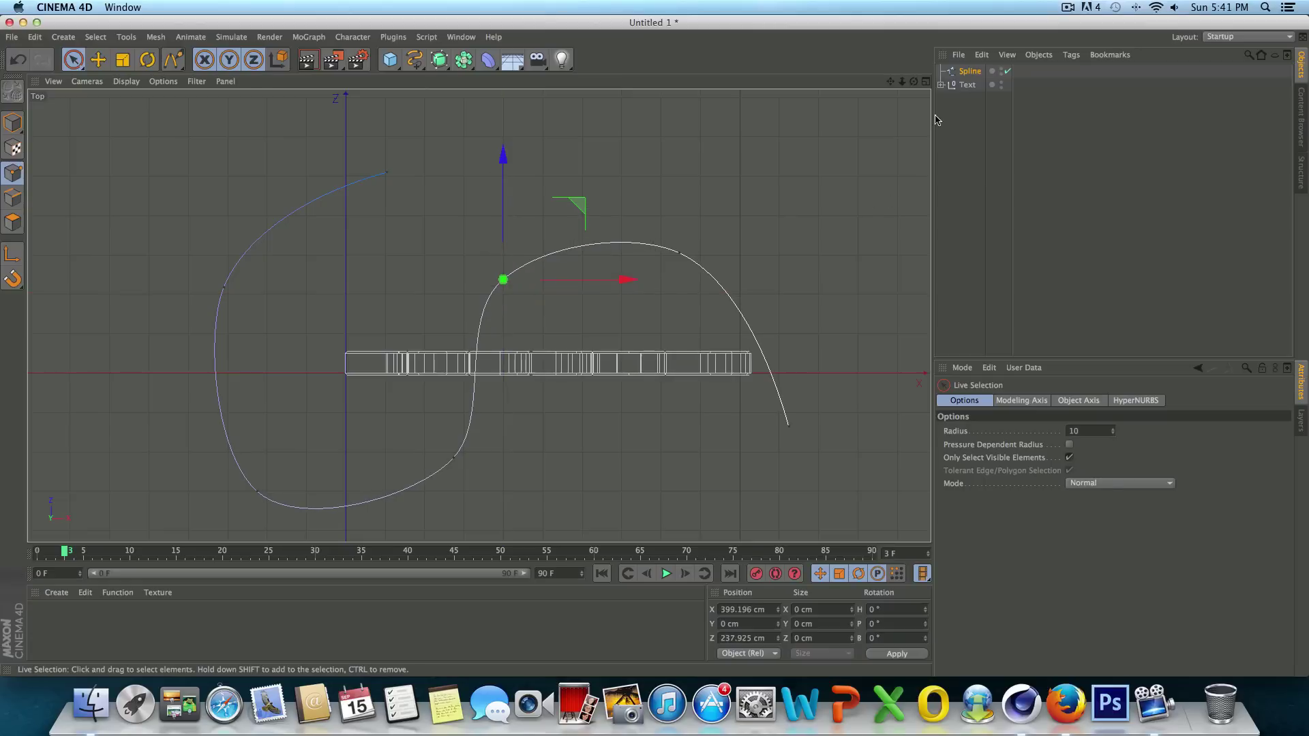
Assign the drawn spline as the path of the Spline Wrap deformer, working in the Perspective view.
left_click(925, 82)
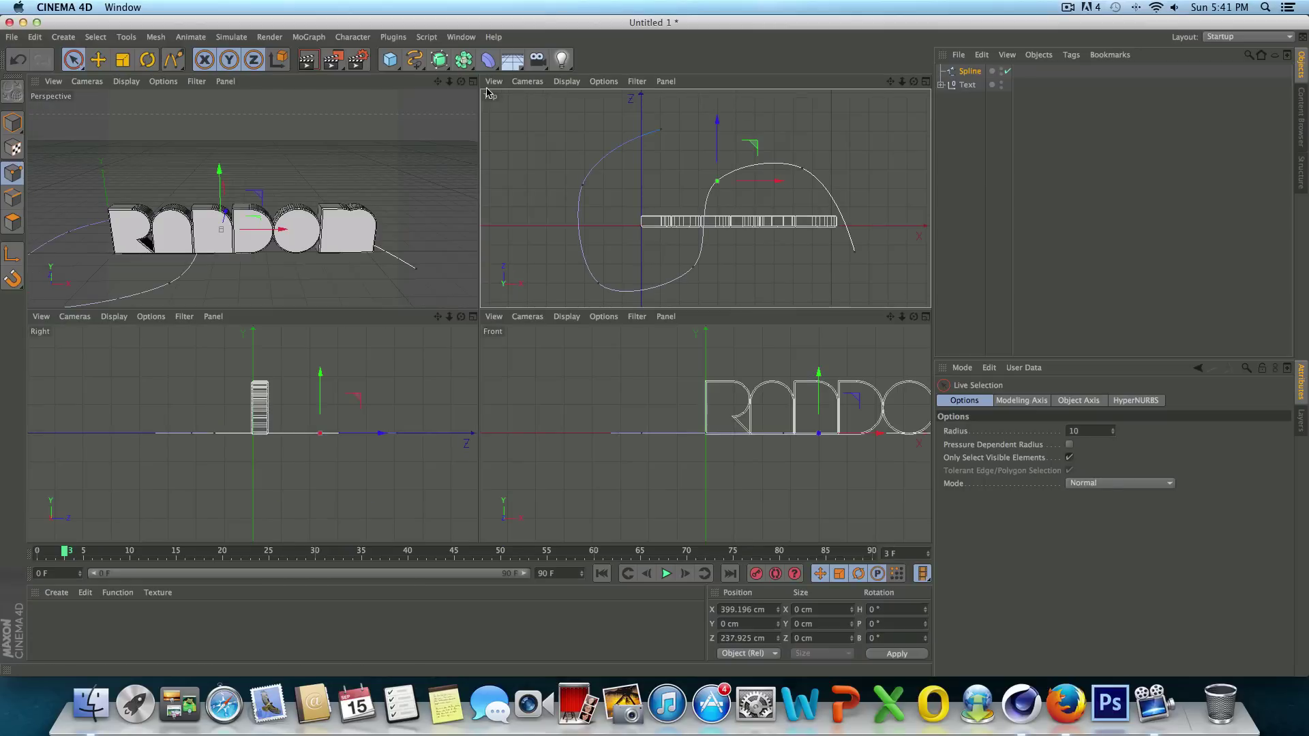
key("F1")
scroll(502, 393, "down", 2)
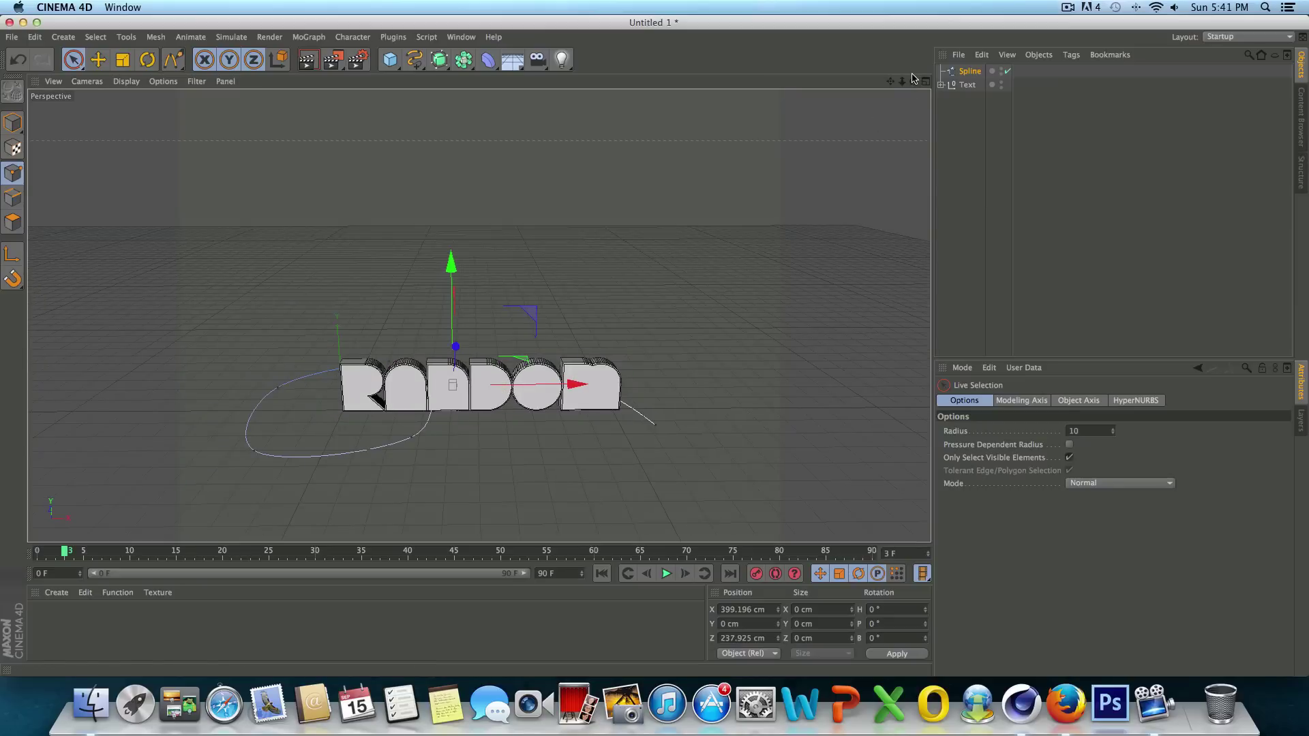
left_click_drag(913, 81, 880, 92)
left_click_drag(478, 316, 478, 316)
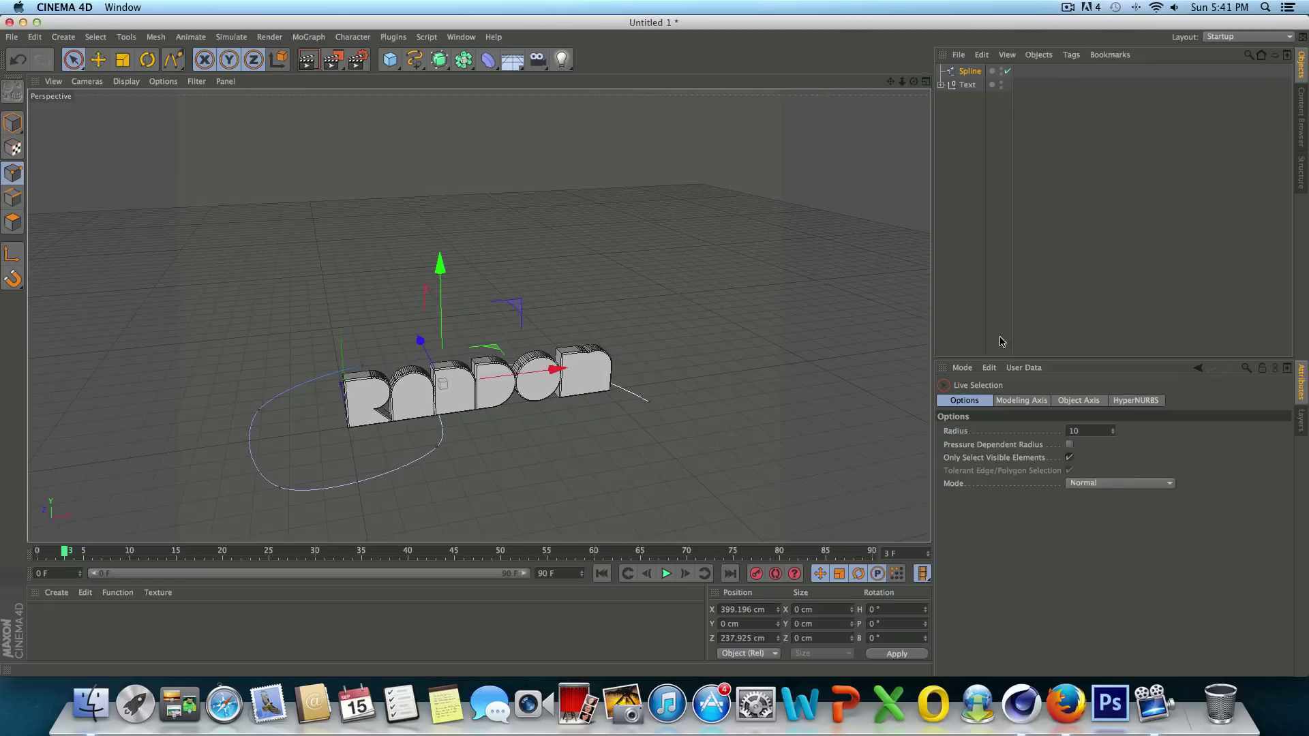
left_click(970, 71)
left_click(942, 84)
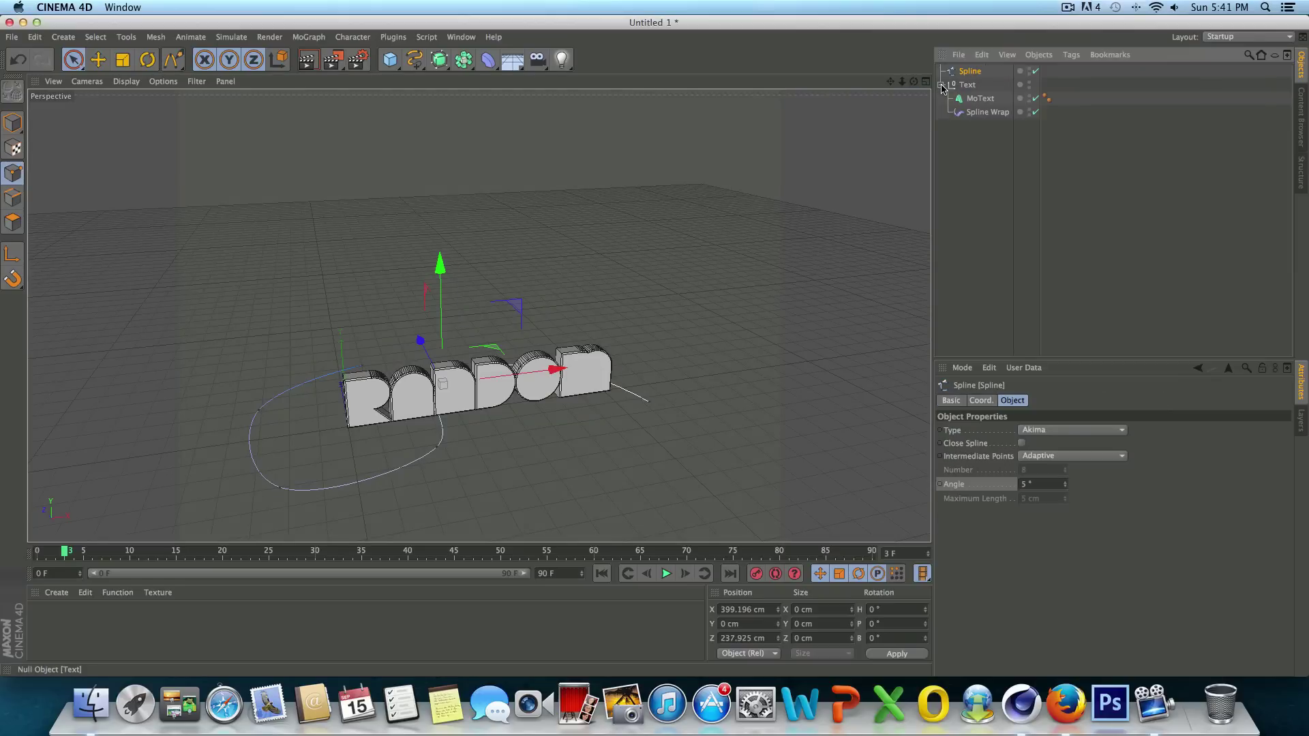
left_click(979, 112)
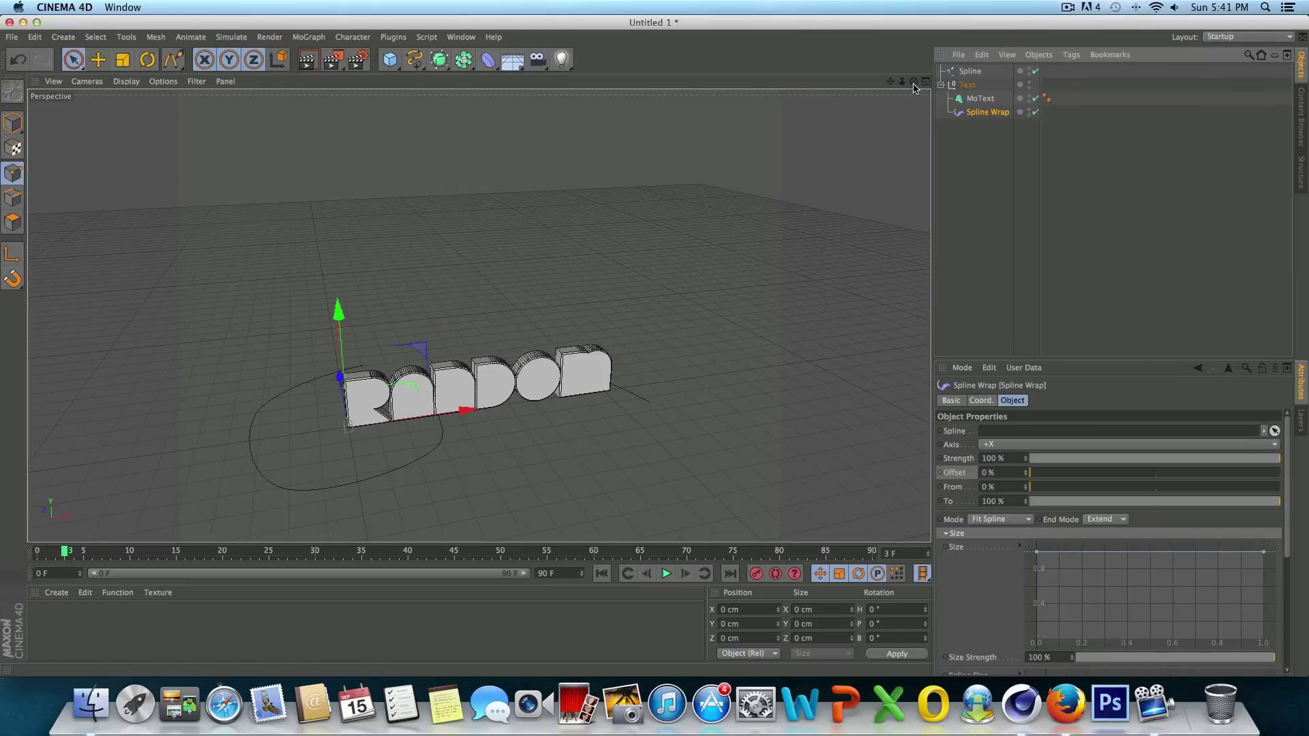
left_click_drag(914, 83, 478, 315)
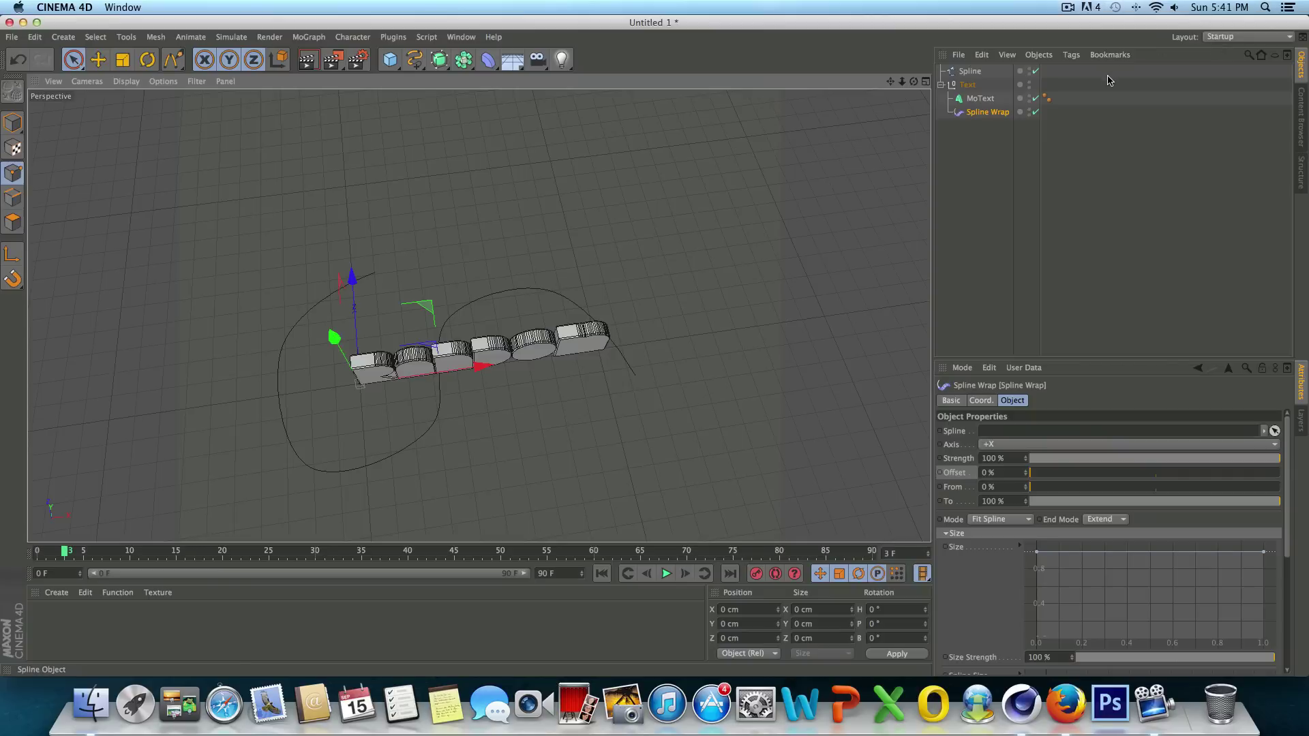
left_click(970, 71)
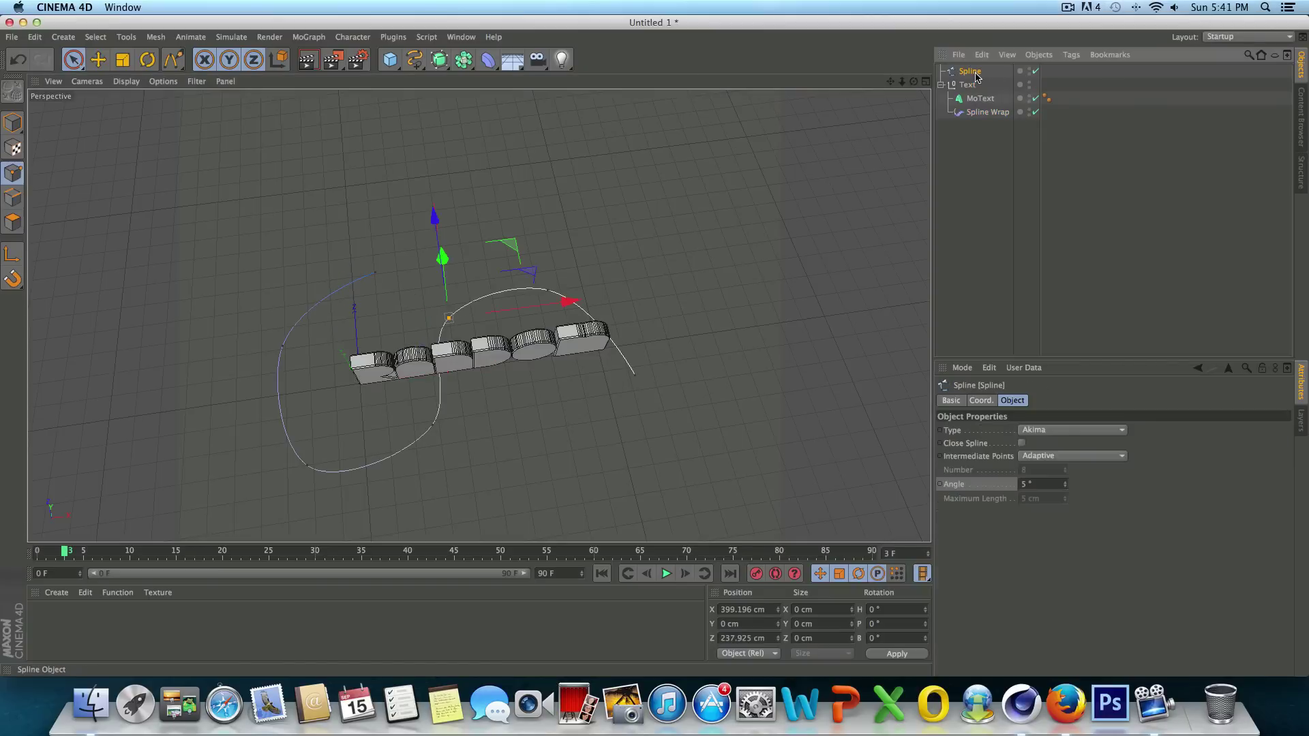
left_click(986, 112)
left_click_drag(976, 72, 1027, 434)
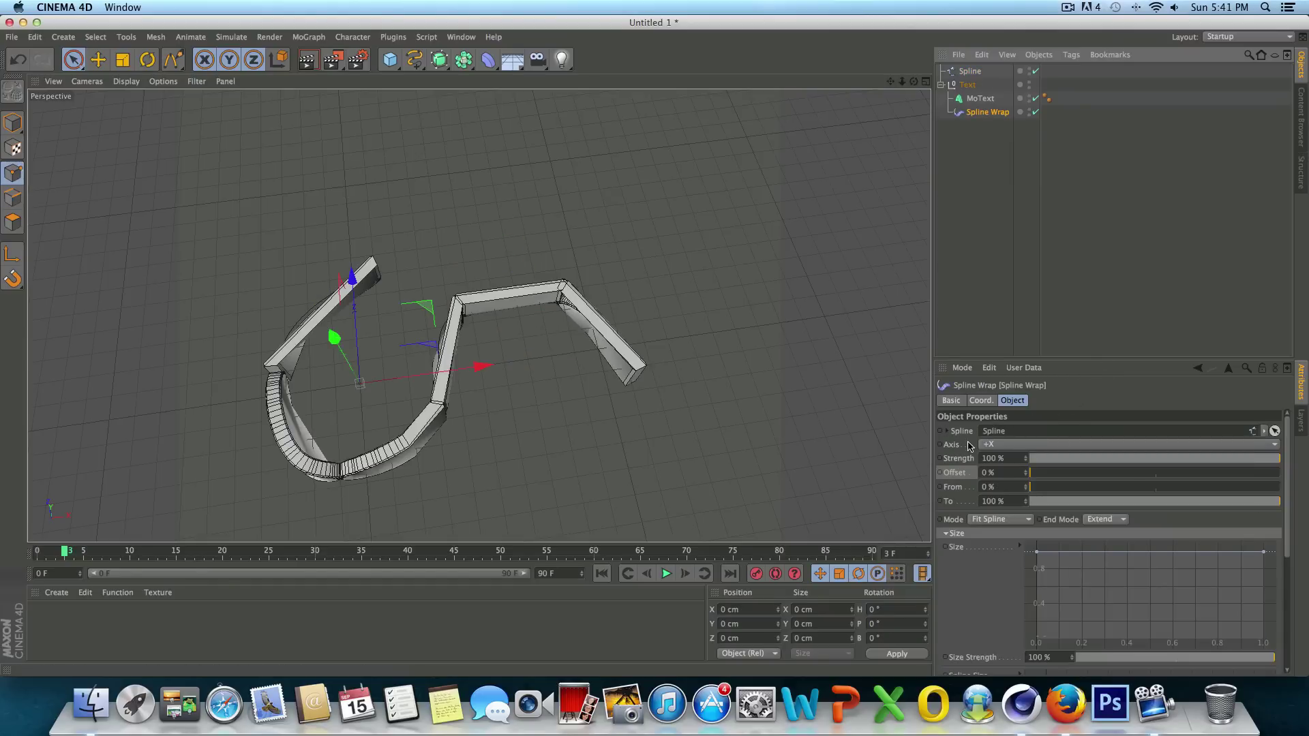
Set the Spline Wrap's mode to Keep Length.
left_click_drag(757, 246, 478, 316, "alt")
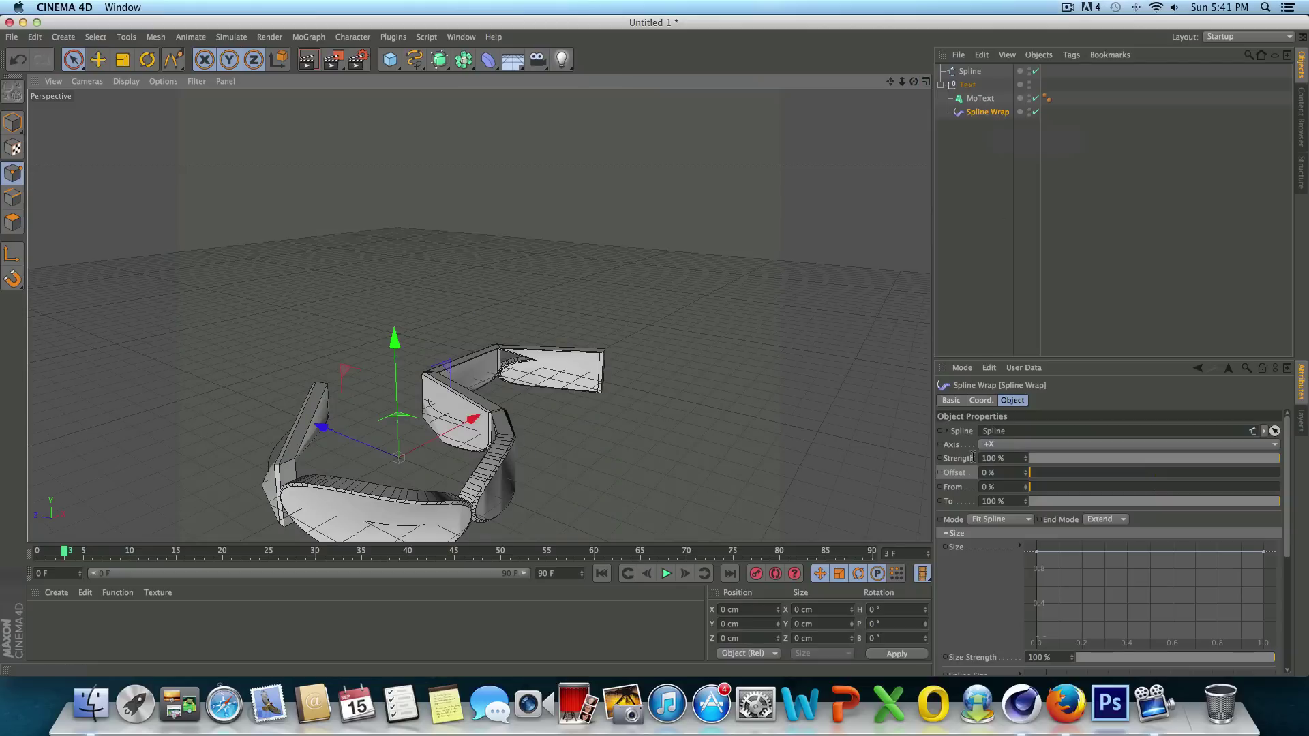
left_click(1007, 520)
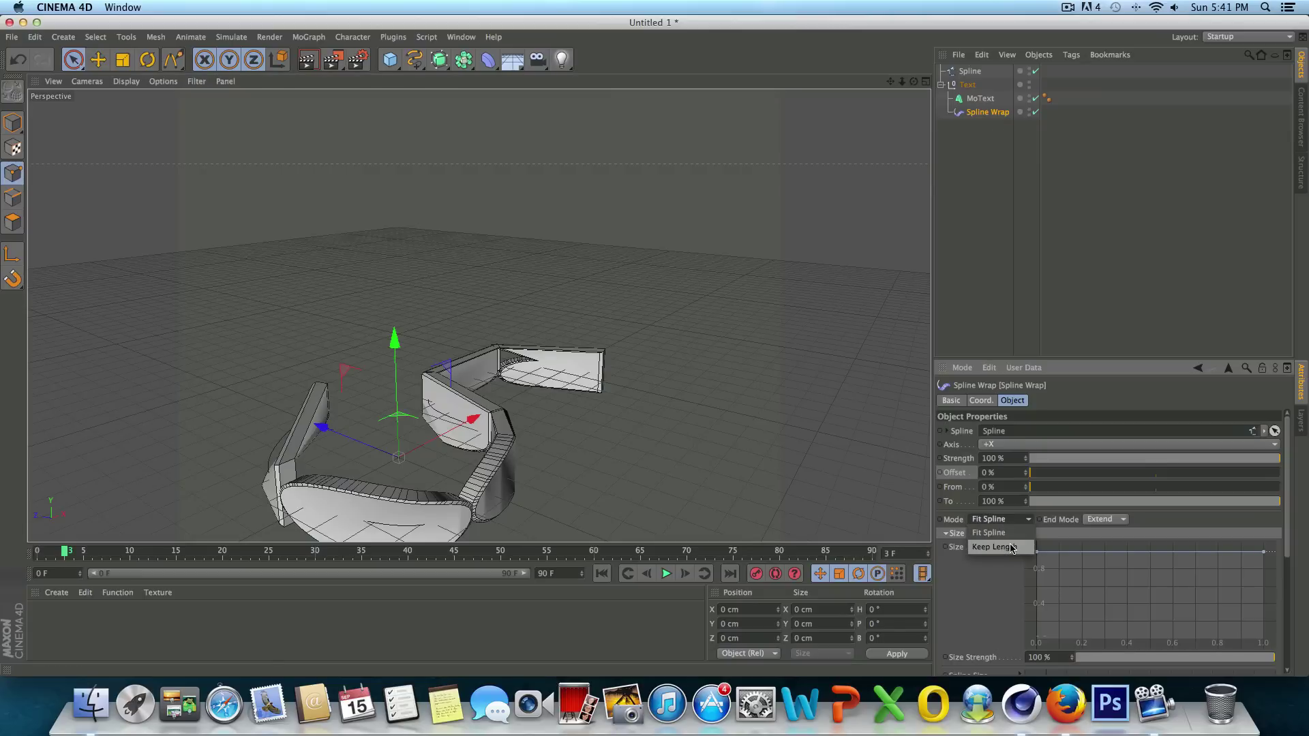
left_click(995, 543)
left_click_drag(914, 81, 478, 315)
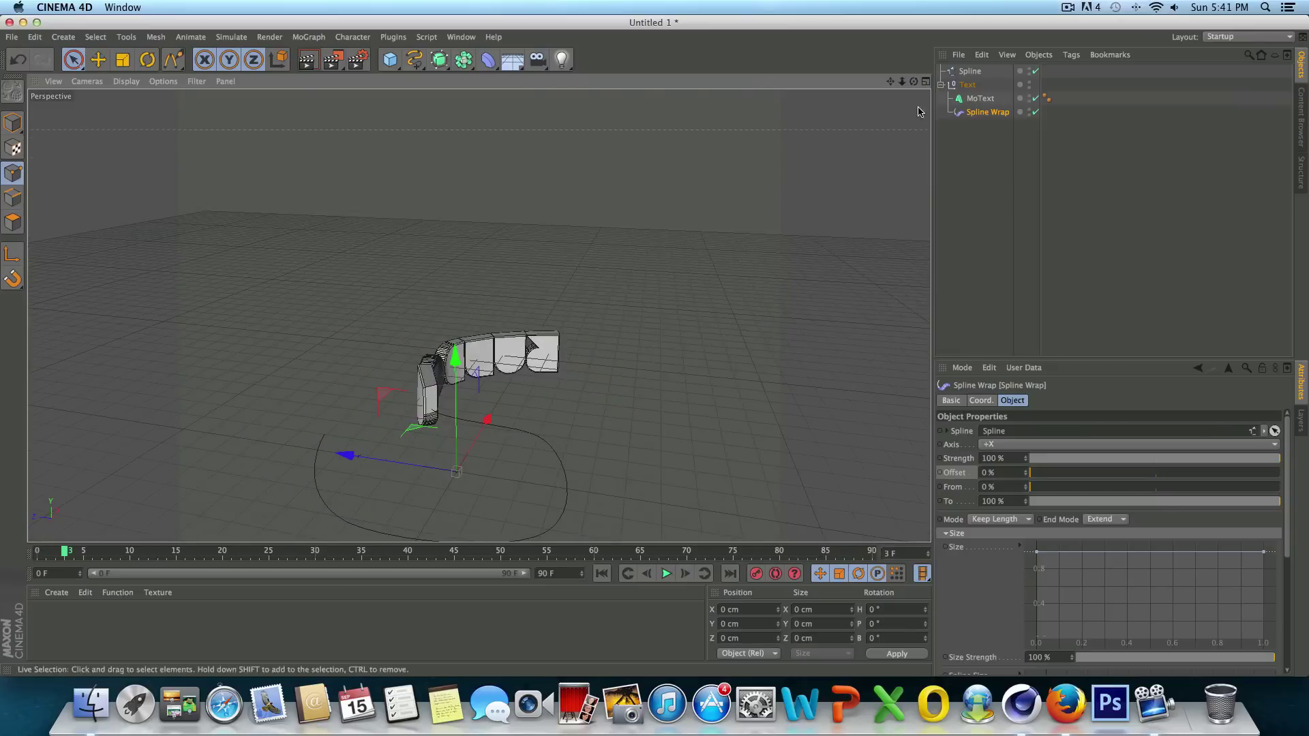
Try the Spline Wrap's offset, leave it at 0%, and examine how the text sits on the spline.
left_click_drag(1055, 476, 1010, 473)
left_click_drag(915, 81, 982, 14)
left_click_drag(610, 433, 617, 423, "alt")
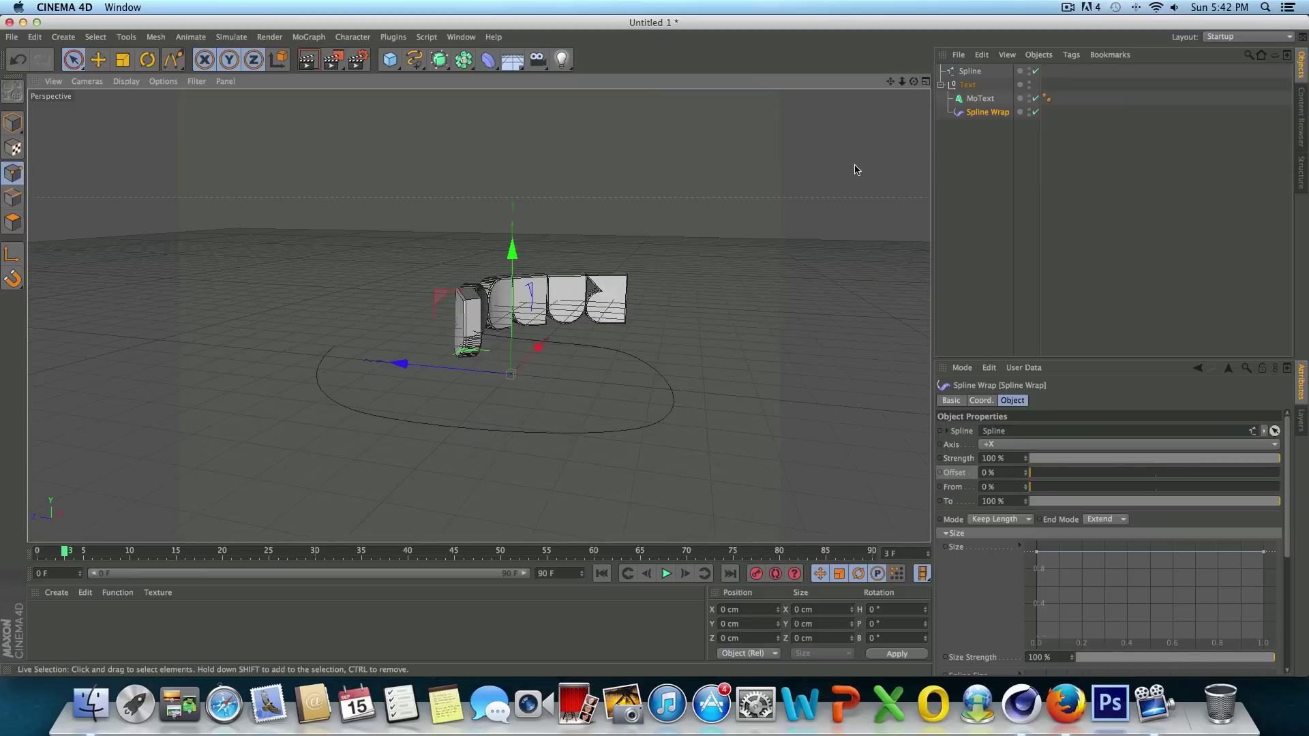
left_click_drag(914, 82, 835, 89)
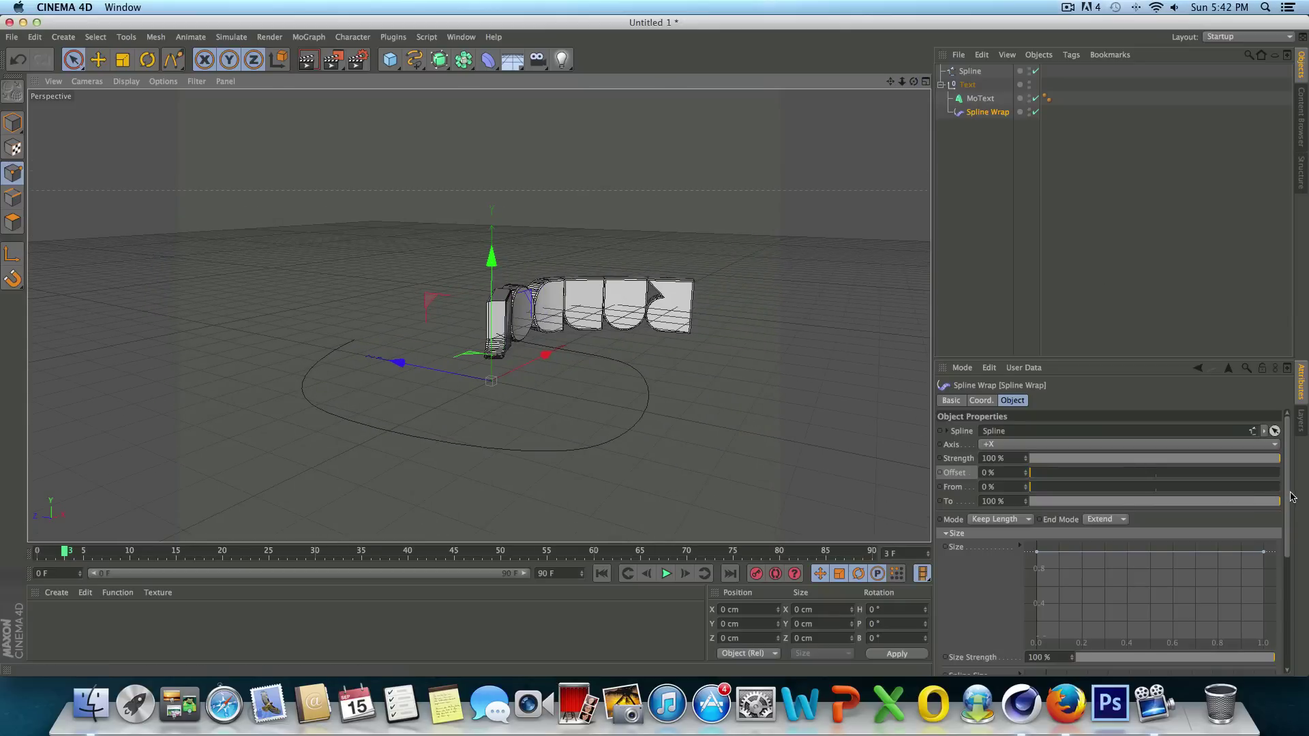
mouse_move(1288, 488)
left_mouse_down()
mouse_move(1289, 511)
mouse_move(1294, 481)
left_mouse_up()
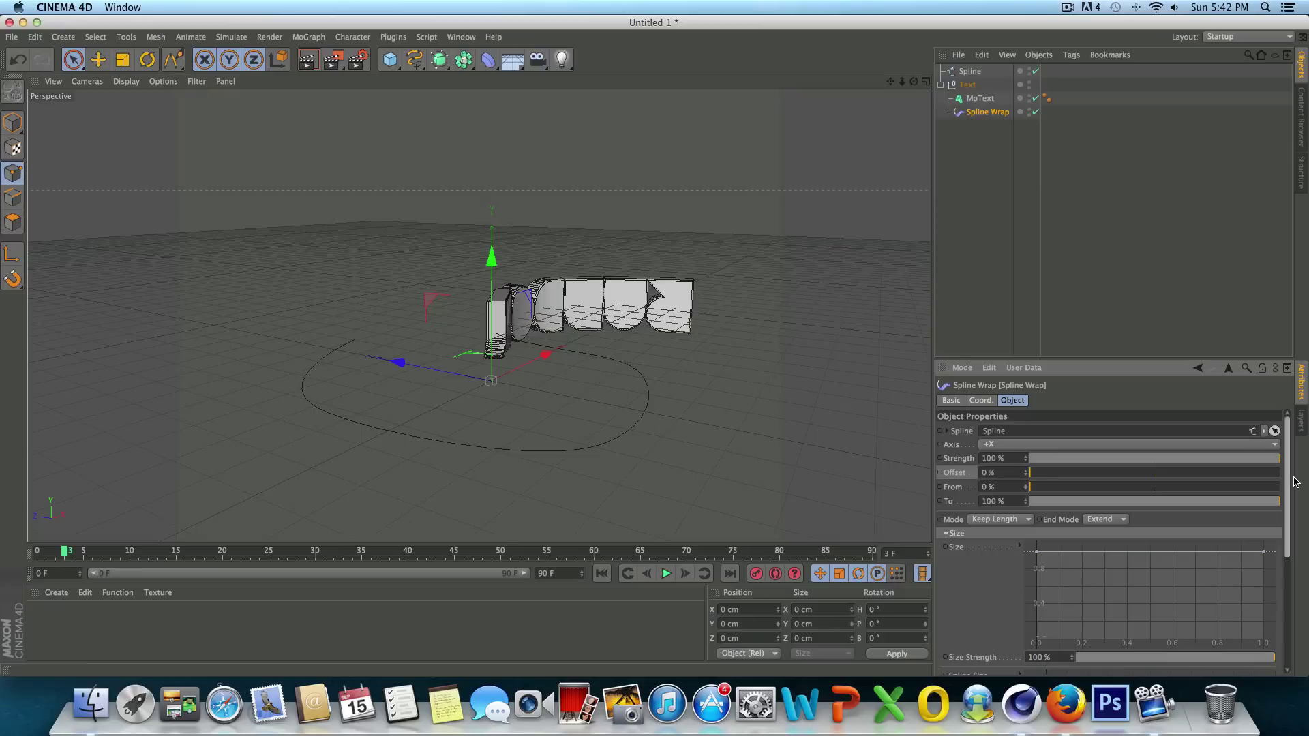
Reverse the point sequence of the spline so the text runs from its other end.
left_click(970, 71)
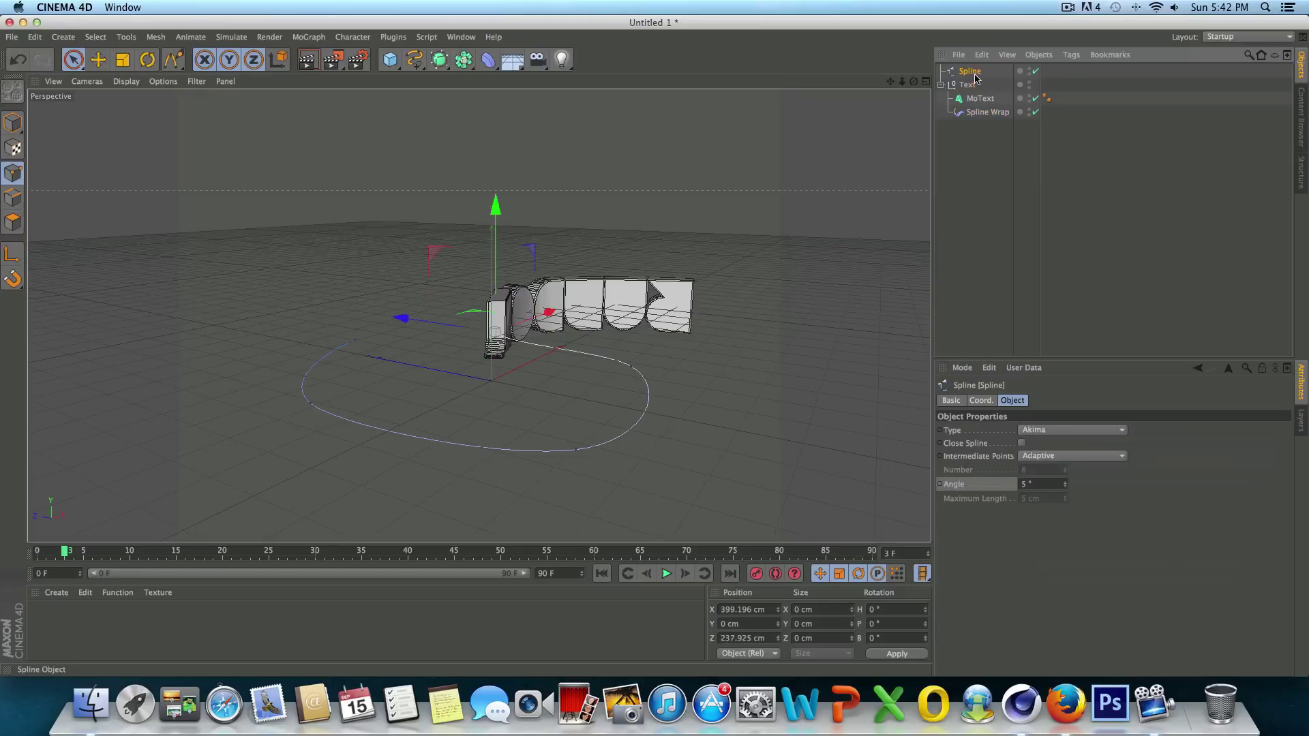
right_click(632, 372)
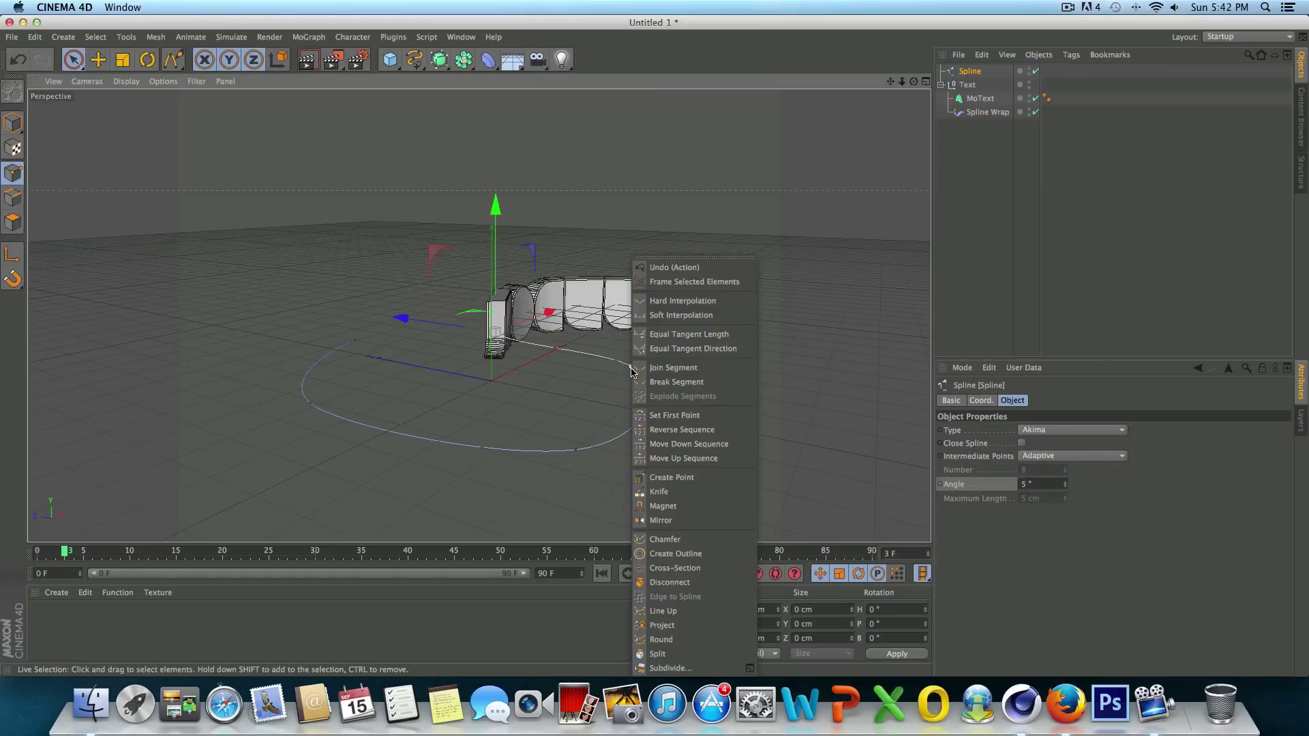
left_click(682, 430)
left_click_drag(913, 81, 886, 81)
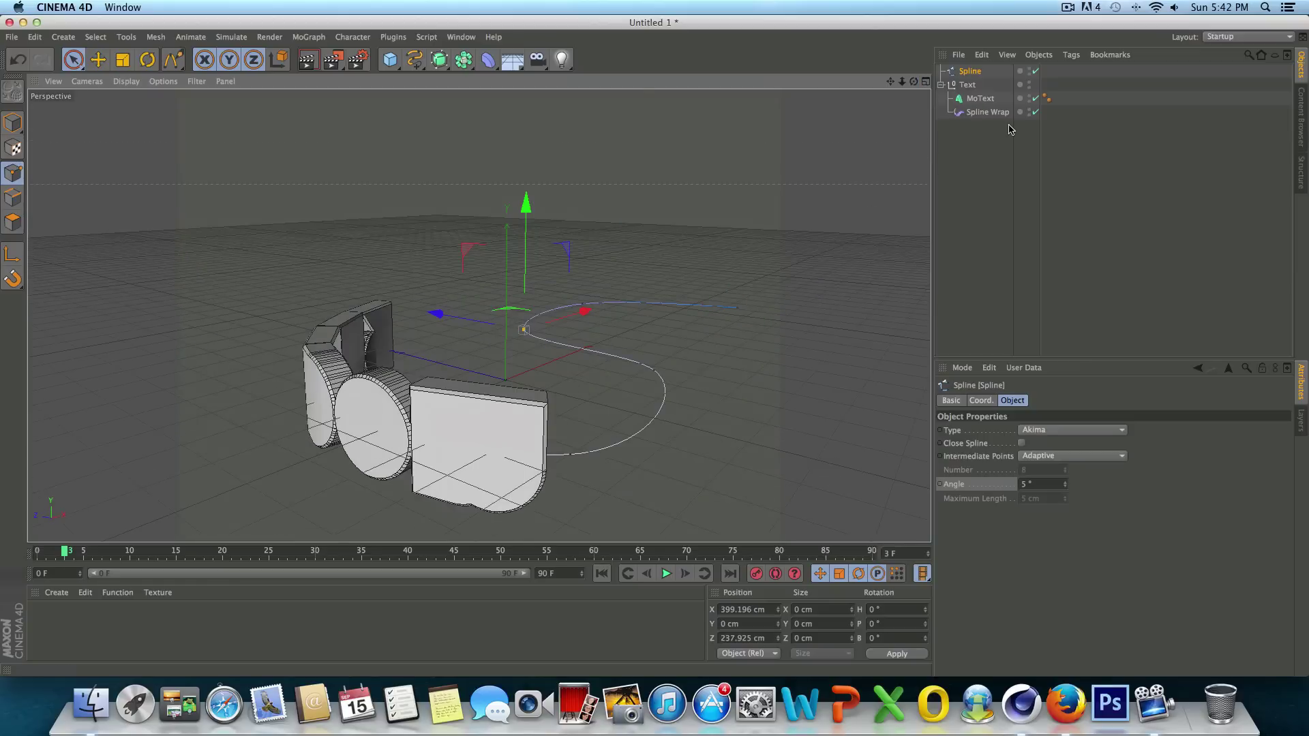
Set the Spline Wrap's rotation banking to 180° so the text stands upright along the path.
left_click(988, 112)
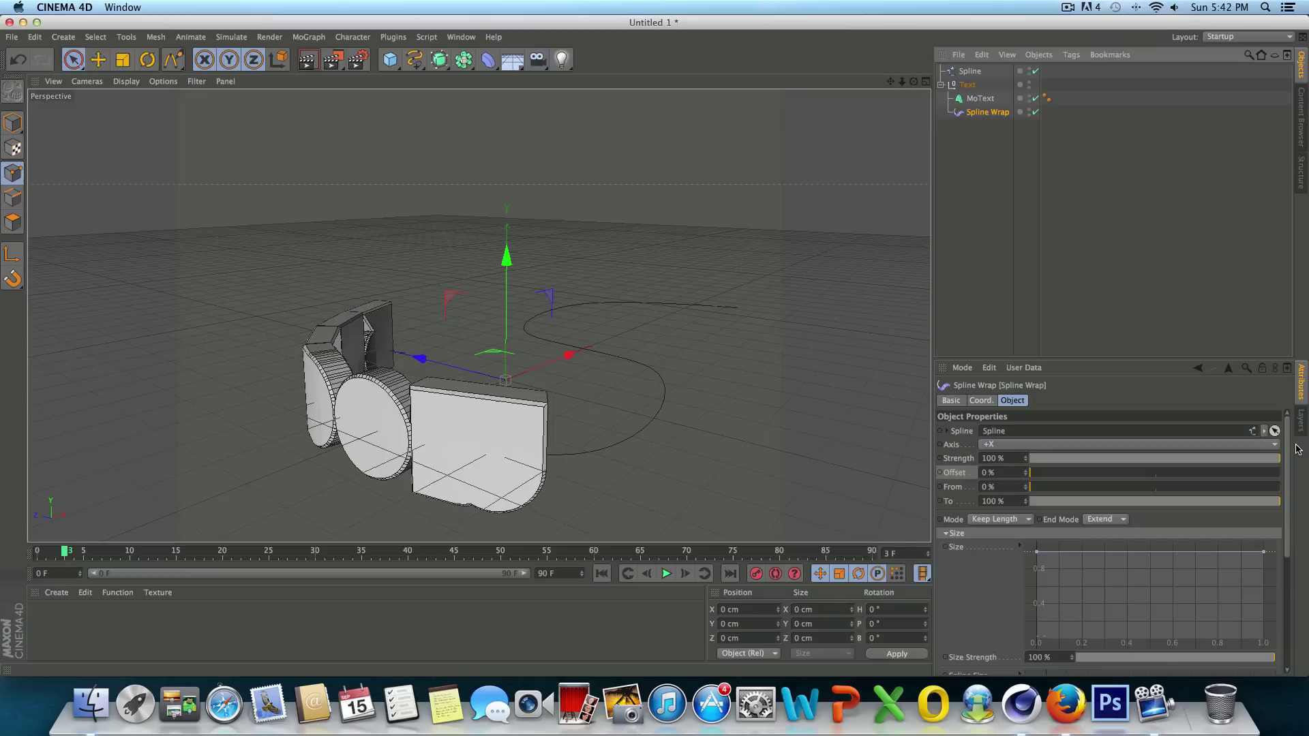
scroll(1268, 477, "down", 5)
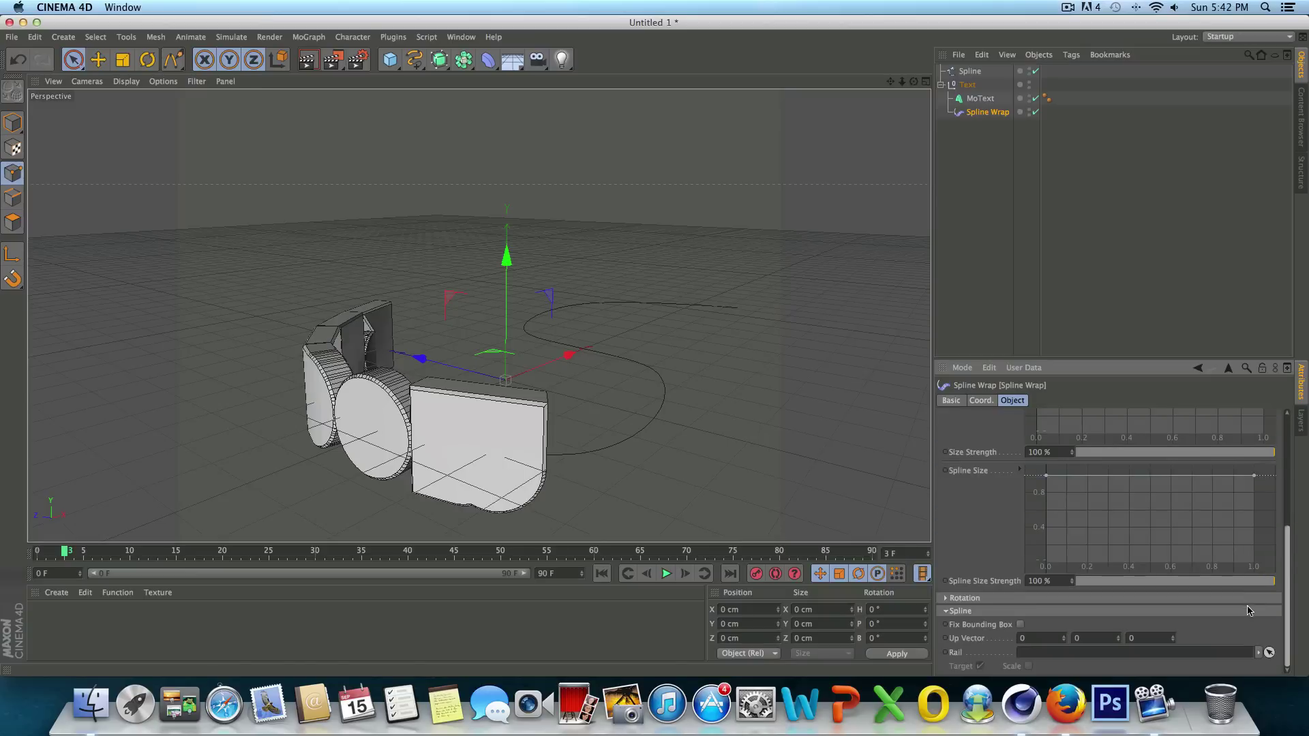
left_click(945, 598)
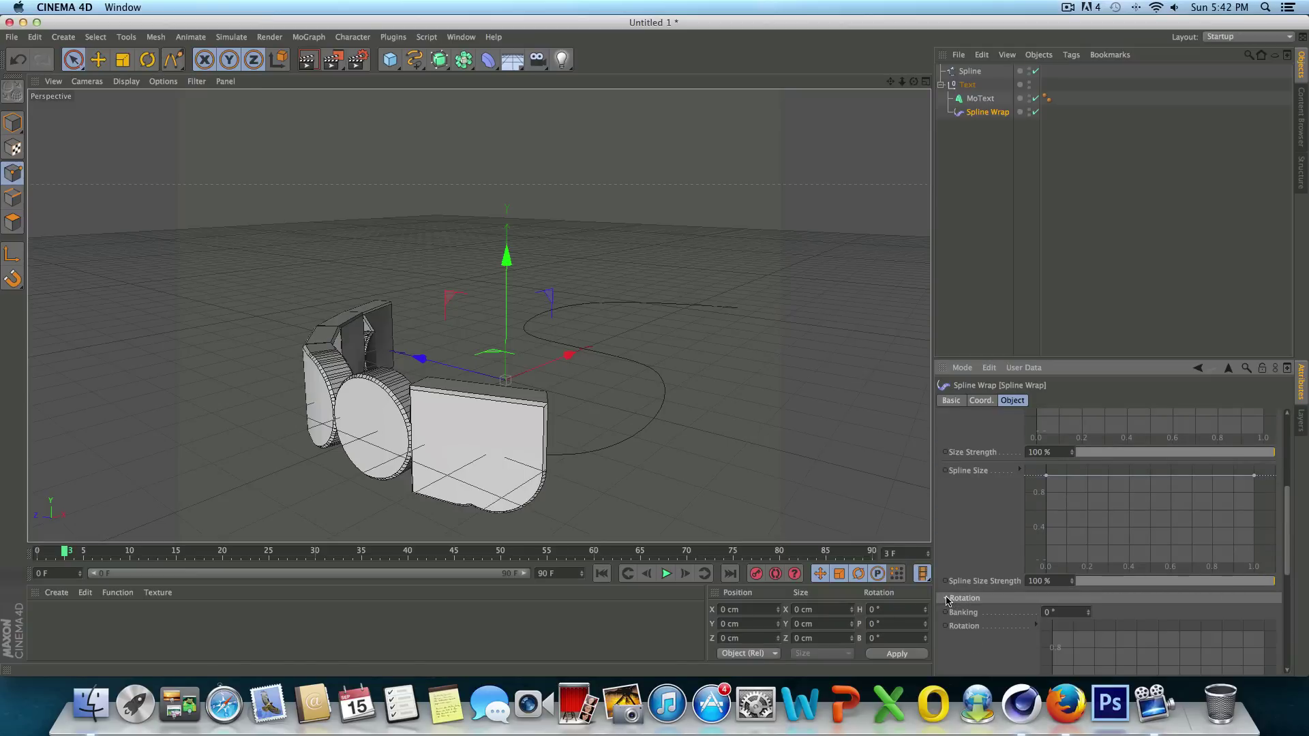
left_click(1065, 612)
key("Return")
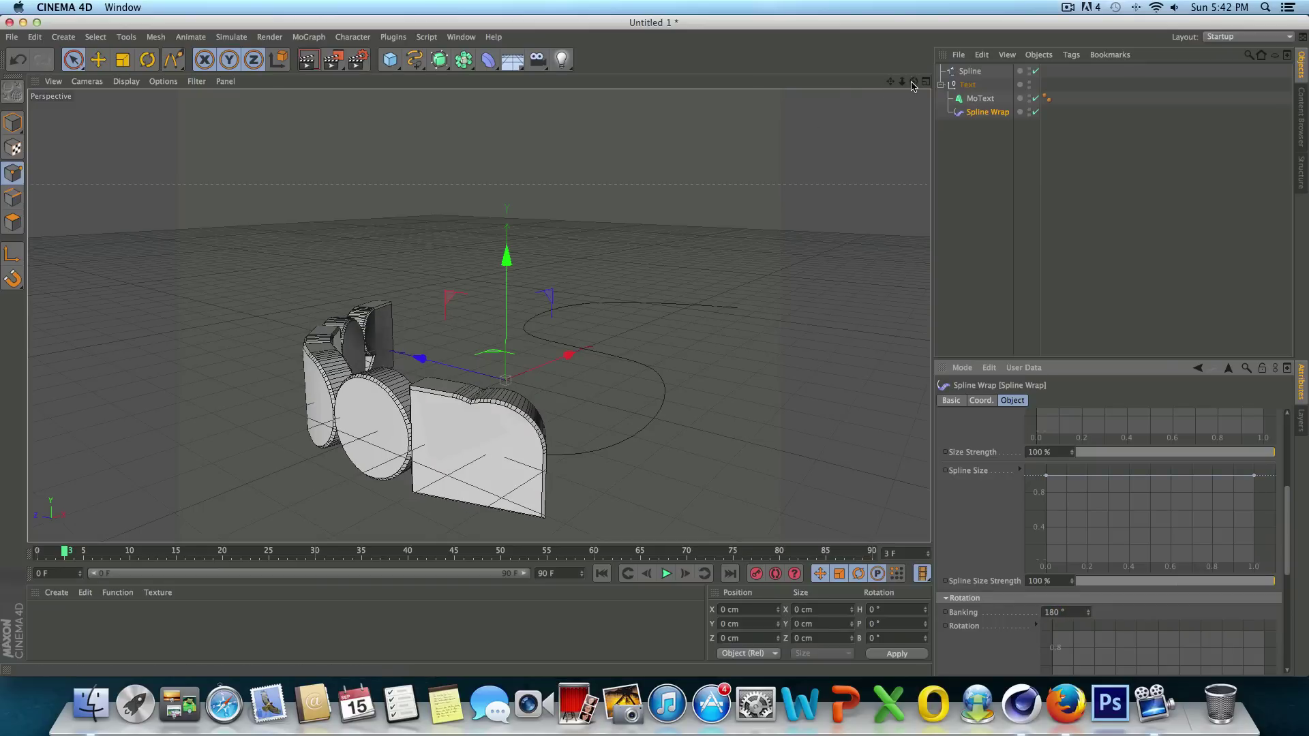
left_click_drag(912, 82, 532, 311)
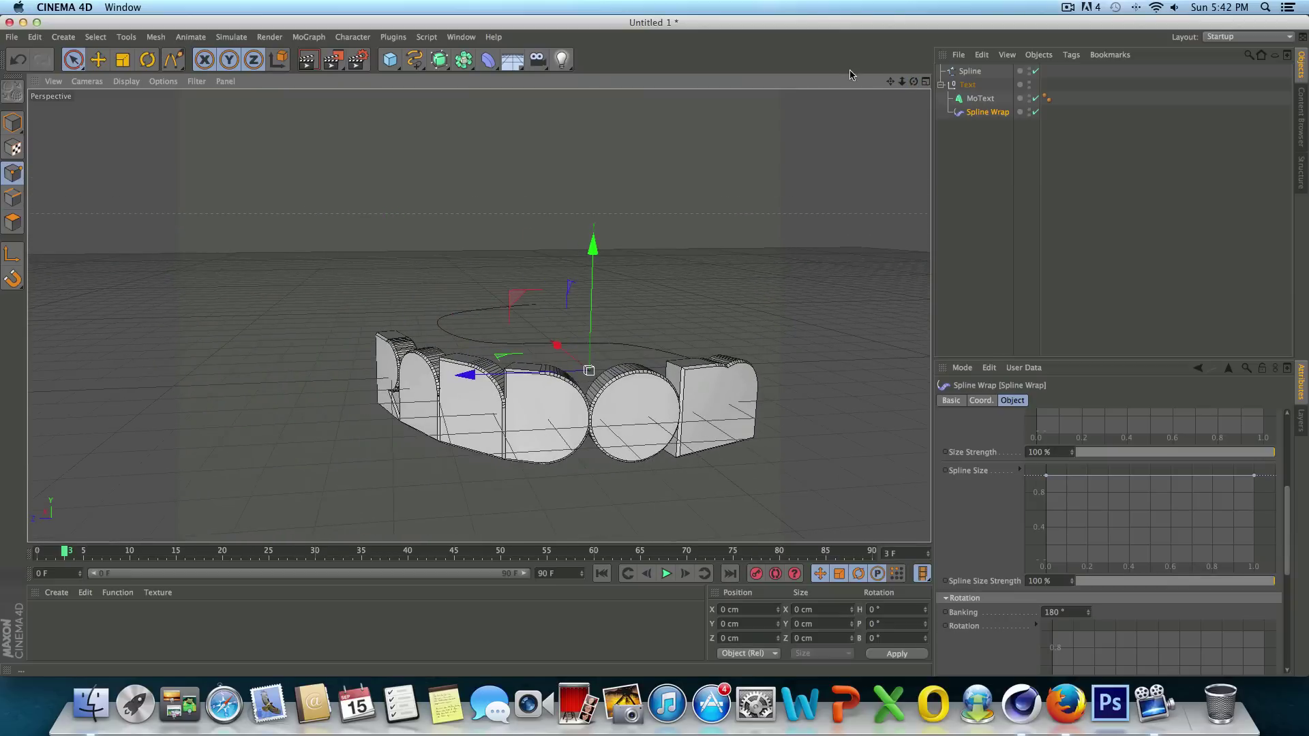
mouse_move(914, 82)
left_mouse_down()
mouse_move(477, 312)
mouse_move(901, 85)
left_mouse_up()
Try -X as the Spline Wrap's axis and return it to +X.
scroll(1124, 499, "up", 5)
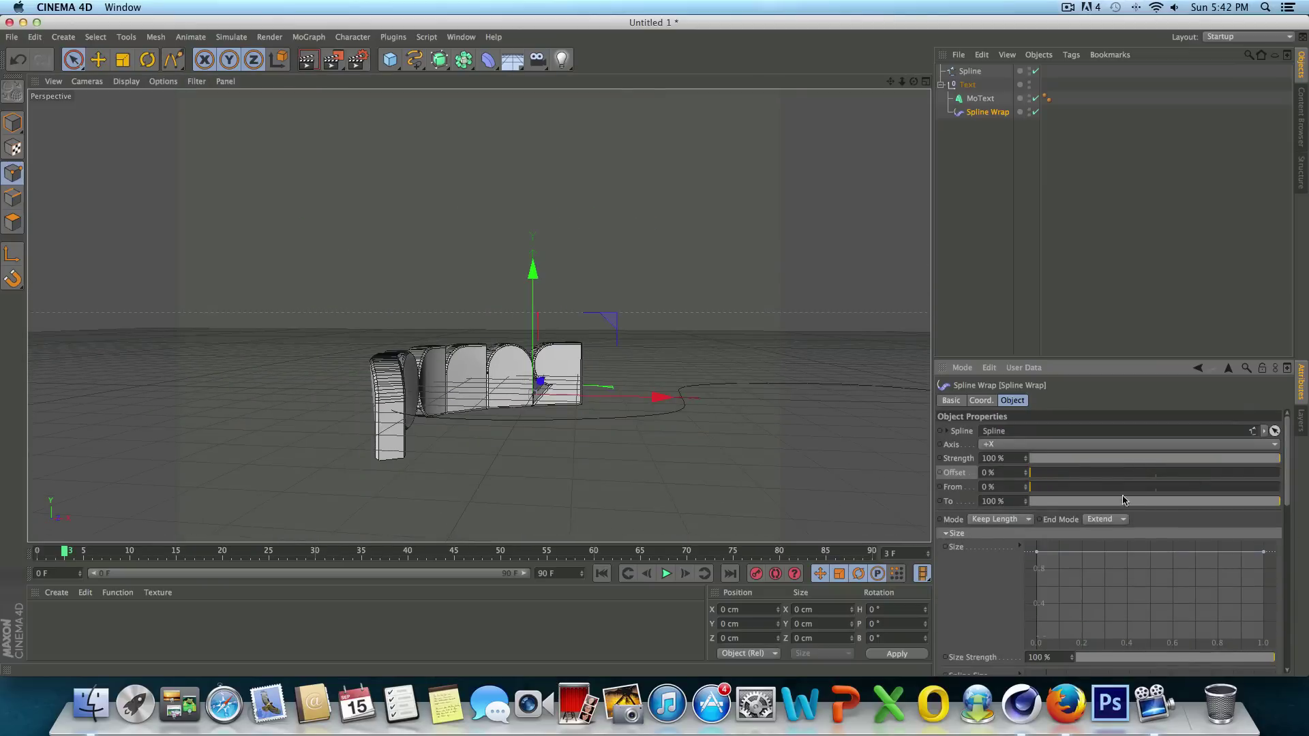
left_click_drag(1048, 478, 1013, 456)
left_click(989, 445)
left_click(997, 471)
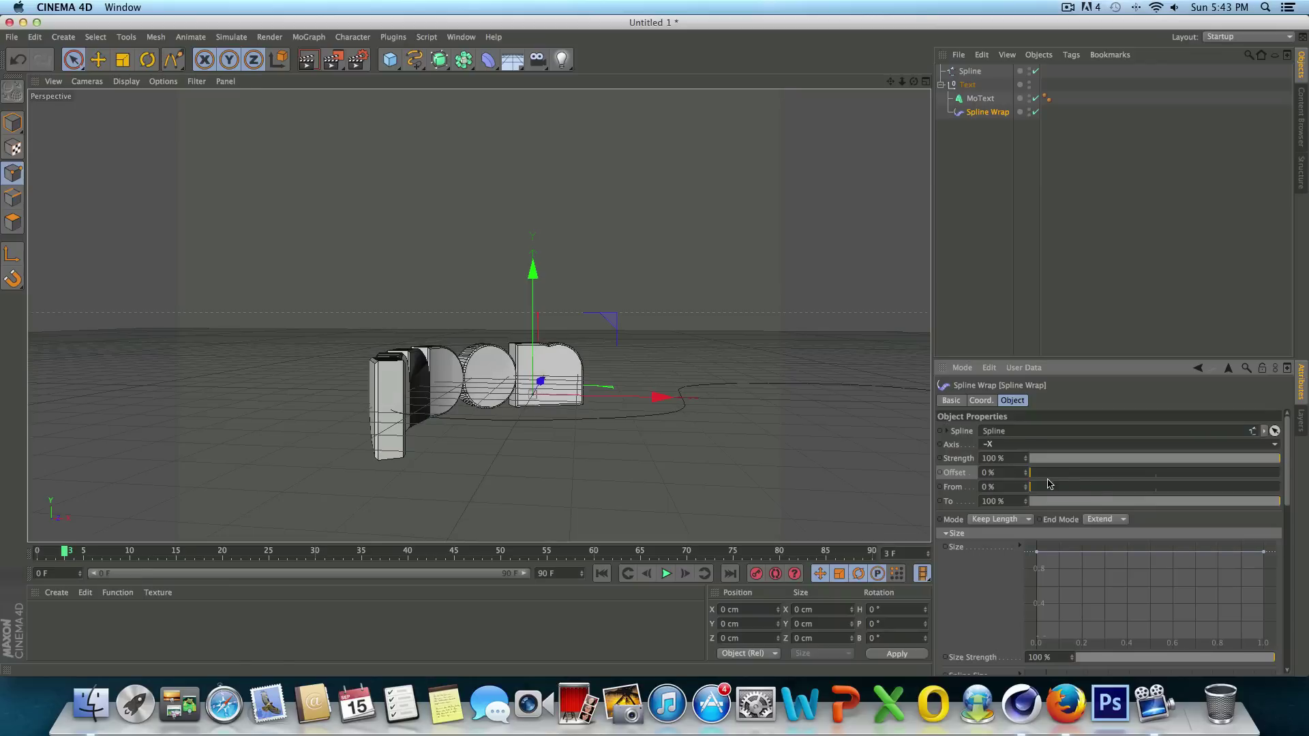
left_click_drag(1048, 481, 1159, 464)
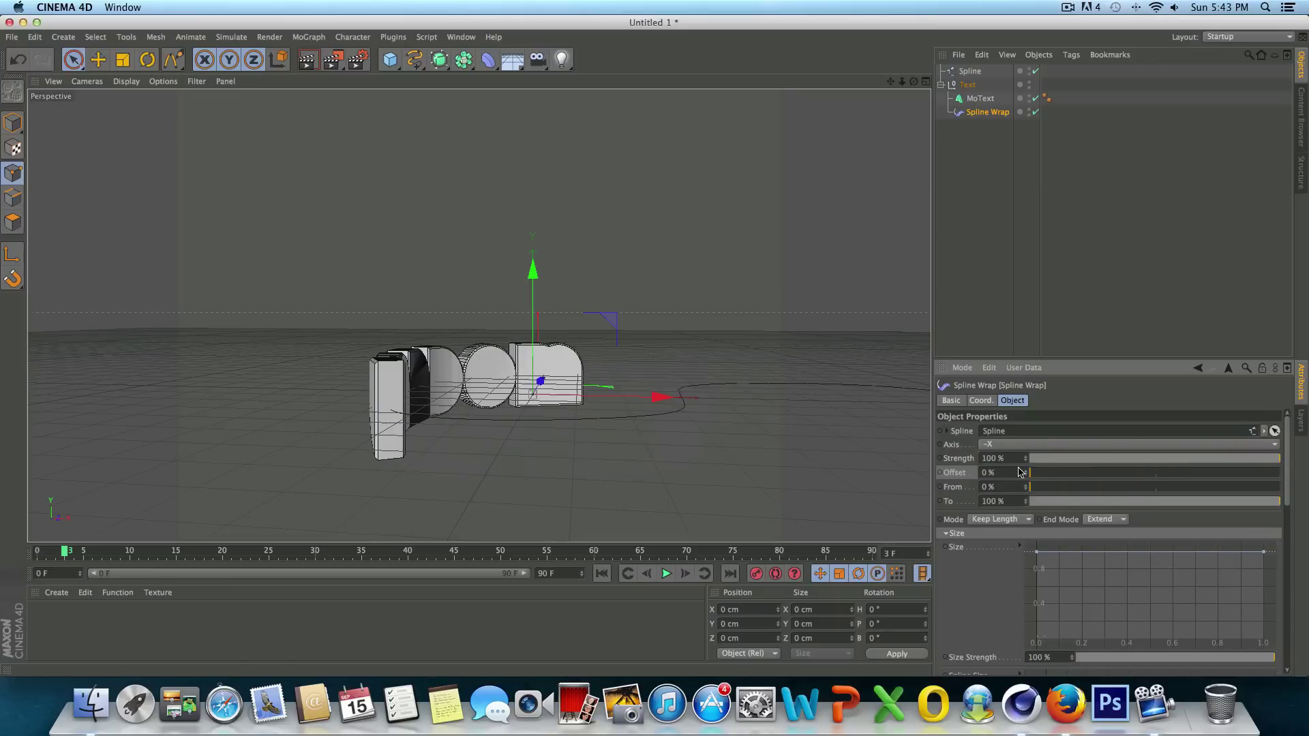
left_click(1013, 448)
left_click(1011, 452)
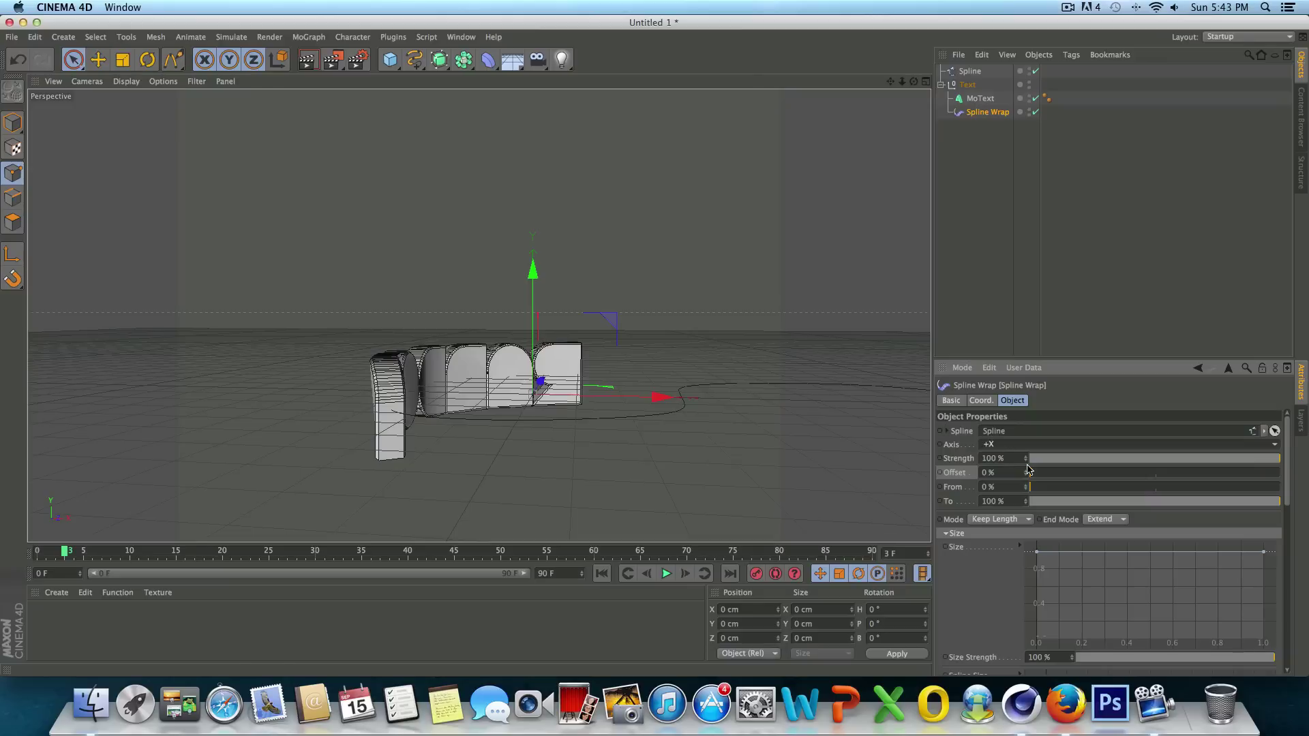
Keyframe the Spline Wrap's offset at 0% on frame 0 and at 80% on frame 70.
left_click_drag(901, 81, 960, 333)
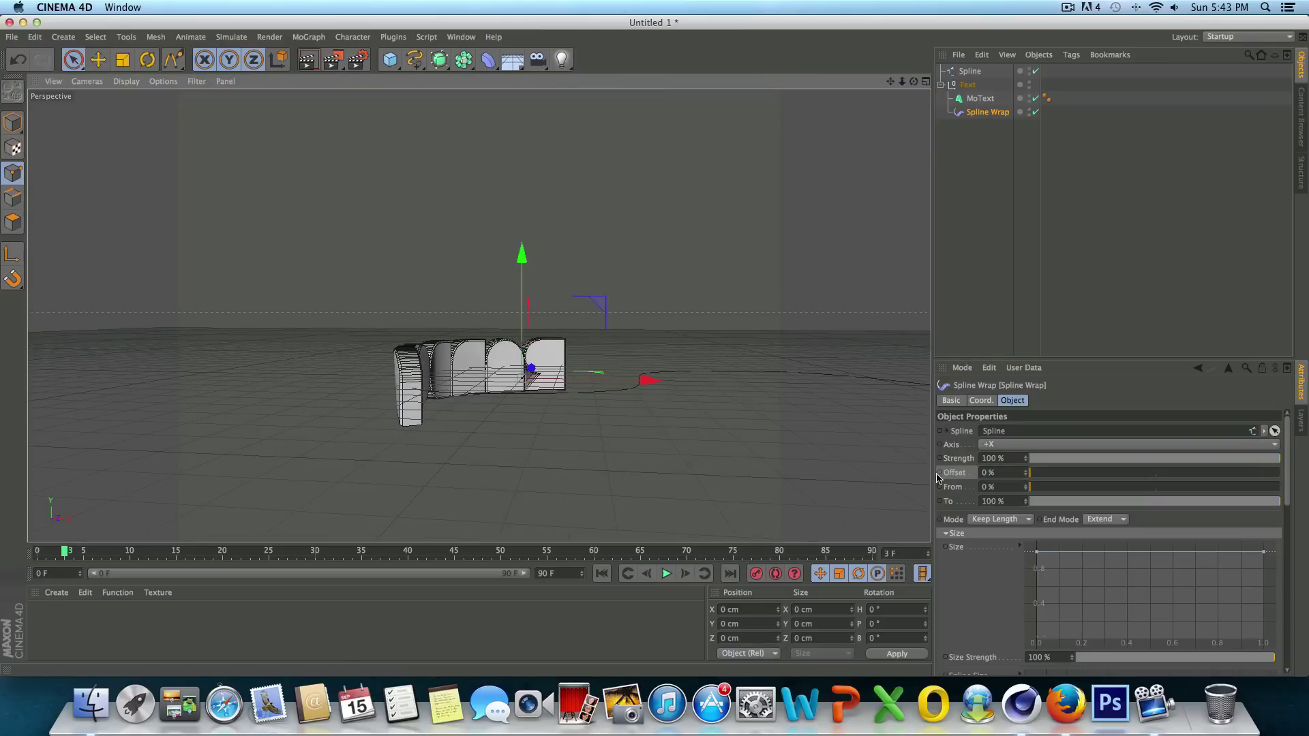
left_click(601, 573)
left_click(940, 474)
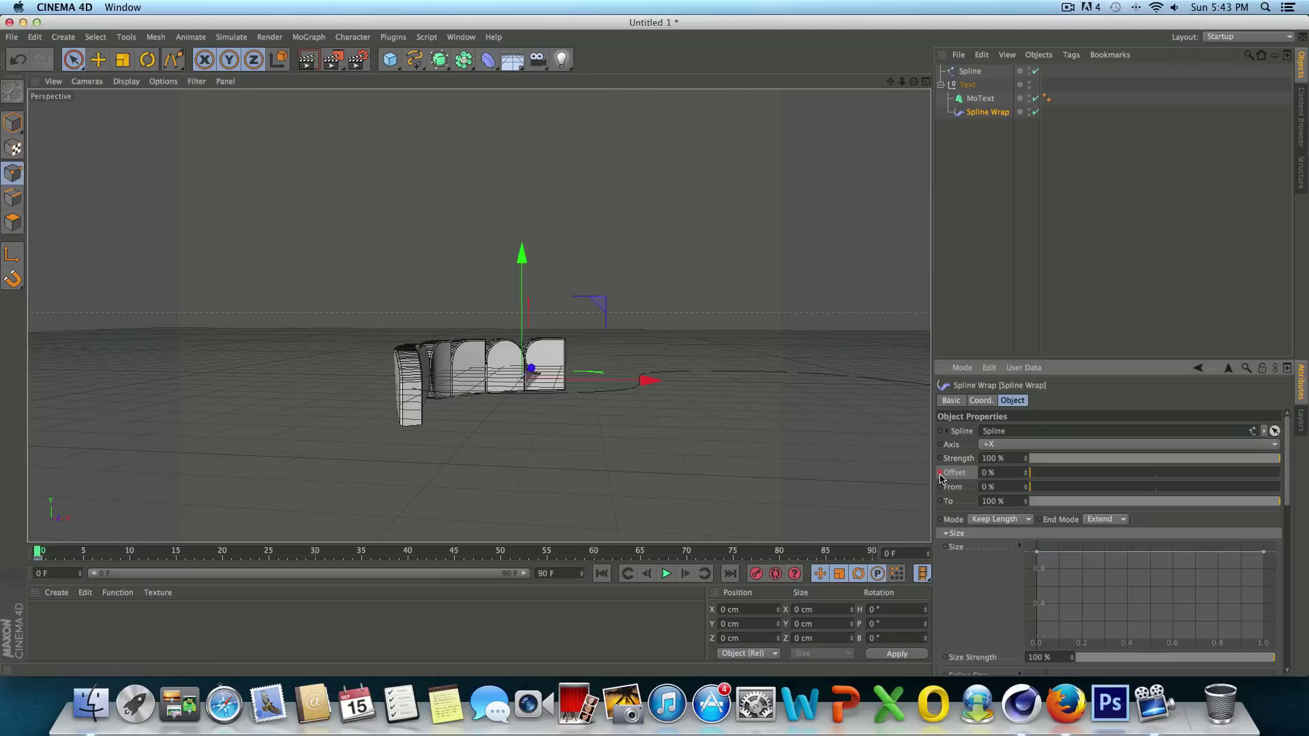
left_click(687, 554)
left_click_drag(1041, 474, 1231, 480)
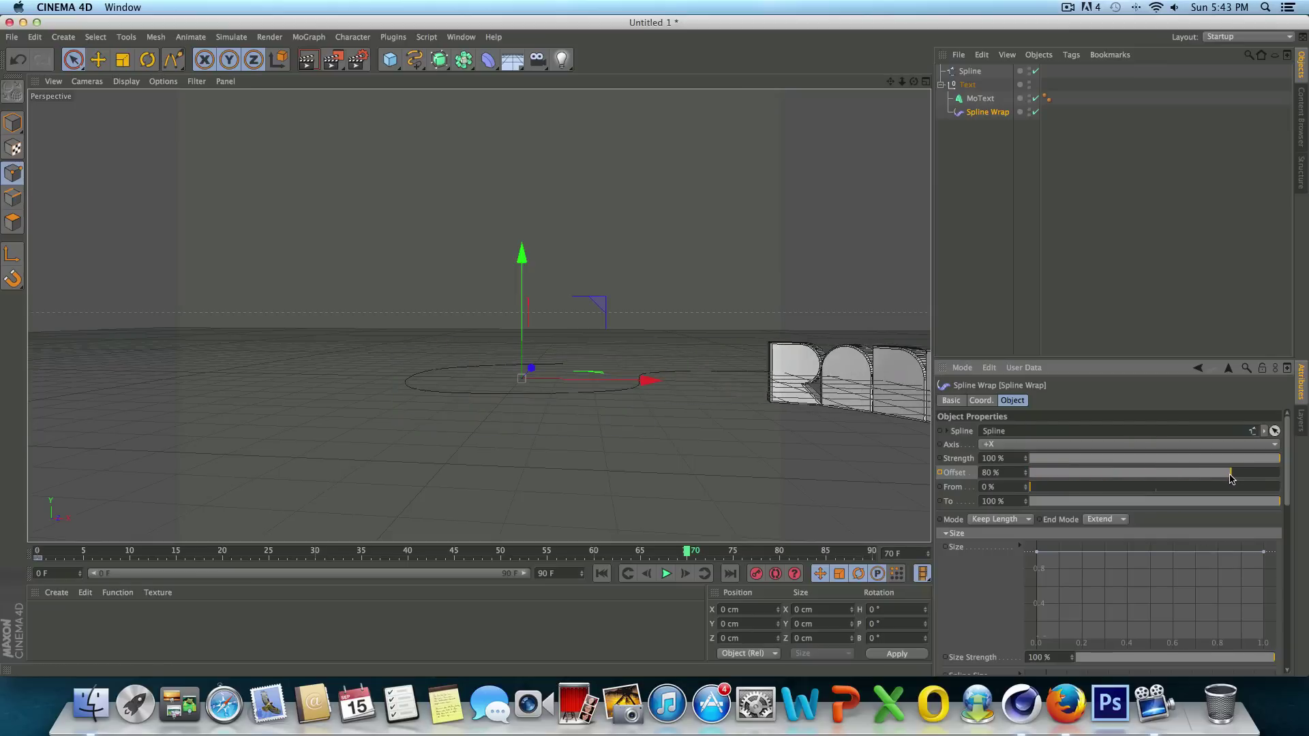
left_click(940, 472, "ctrl")
Play and scrub the animation, examining how the text travels along the spline.
left_click_drag(889, 81, 660, 295)
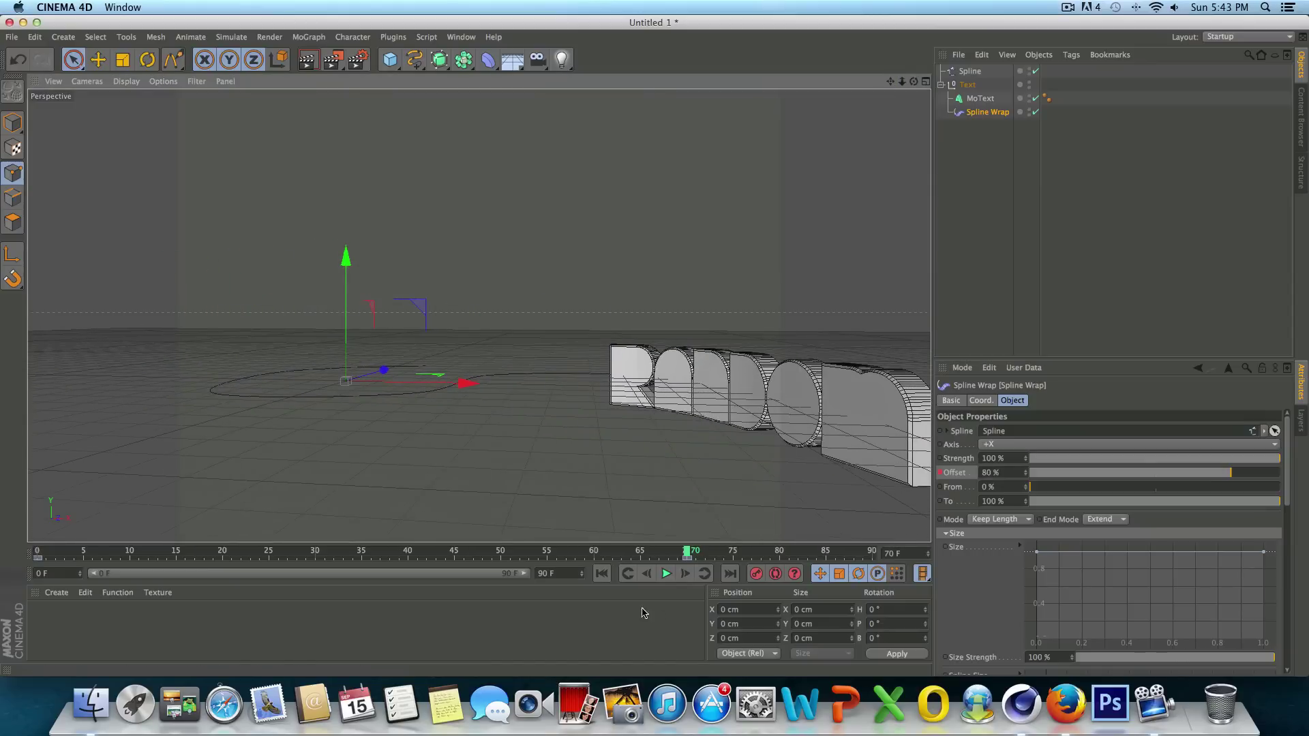
left_click(601, 573)
left_click(666, 573)
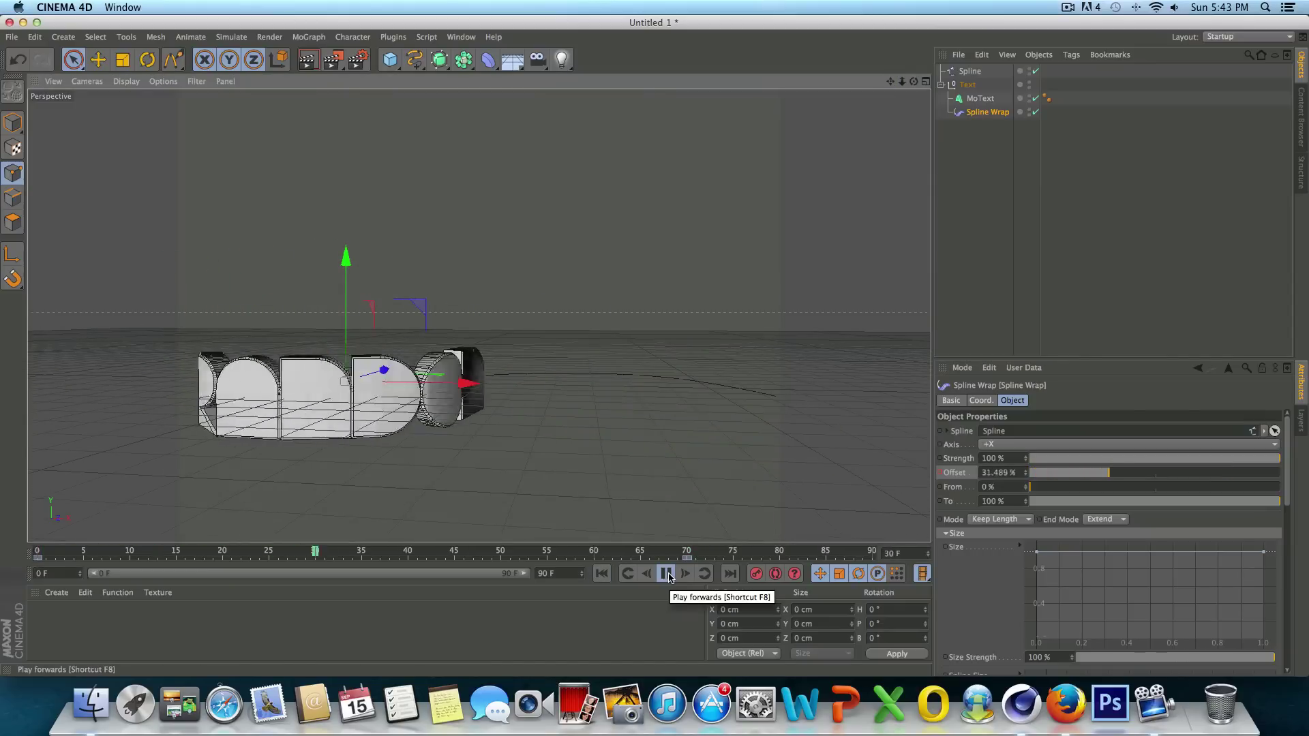
left_click(667, 574)
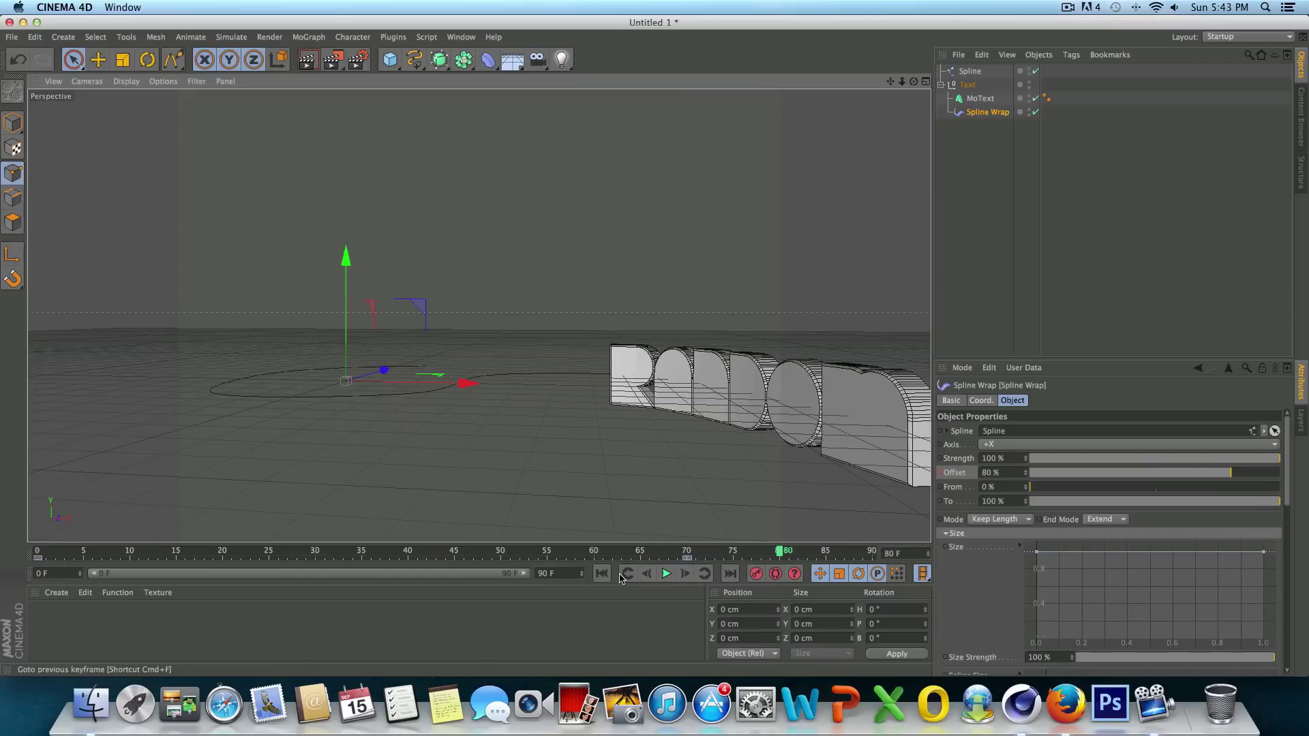
left_click_drag(782, 550, 418, 545)
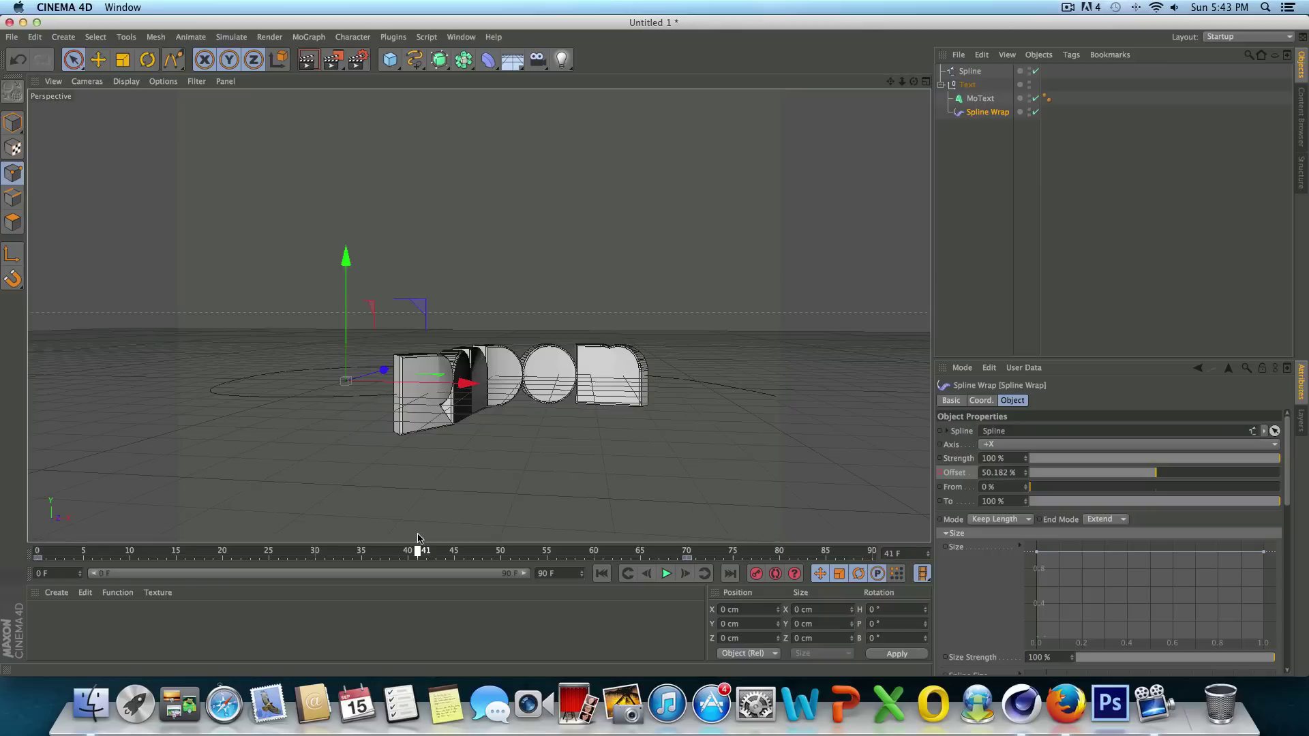
left_click_drag(913, 81, 993, 67)
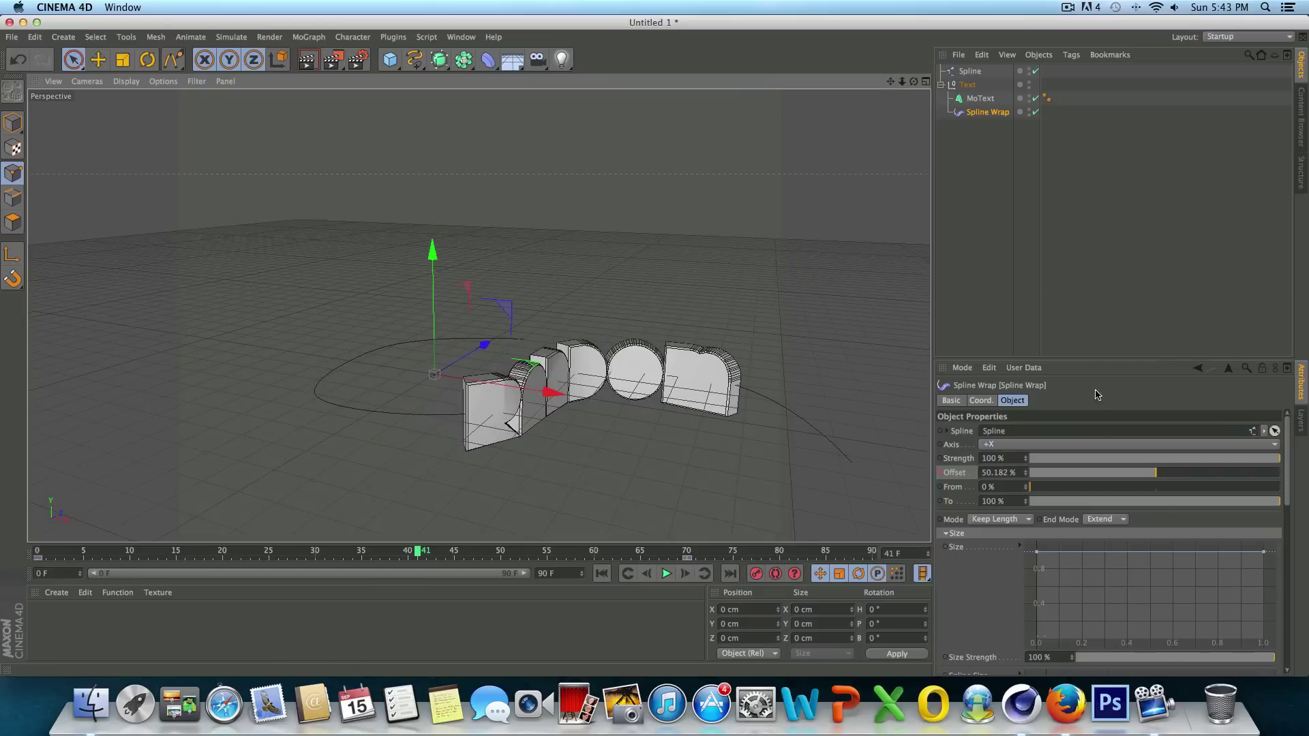
Lower the start point of the Spline Wrap's Size curve to about 0.3, tapering one end of the text.
left_click(971, 536)
left_click(946, 560)
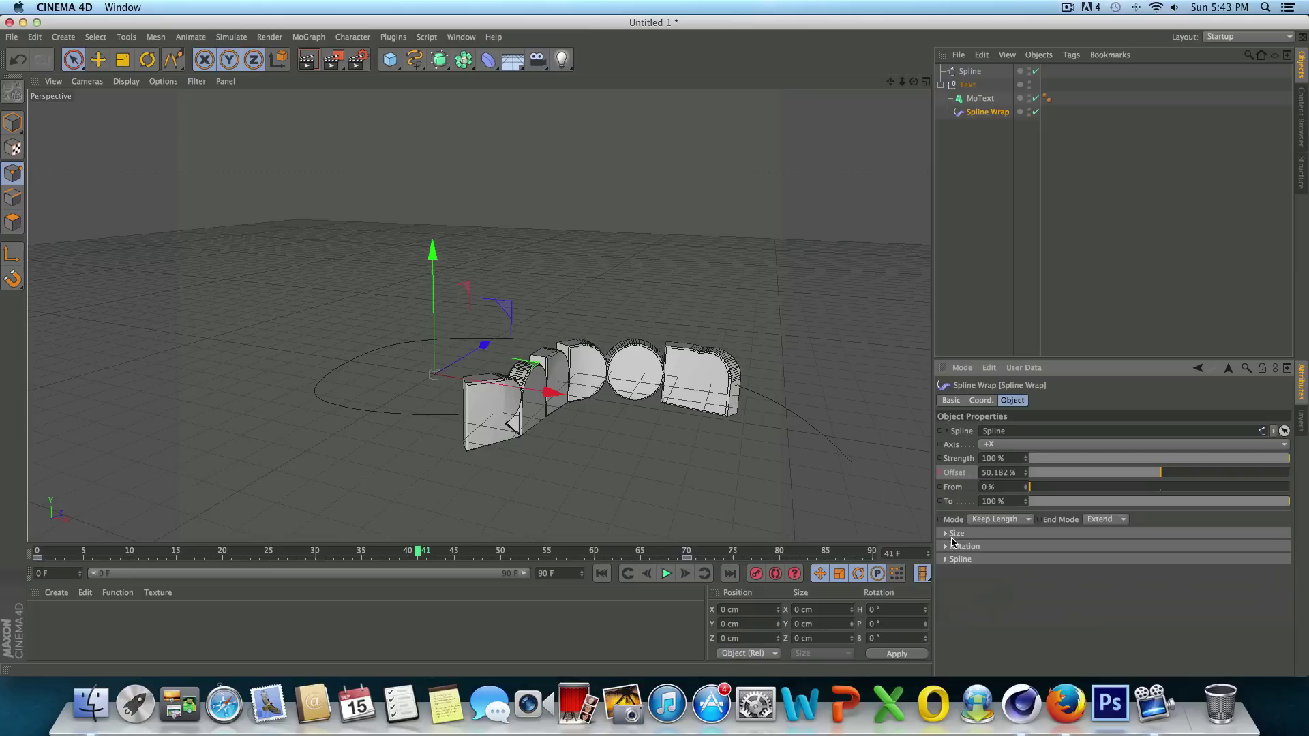
left_click(955, 549)
left_click(953, 551)
left_click(946, 535)
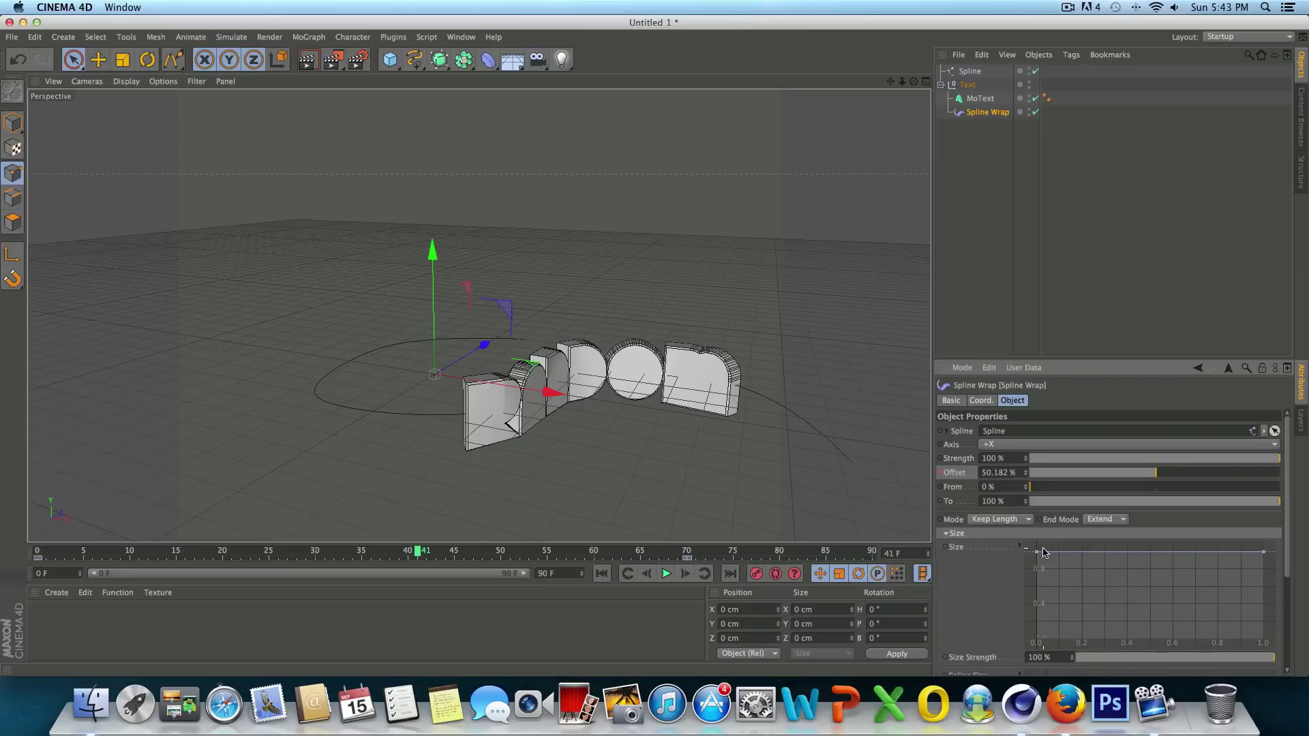
left_click_drag(1037, 554, 1020, 616)
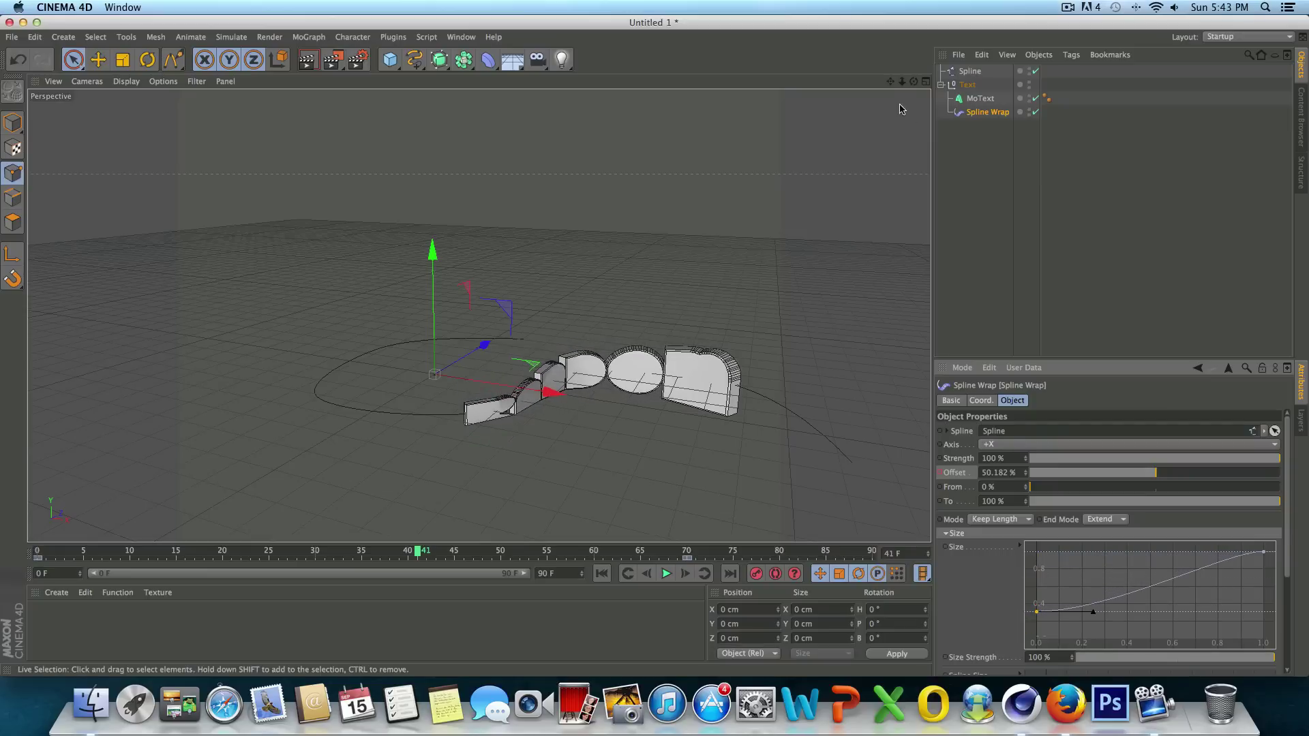
left_click_drag(912, 81, 869, 81)
left_click_drag(478, 315, 478, 315)
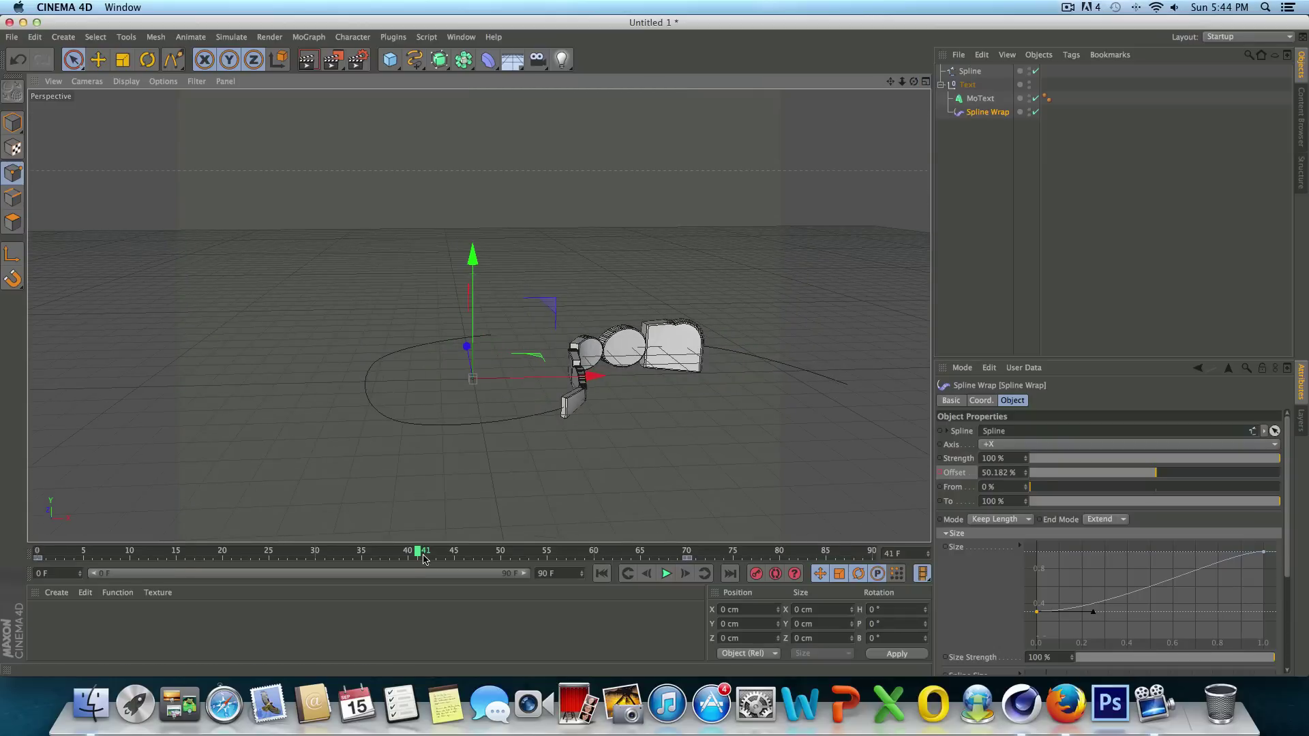
left_click_drag(418, 554, 407, 496)
Add a point near the middle of the Size curve, at a size of about 0.5, and tilt its tangent to make the curve wavy.
mouse_move(1265, 552)
left_mouse_down()
mouse_move(1262, 601)
mouse_move(1246, 551)
mouse_move(1266, 552)
left_mouse_up()
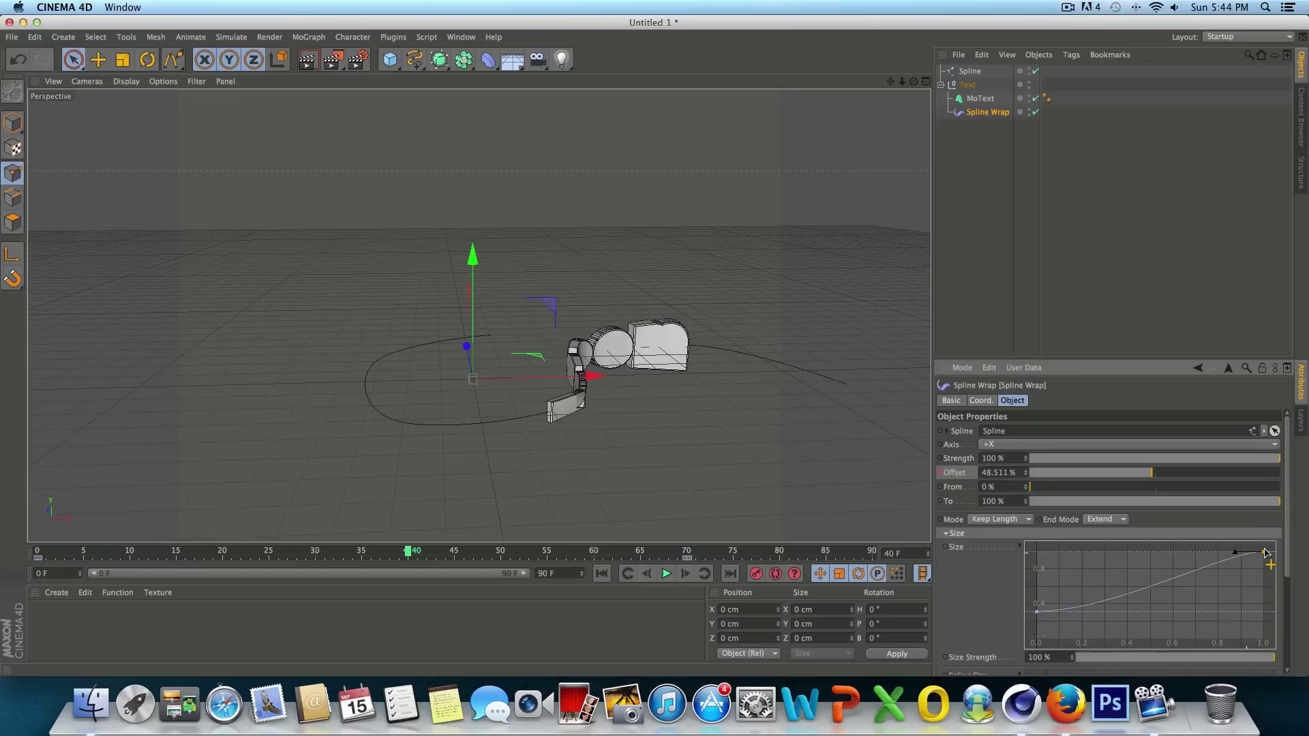
left_click(1152, 588, "ctrl")
mouse_move(1151, 587)
left_mouse_down()
mouse_move(1149, 608)
mouse_move(1146, 598)
left_mouse_up()
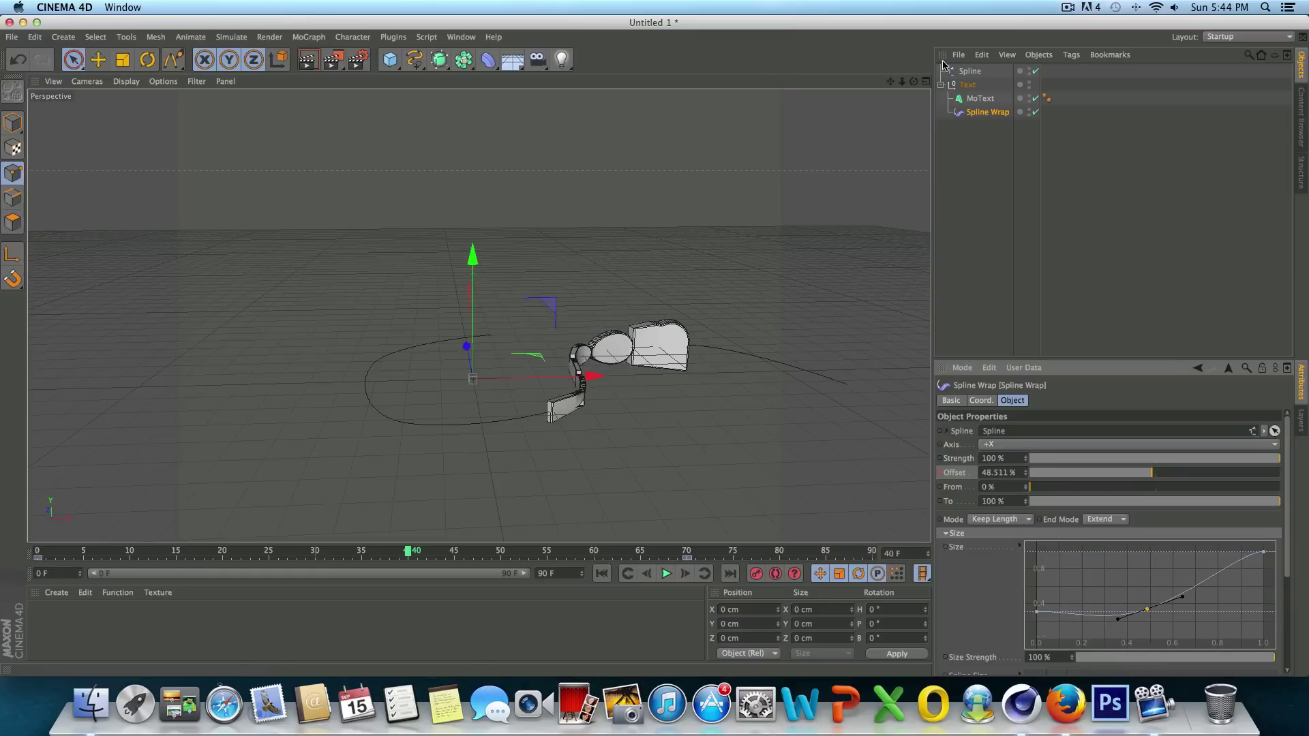
left_click_drag(915, 81, 917, 82)
left_click_drag(1139, 605, 1105, 576)
mouse_move(914, 81)
left_mouse_down()
mouse_move(828, 61)
mouse_move(913, 85)
left_mouse_up()
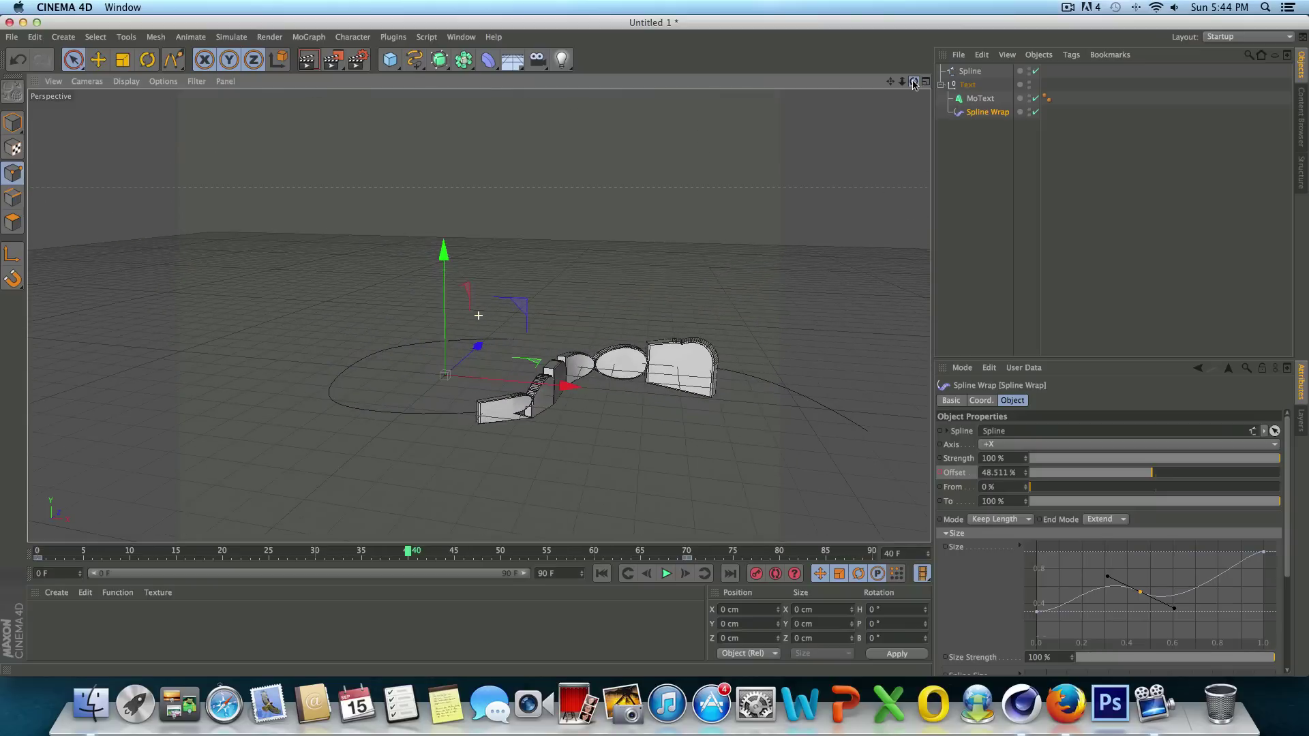
Try raising the start and end points of the Spline Wrap's Spline Size curve.
left_click_drag(1214, 510, 1293, 532)
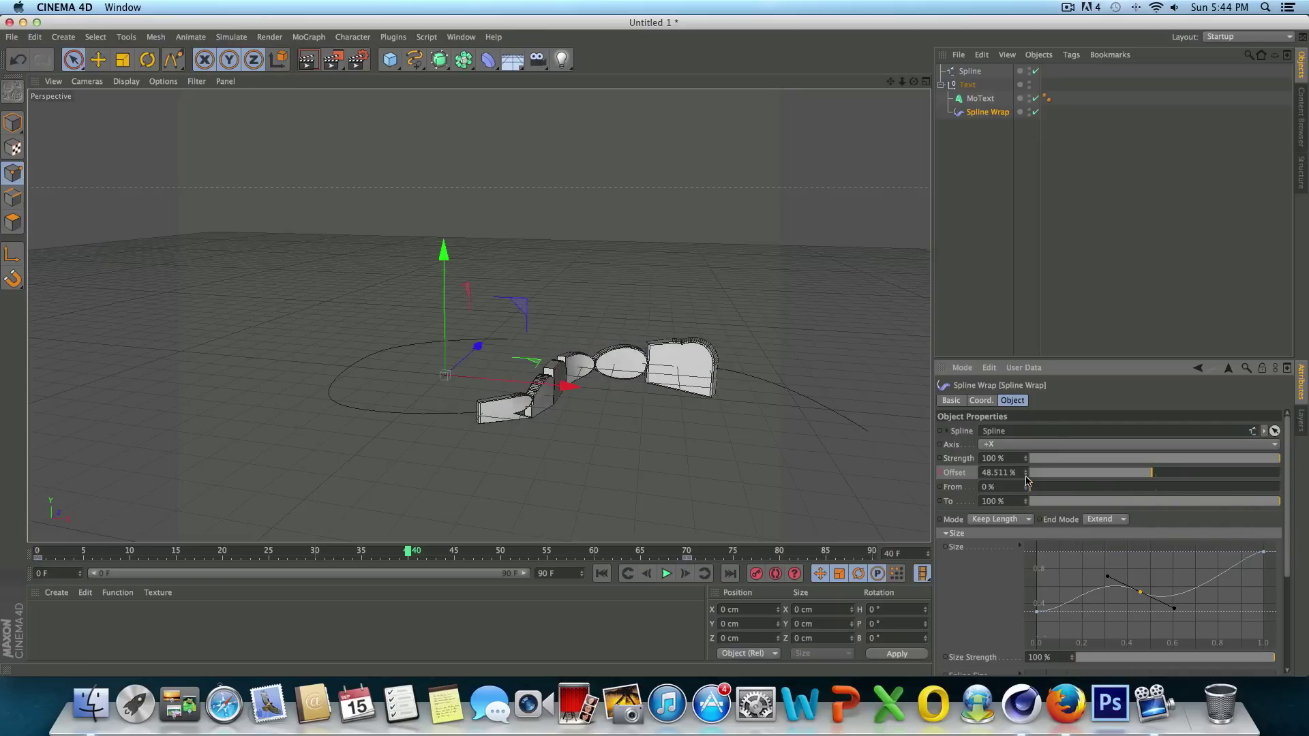
left_click_drag(1032, 484, 964, 477)
scroll(1290, 556, "down", 5)
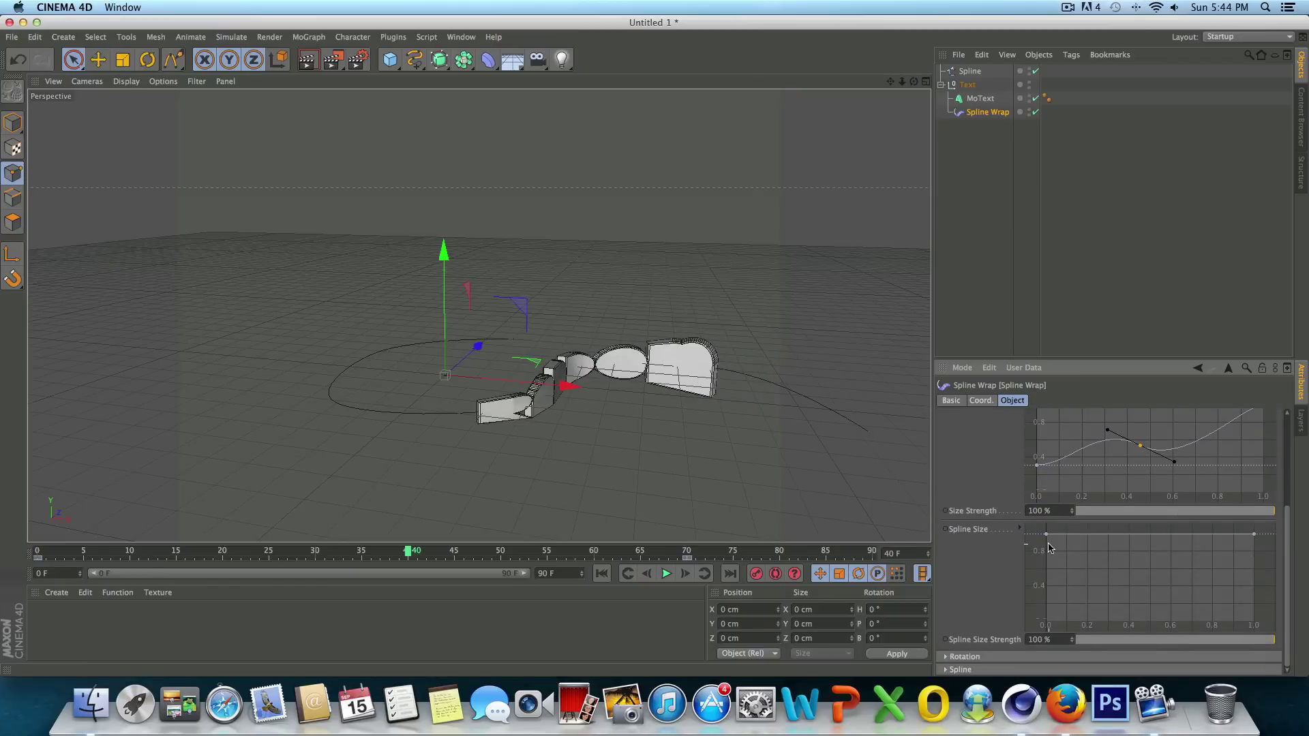
mouse_move(1048, 537)
left_mouse_down()
mouse_move(1036, 642)
mouse_move(1034, 522)
left_mouse_up()
mouse_move(1252, 535)
left_mouse_down()
mouse_move(1244, 632)
mouse_move(1271, 527)
left_mouse_up()
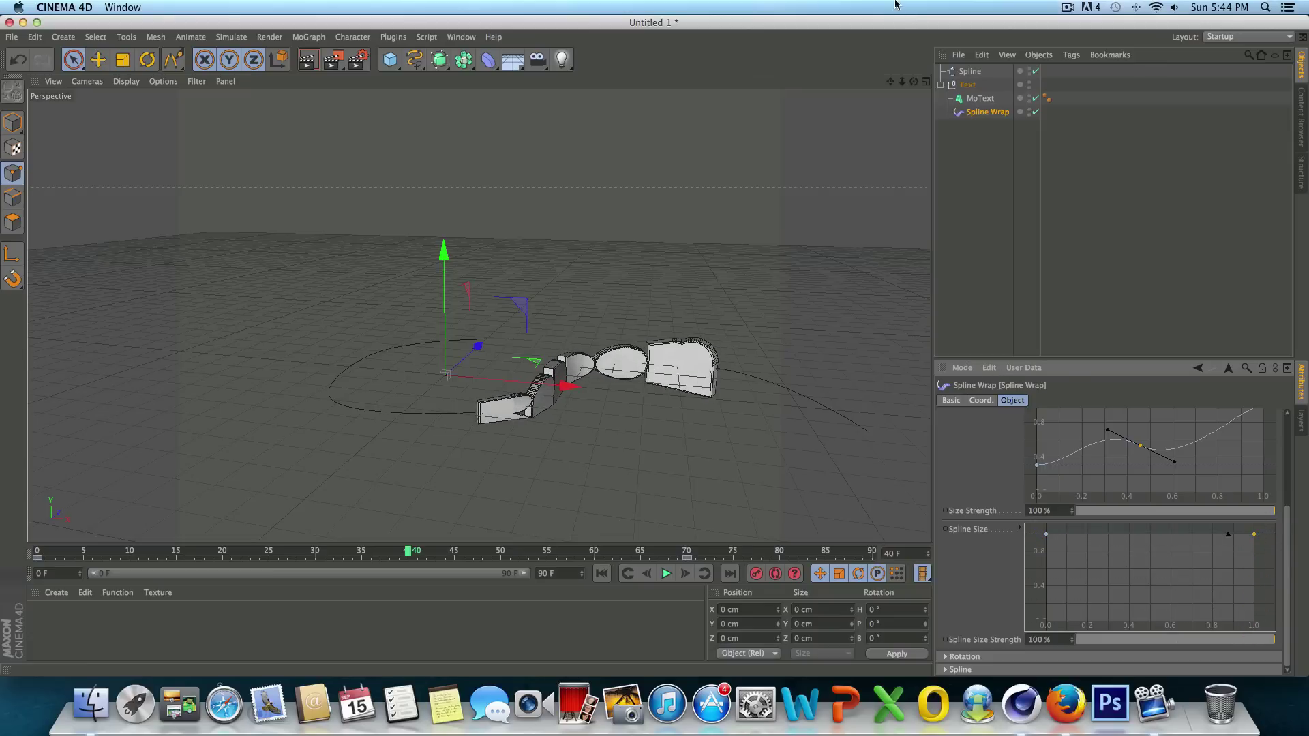
Play the animation to examine how the tapered text moves along the spline from another angle.
left_click_drag(914, 82, 478, 315)
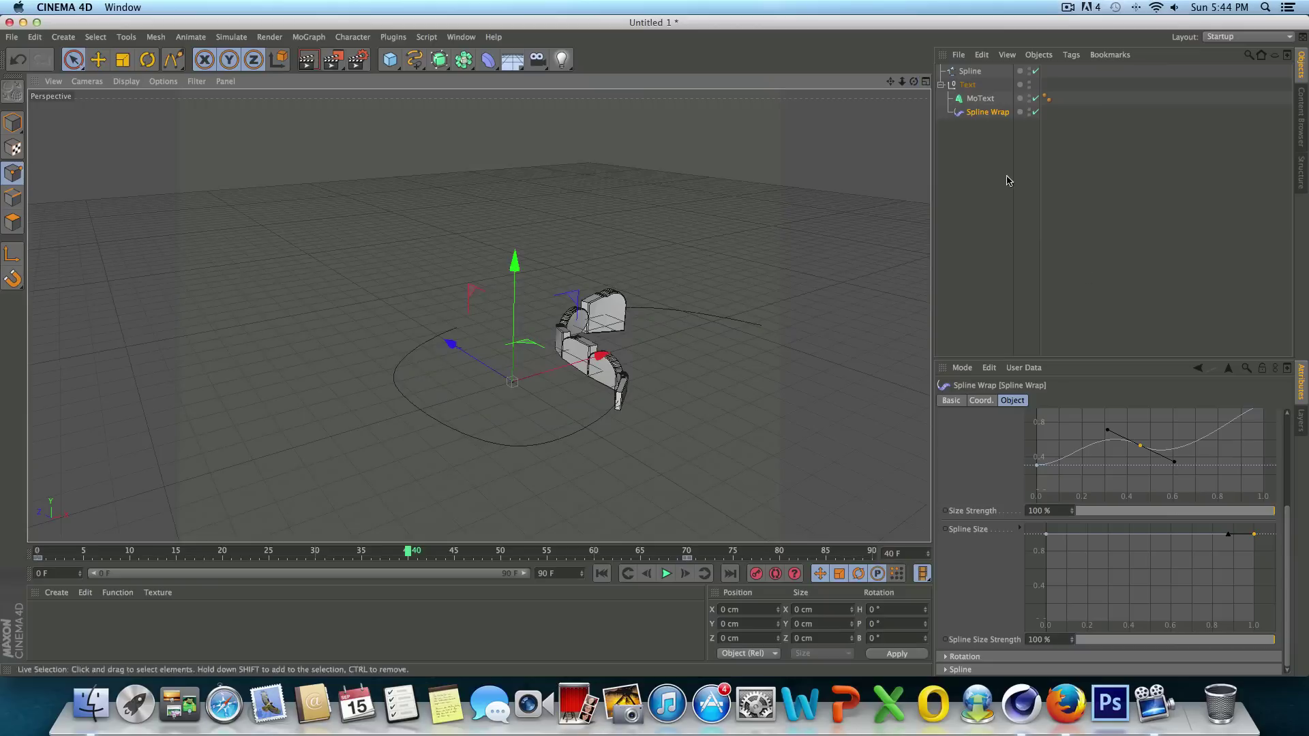
left_click(601, 573)
left_click(668, 574)
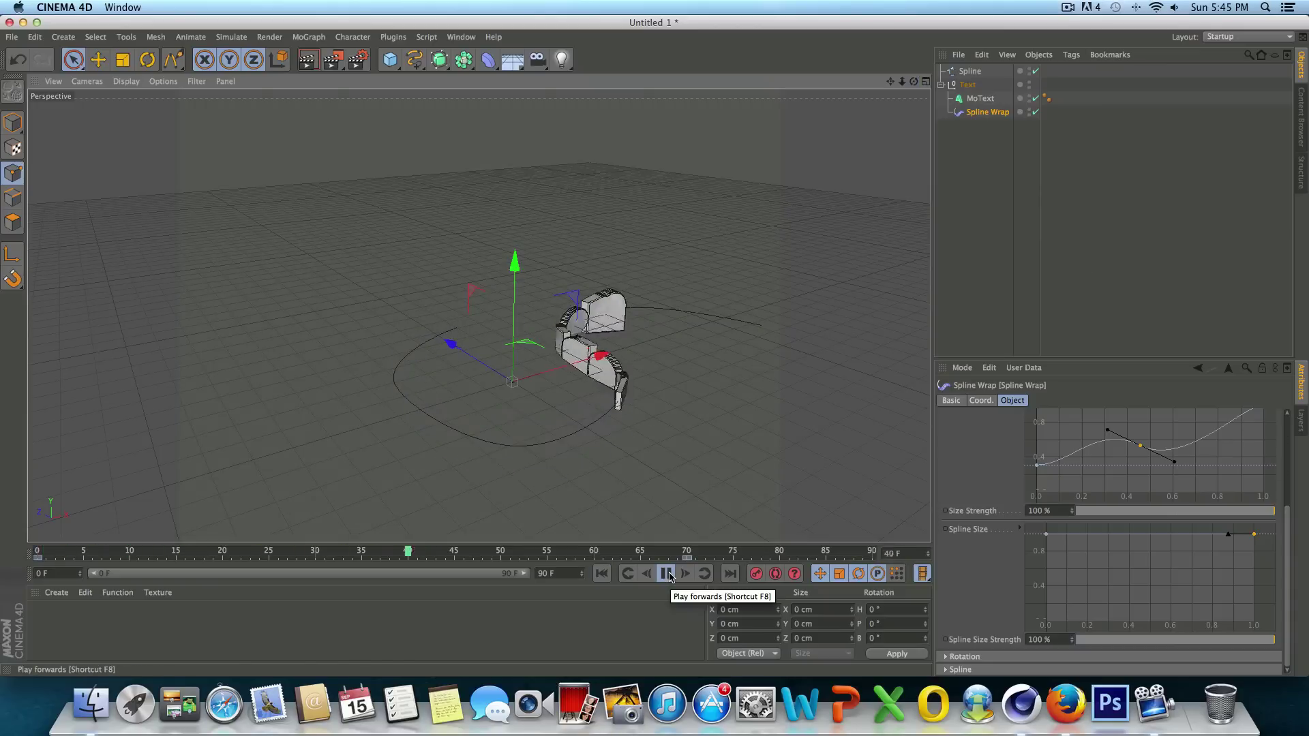
left_click(668, 574)
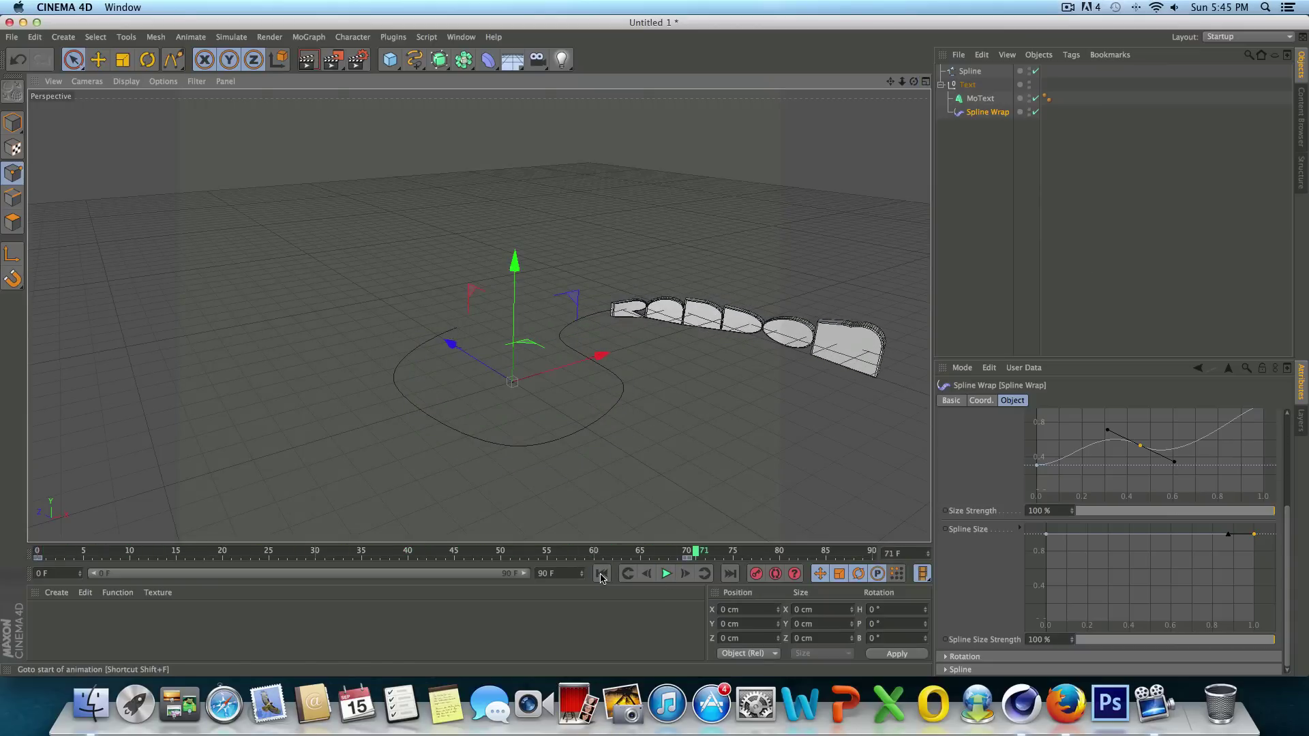
Return to frame 0 and render the Perspective view for a preview of the text.
key("shift+f")
left_click_drag(914, 82, 478, 315)
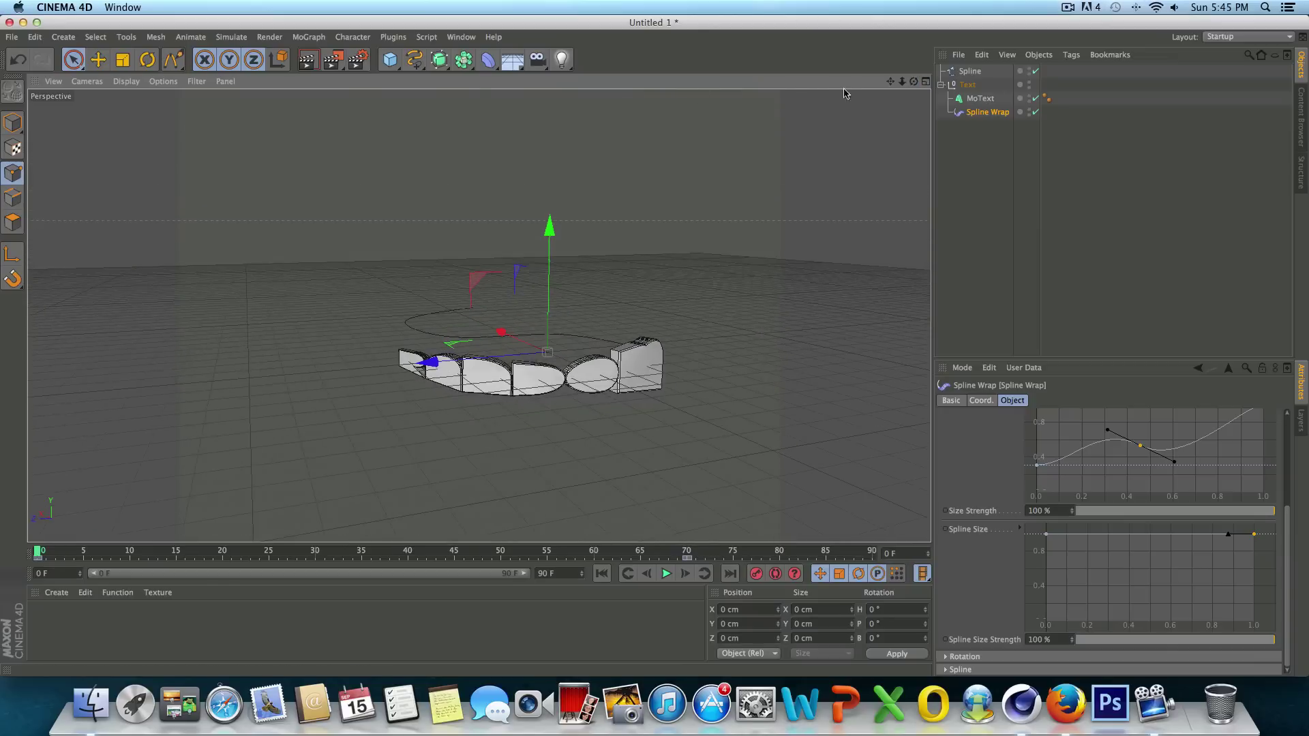
left_click(308, 60)
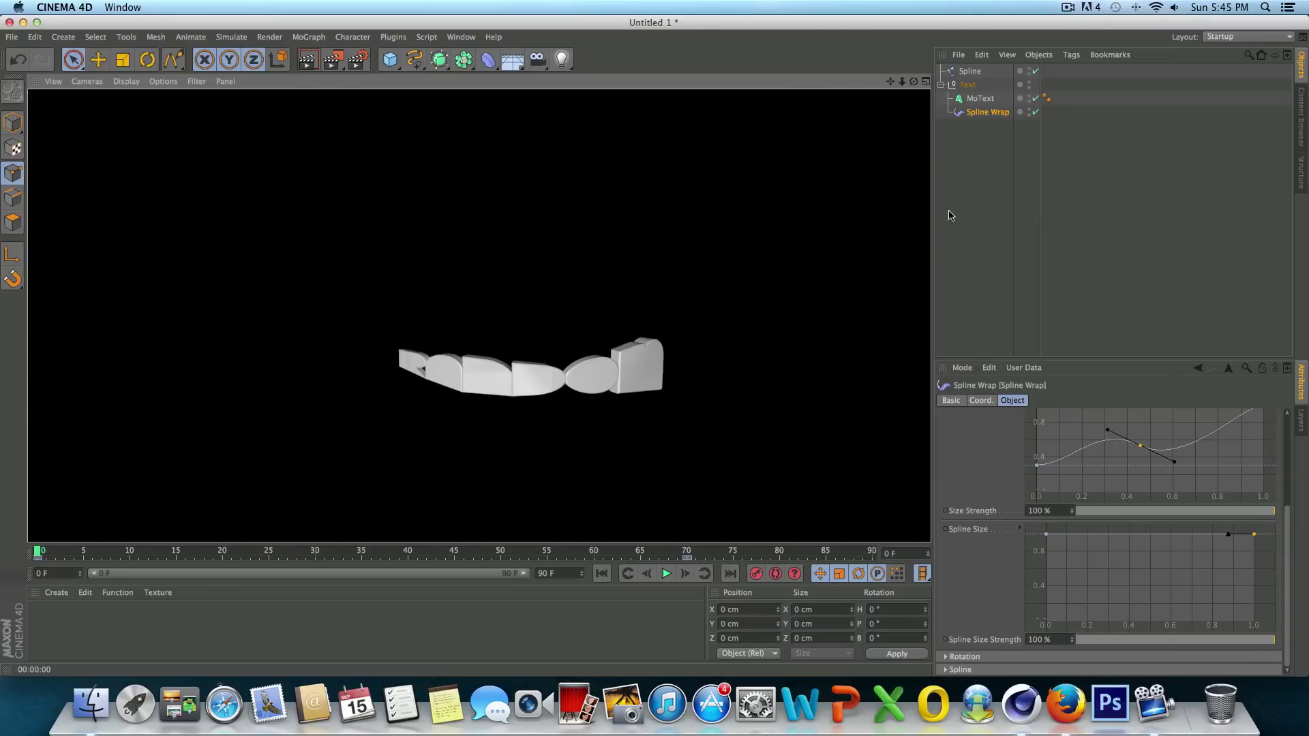
Add a Circle spline to the scene to serve as the cross-section for the path.
left_click_drag(914, 81, 479, 315)
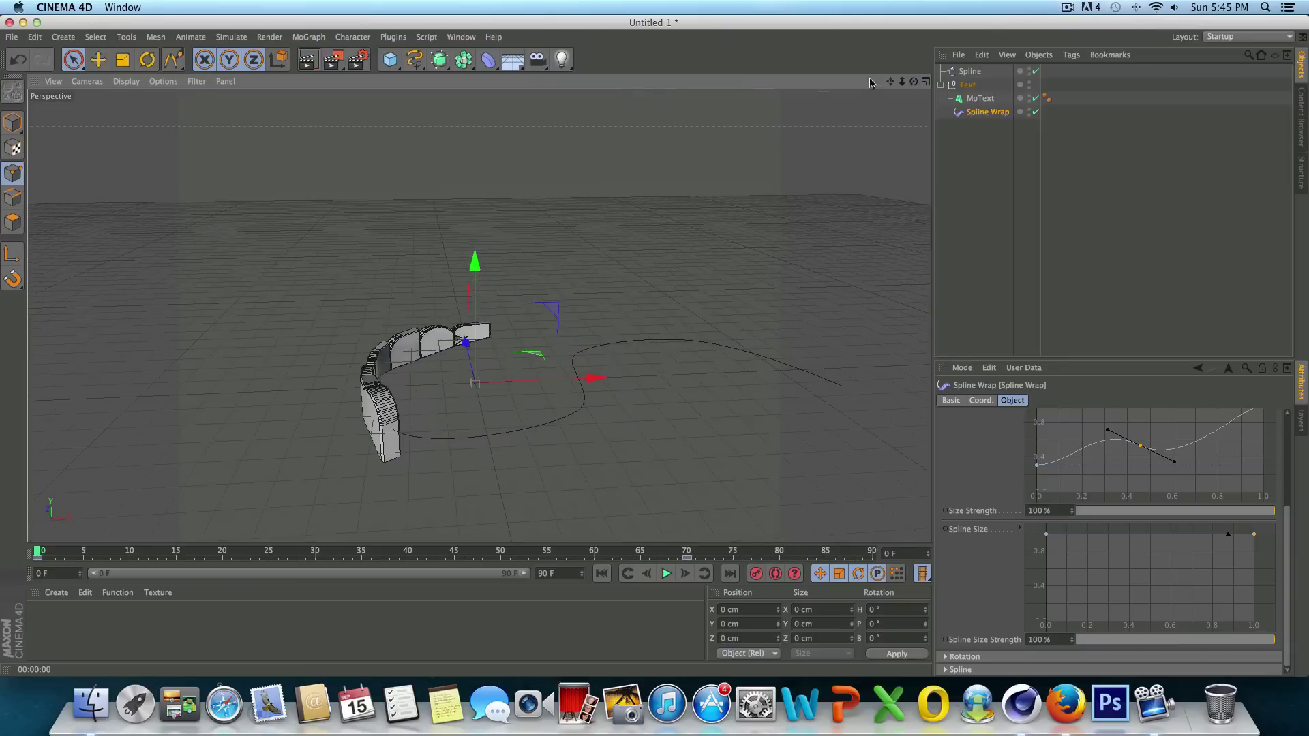
scroll(552, 423, "up", 3)
scroll(552, 426, "up", 3)
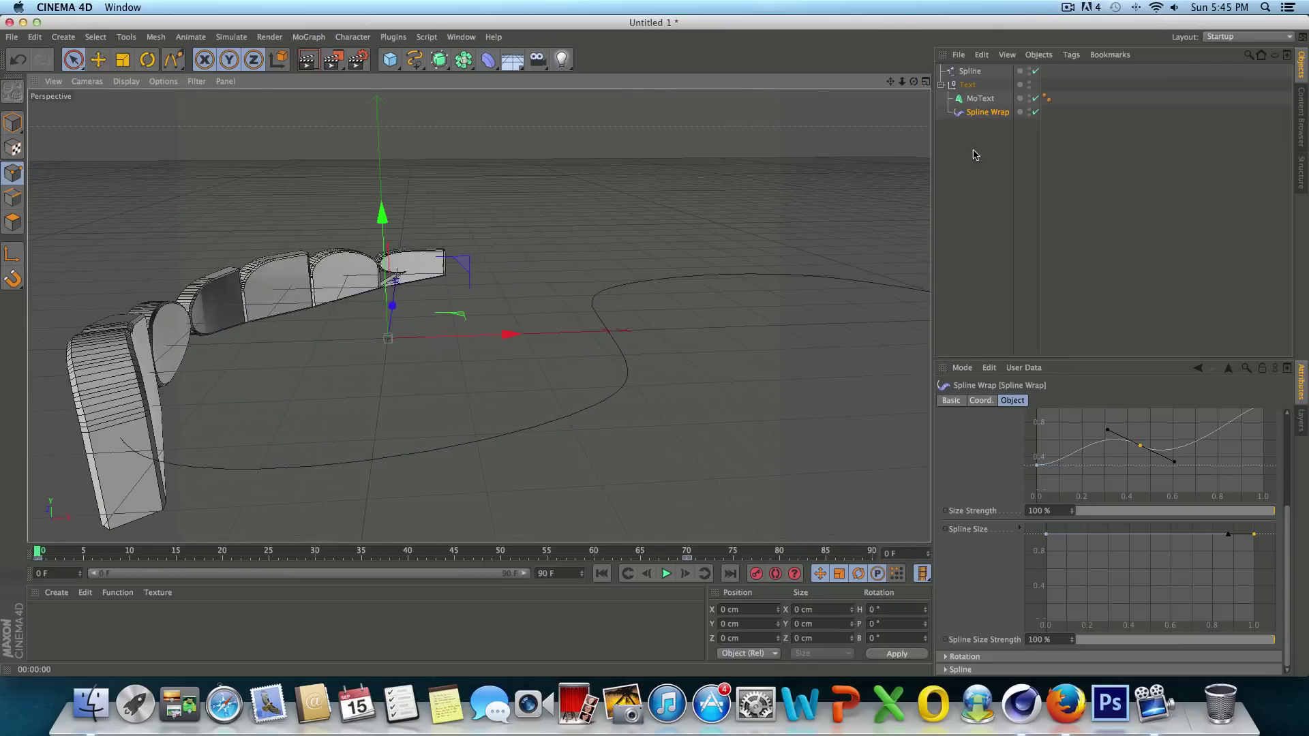
left_click(968, 71)
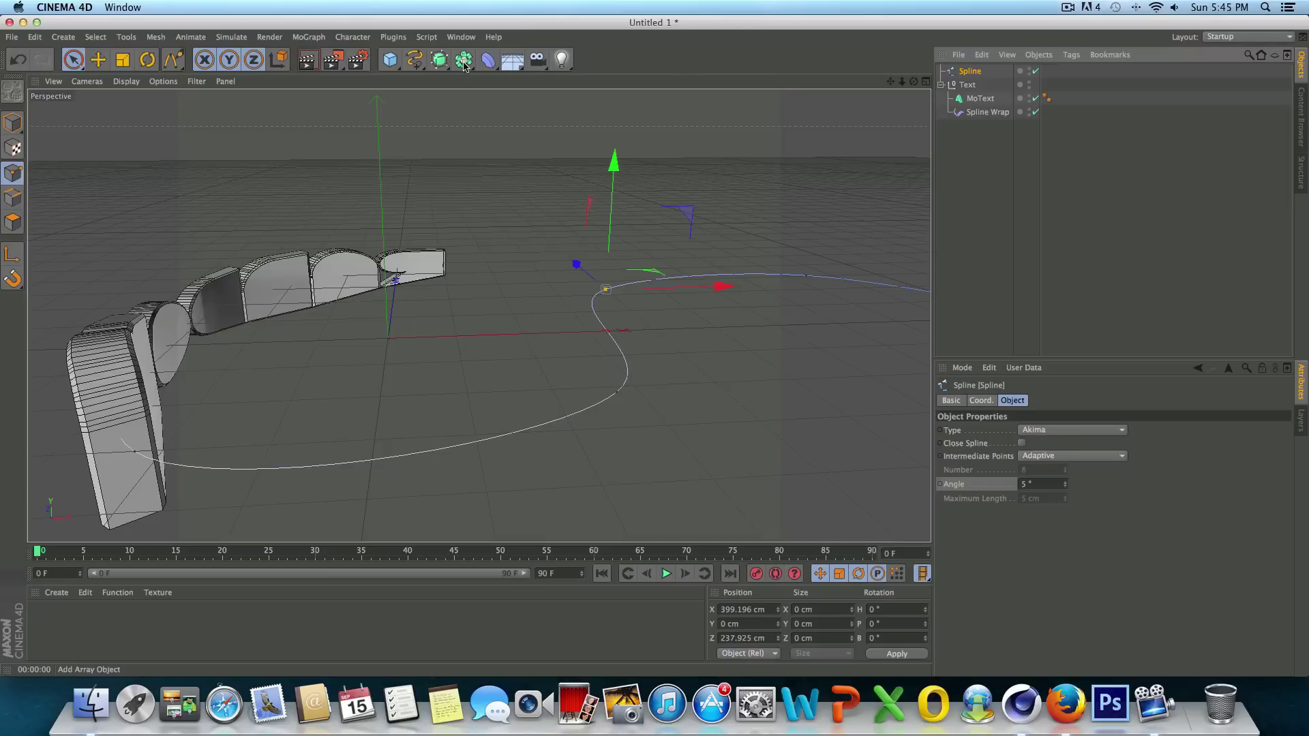
left_click(416, 65)
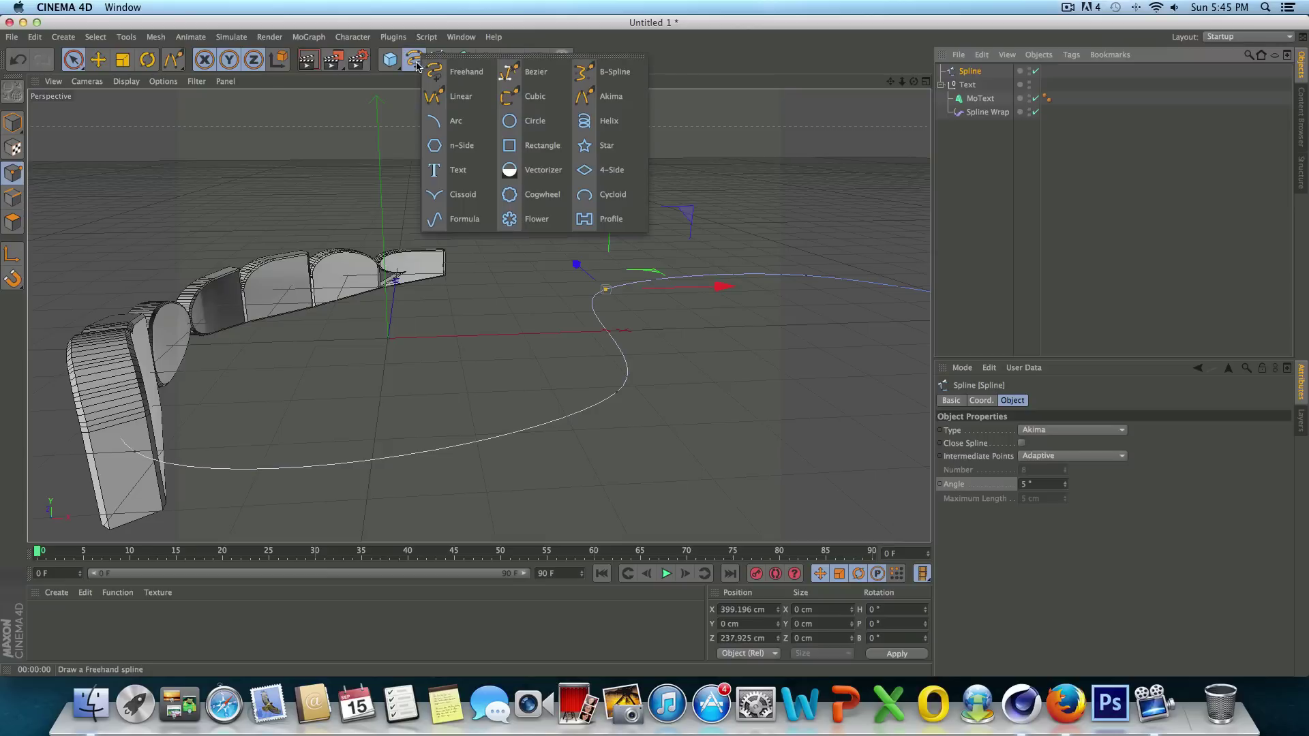
left_click(535, 121)
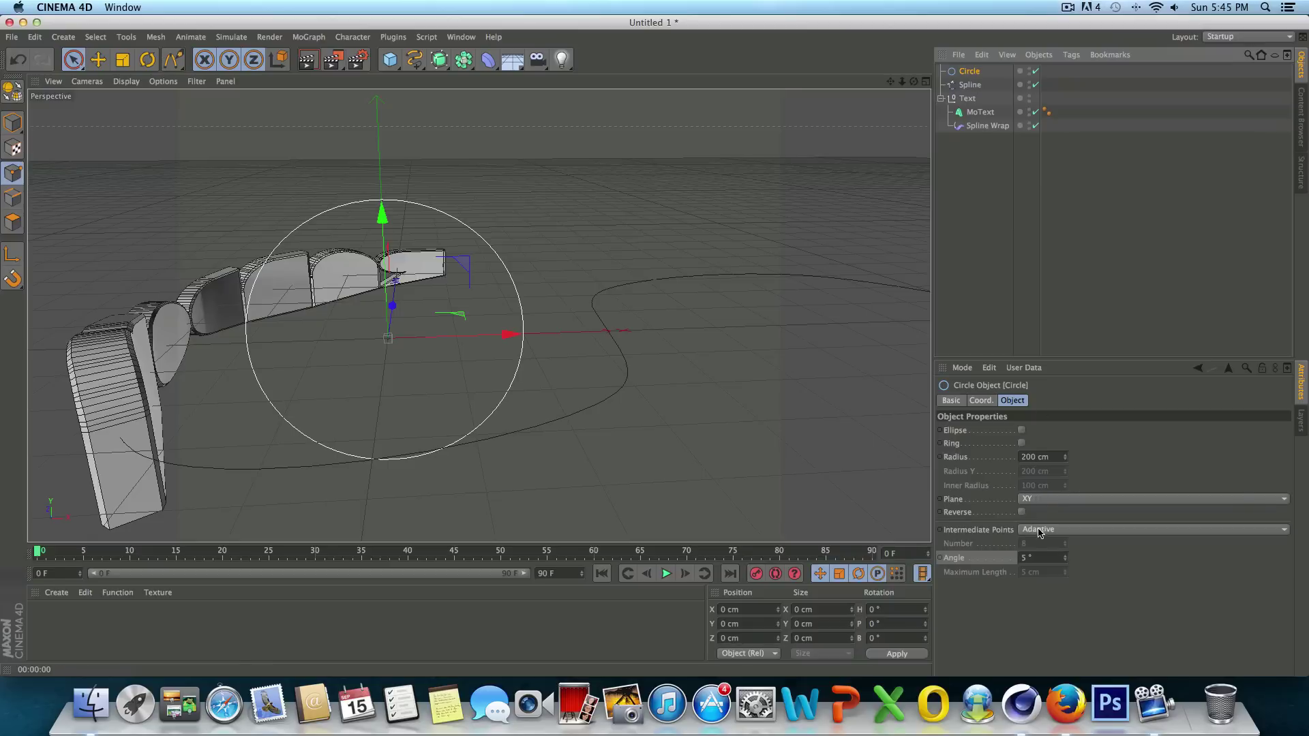
Lay the circle flat in the XZ plane and set its radius to 10 cm.
left_click(1040, 504)
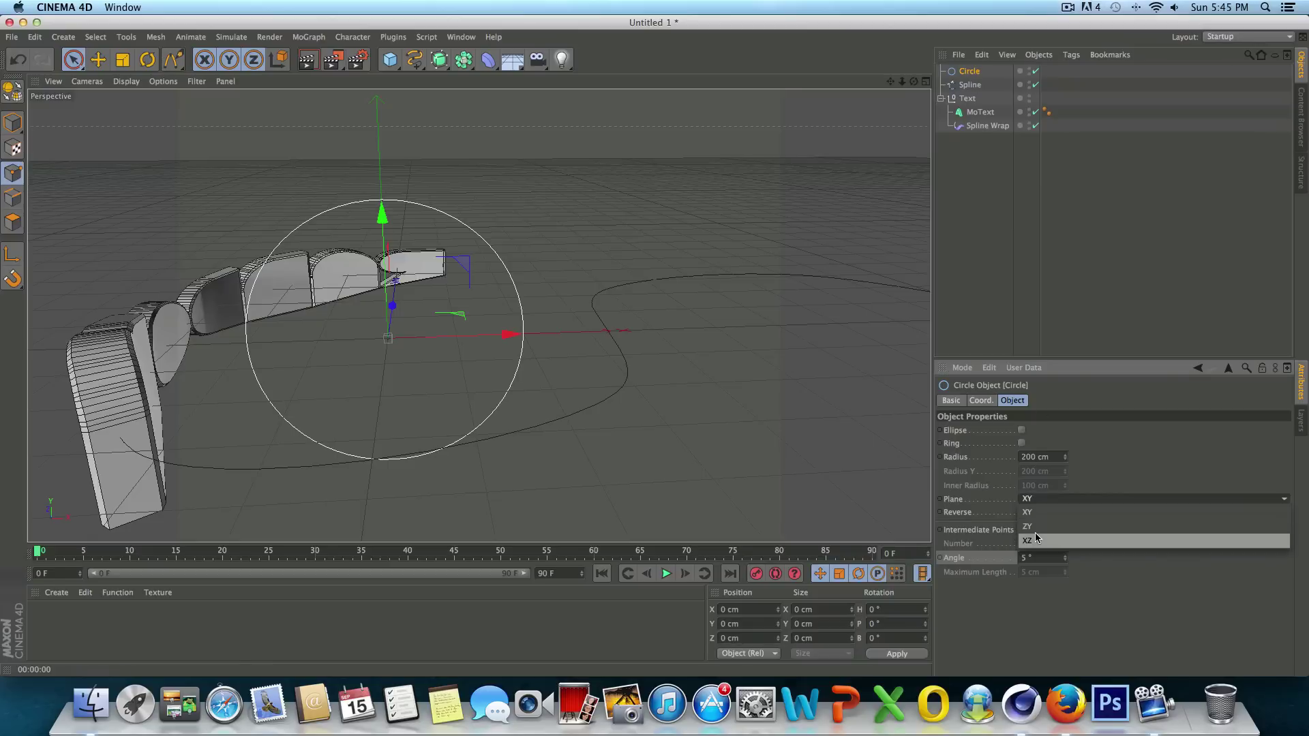
left_click(1037, 526)
left_click(1039, 504)
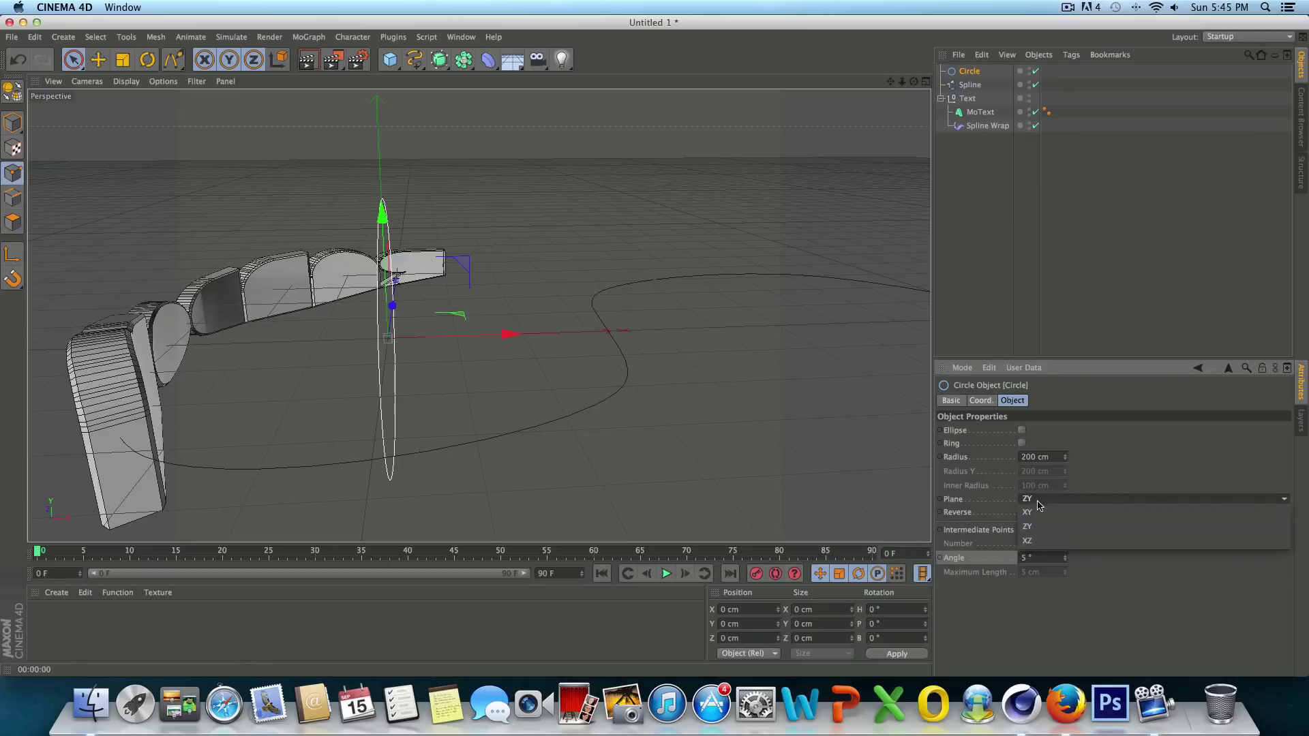
left_click(1041, 551)
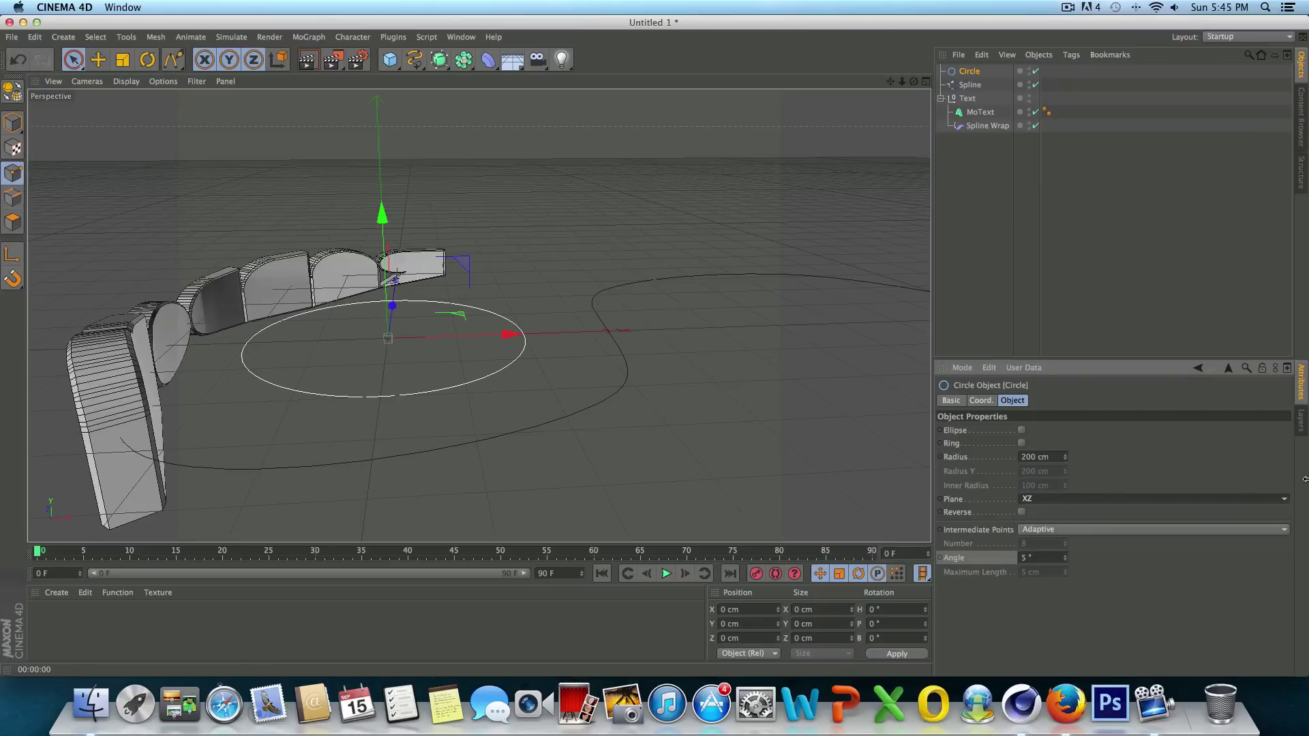
left_click(1064, 460)
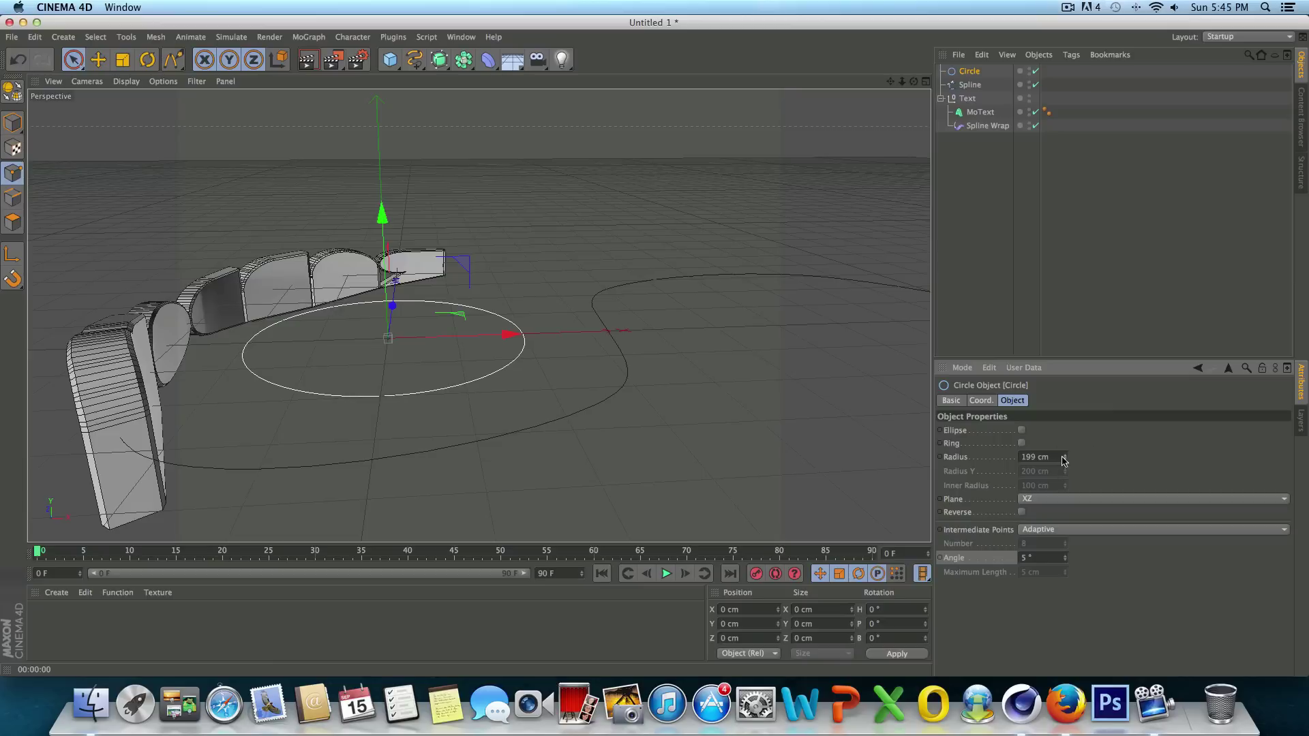
left_click_drag(1067, 460, 972, 460)
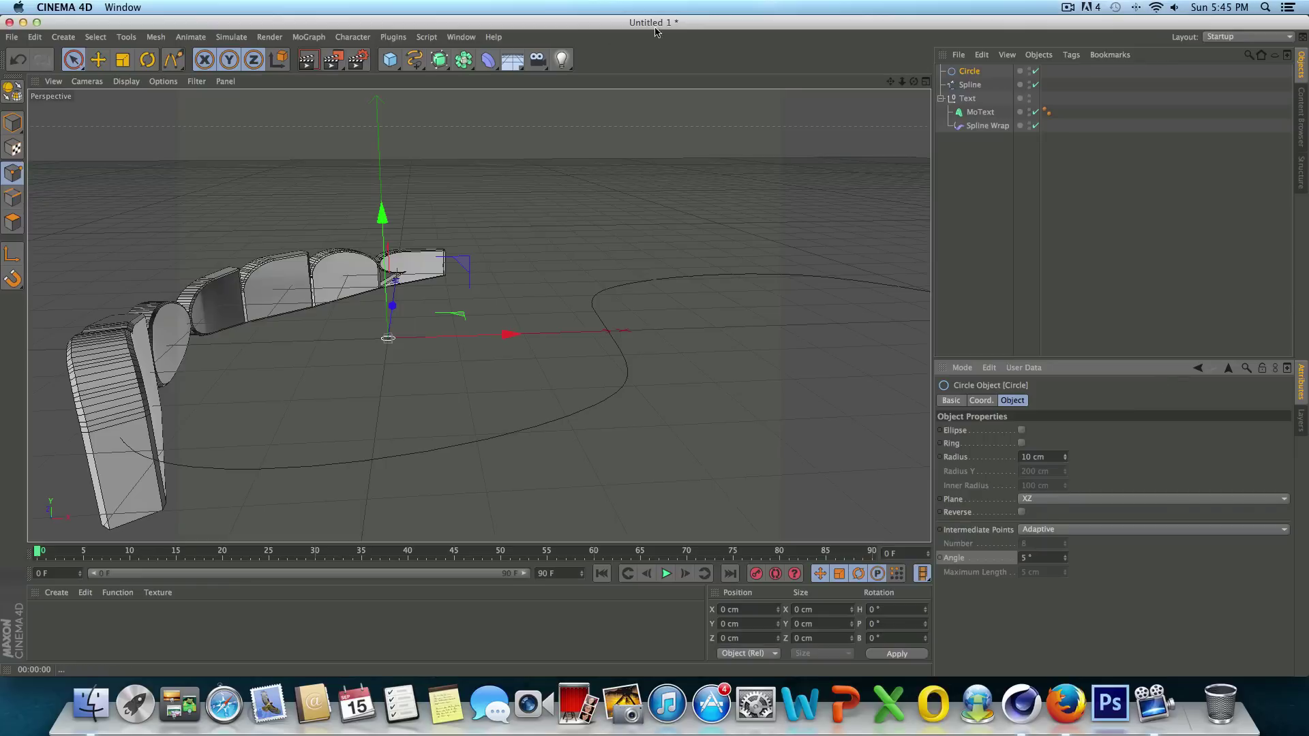
Add a Sweep NURBS and nest the Circle and the Spline inside it, with the Circle above the Spline.
left_click(440, 63)
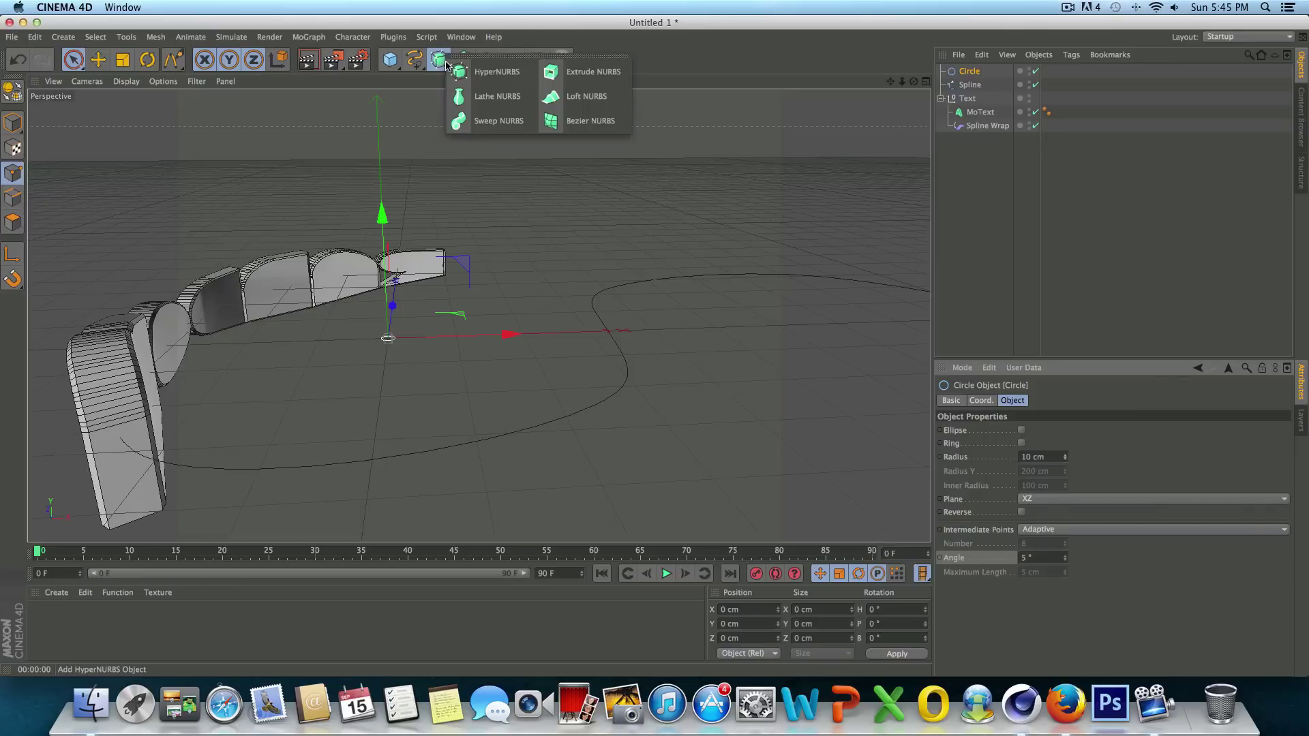
left_click(513, 120)
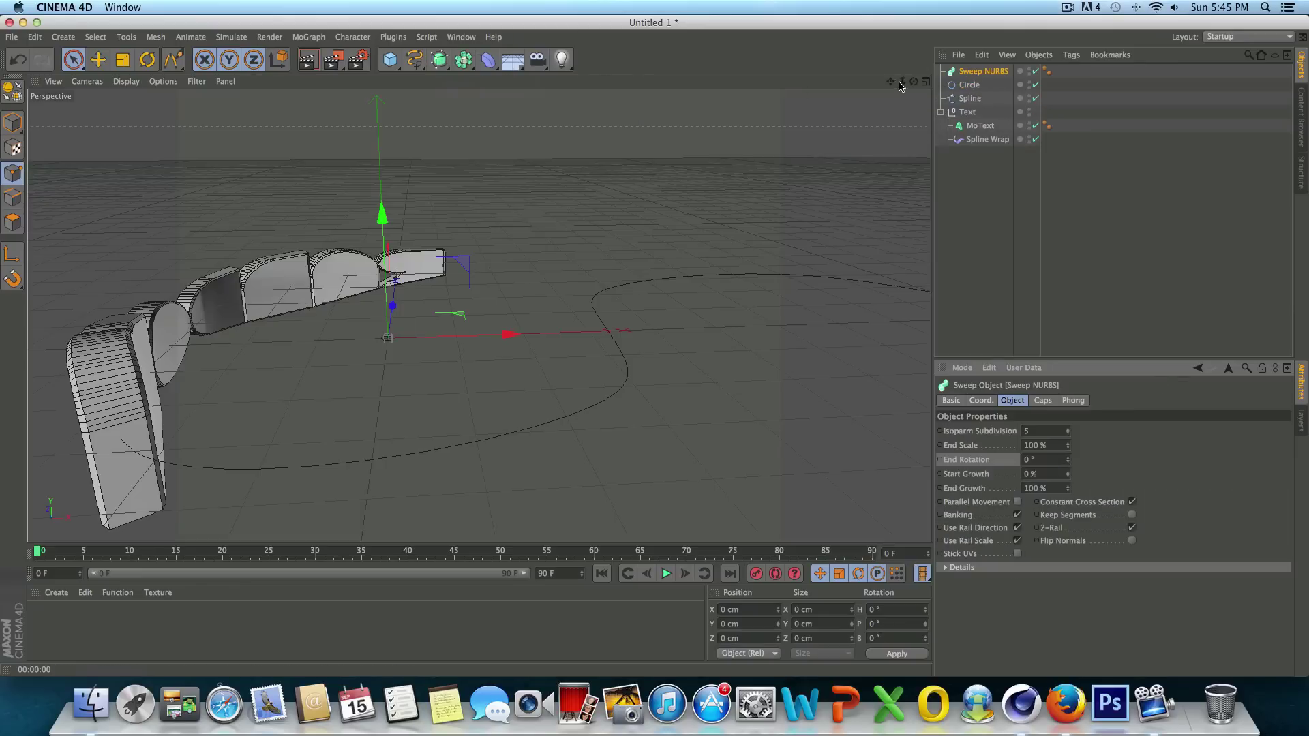
mouse_move(971, 87)
left_mouse_down()
mouse_move(972, 72)
mouse_move(982, 86)
left_mouse_up()
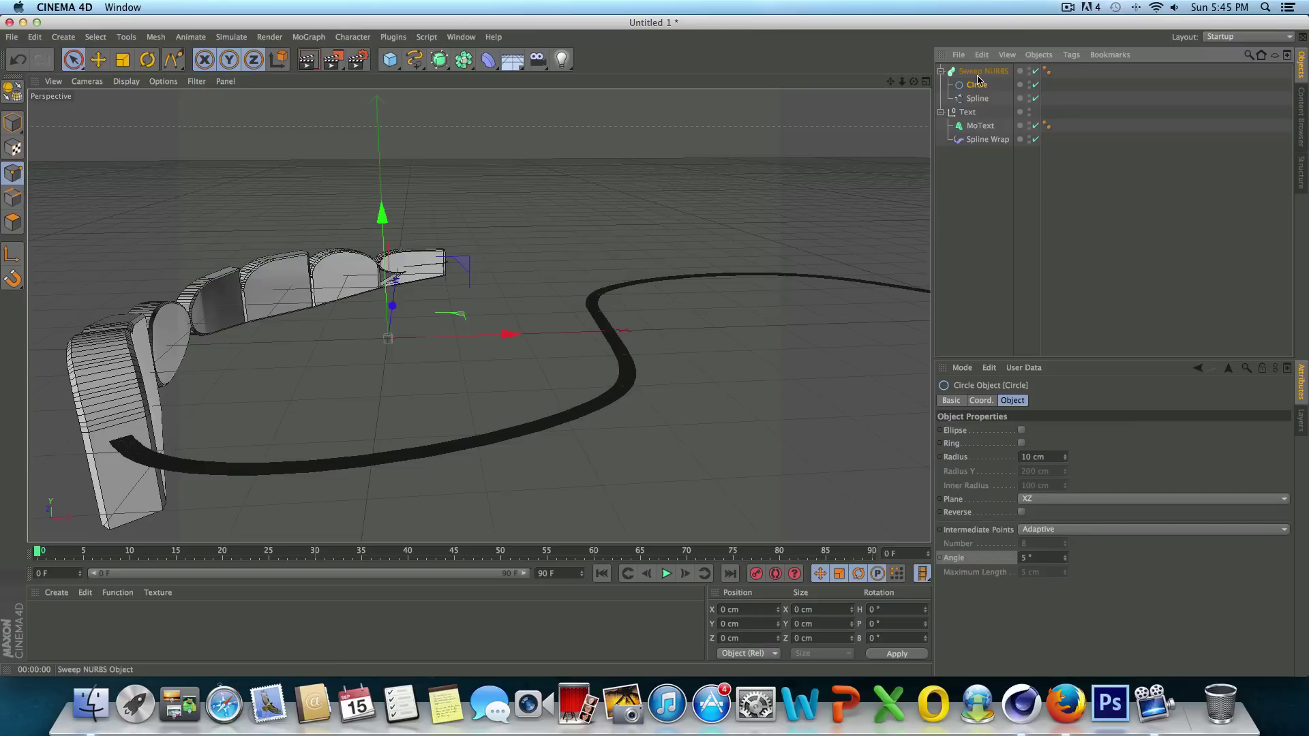
left_click(981, 99)
Set the nested Circle's plane to XY so the sweep forms a round tube.
mouse_move(980, 83)
left_mouse_down()
mouse_move(978, 103)
mouse_move(974, 81)
left_mouse_up()
left_click(1080, 499)
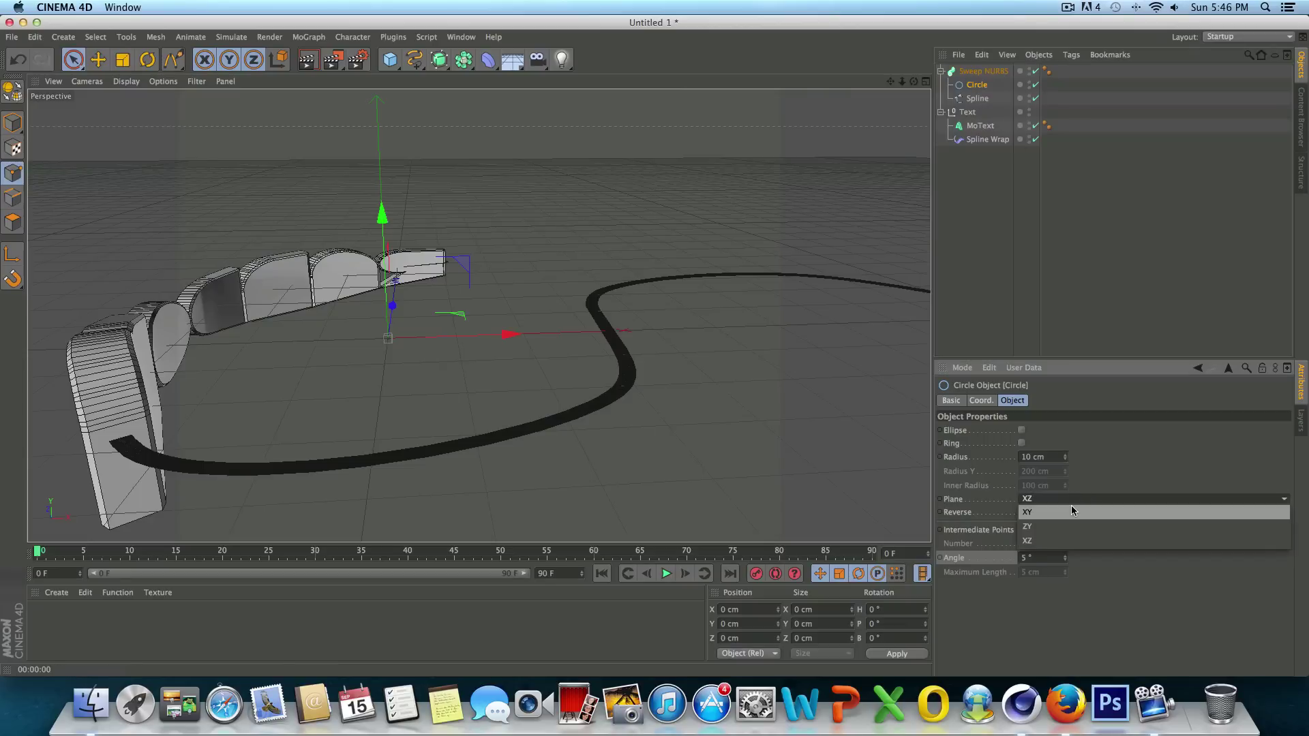
left_click(1073, 512)
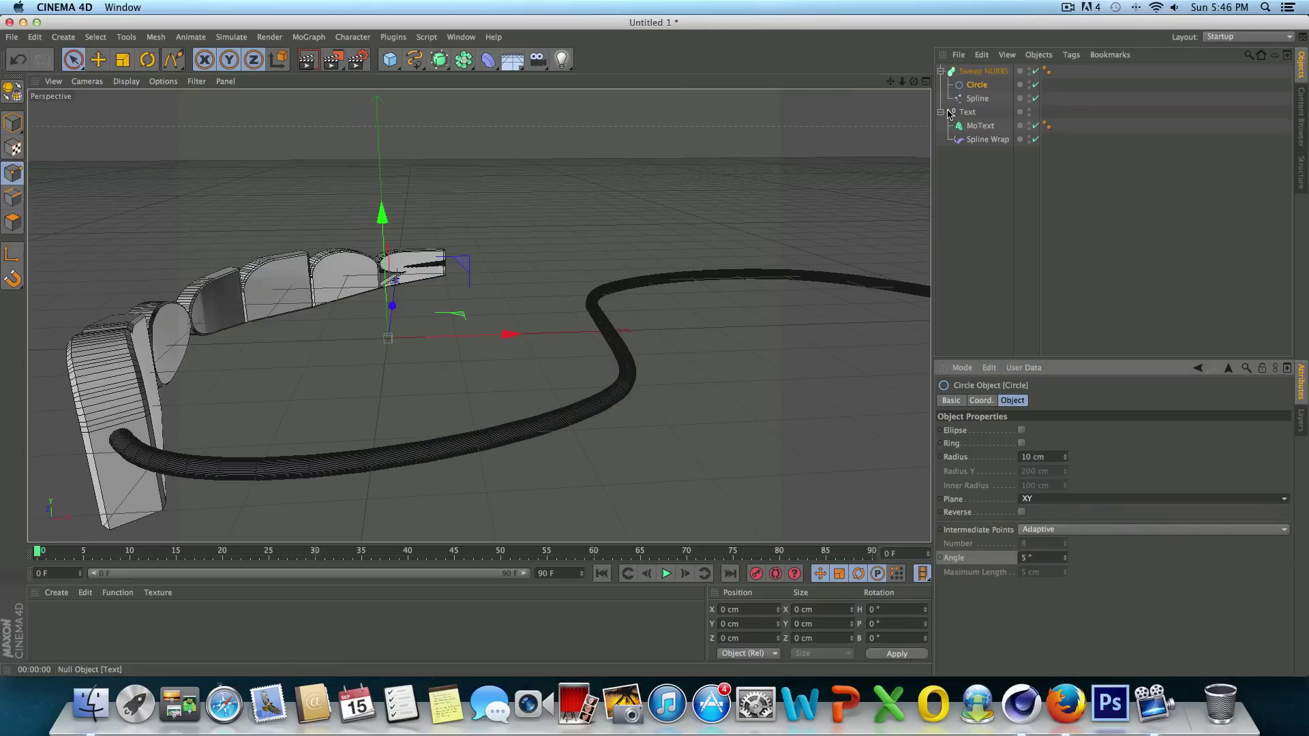
Render the Perspective view from a new angle, close up and from farther away, to preview the swept tube beside the text.
left_click_drag(913, 81, 741, 99)
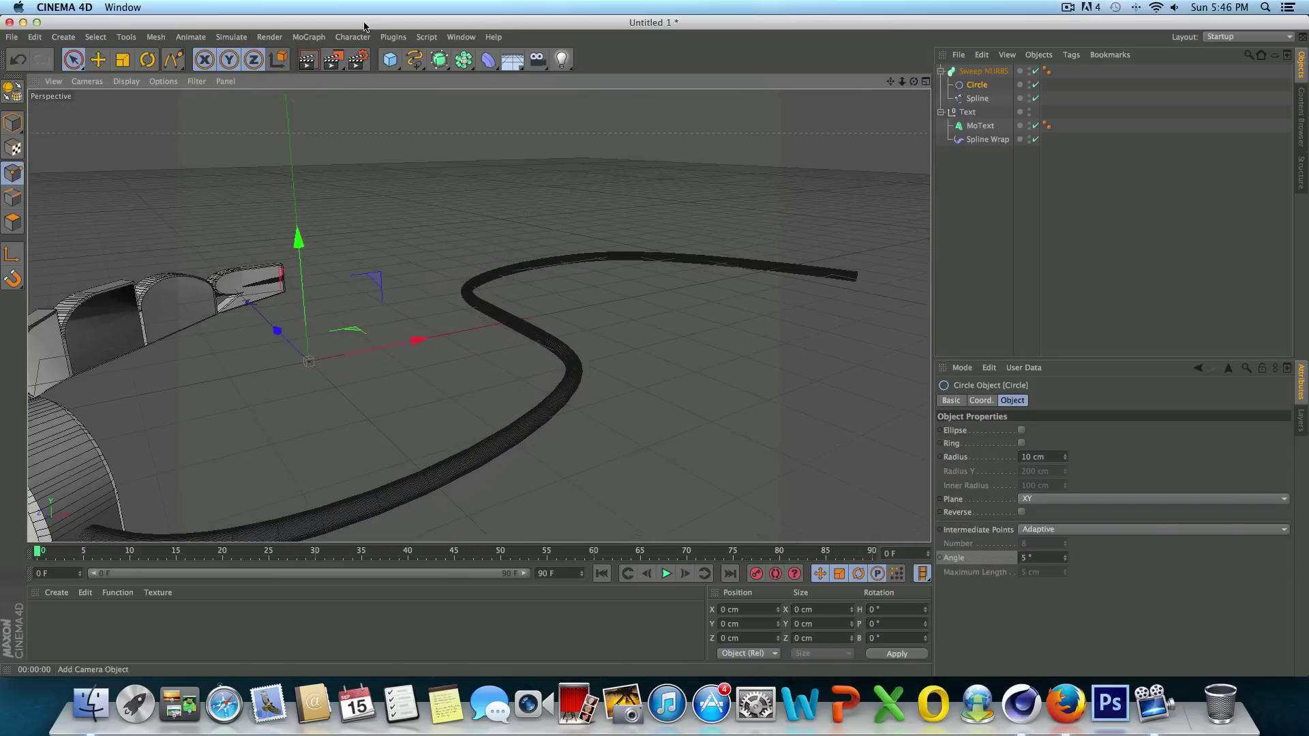
left_click(315, 64)
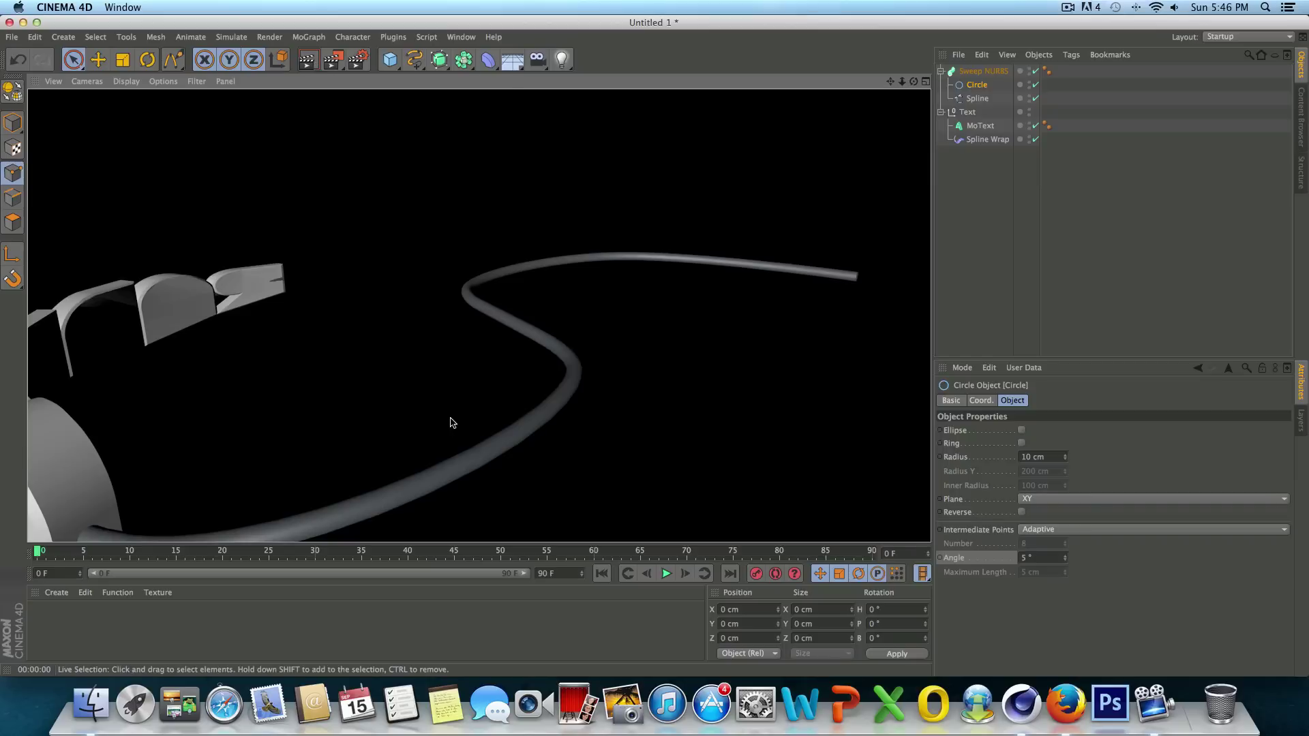
scroll(384, 458, "down", 5)
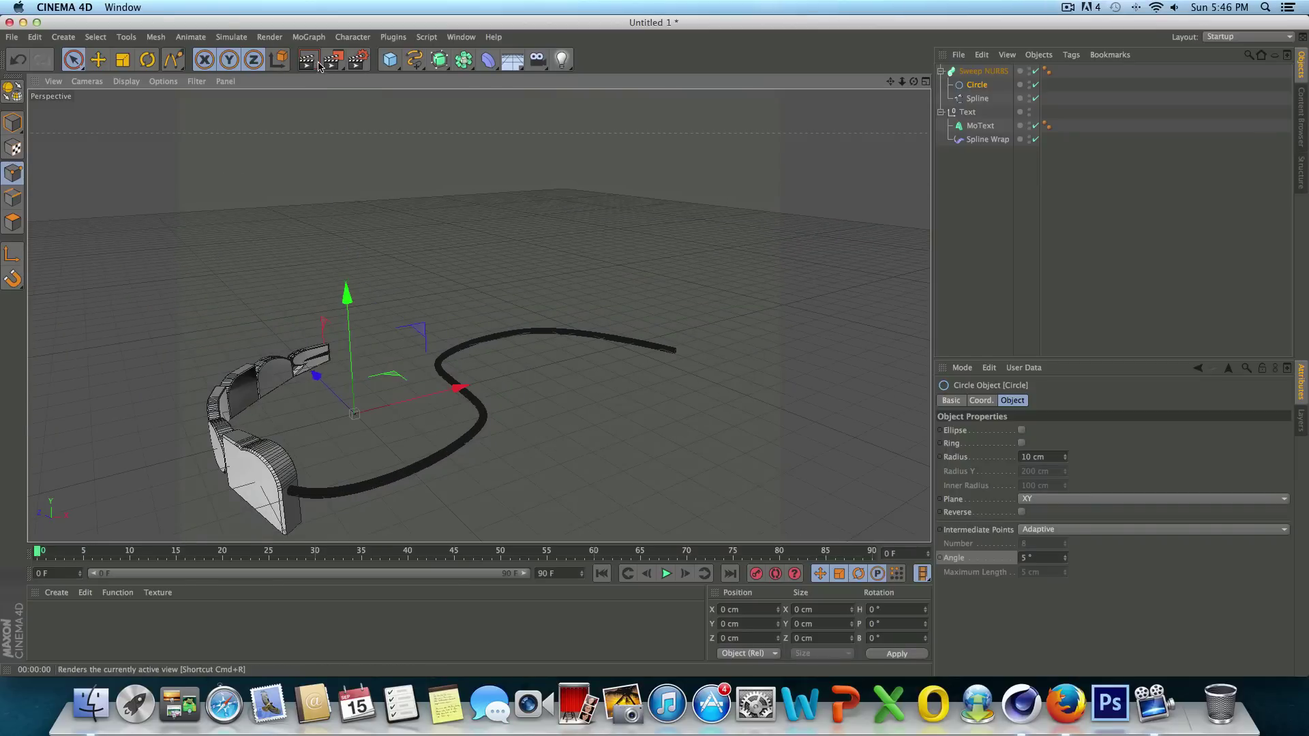
key("ctrl+r")
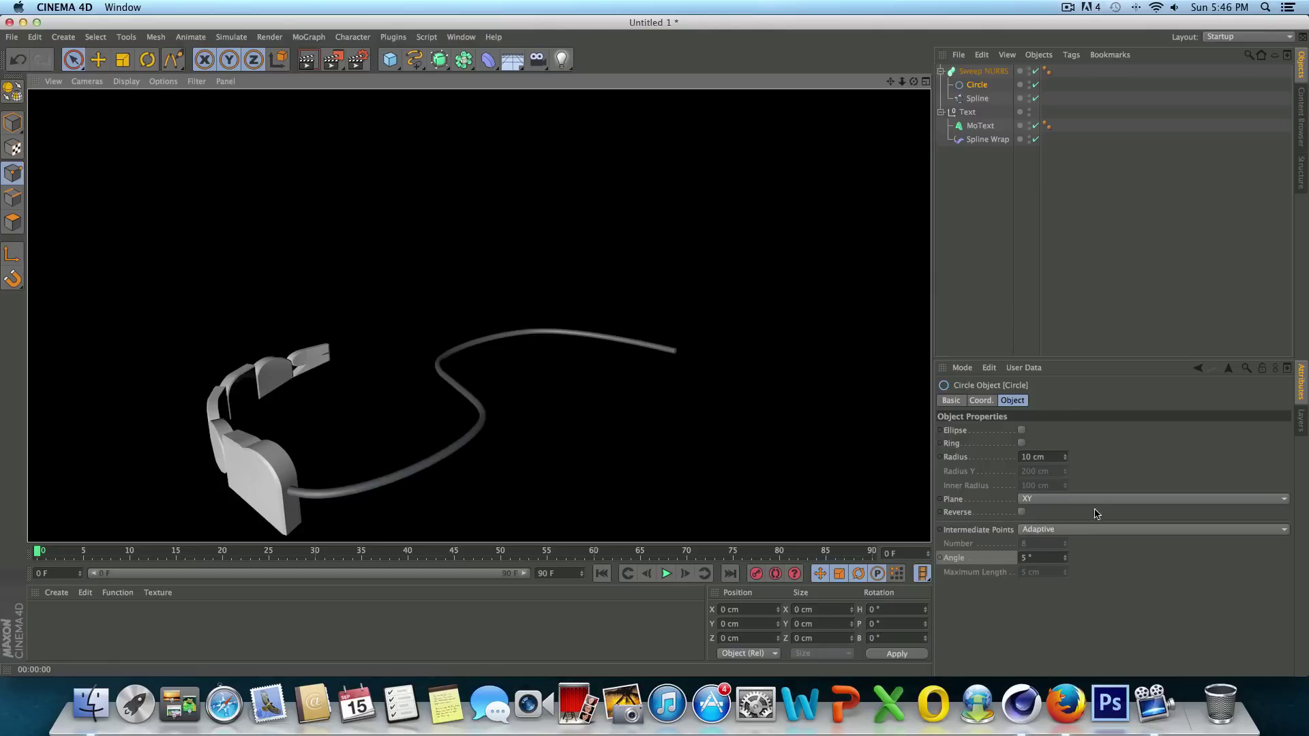
Set the Sweep NURBS End Growth to 32 % and keyframe it at frame 0.
left_click(978, 72)
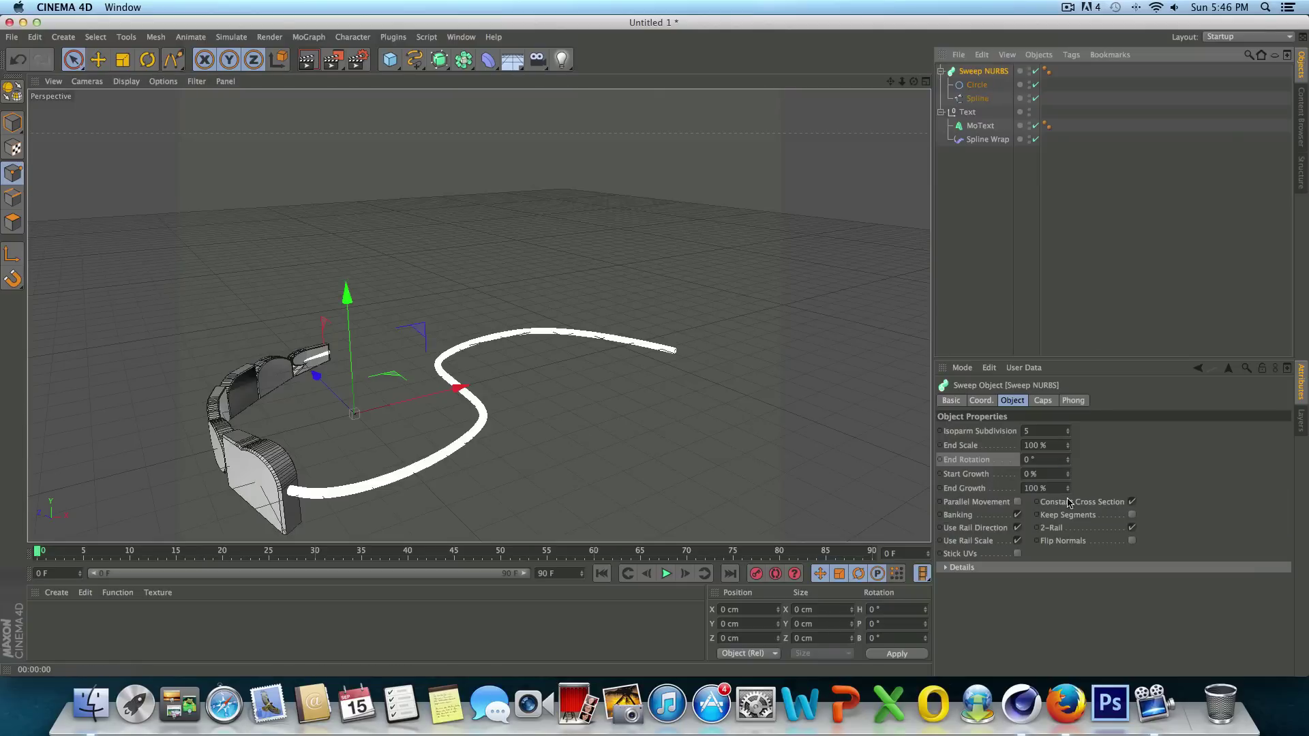
left_click_drag(1069, 462, 1069, 477)
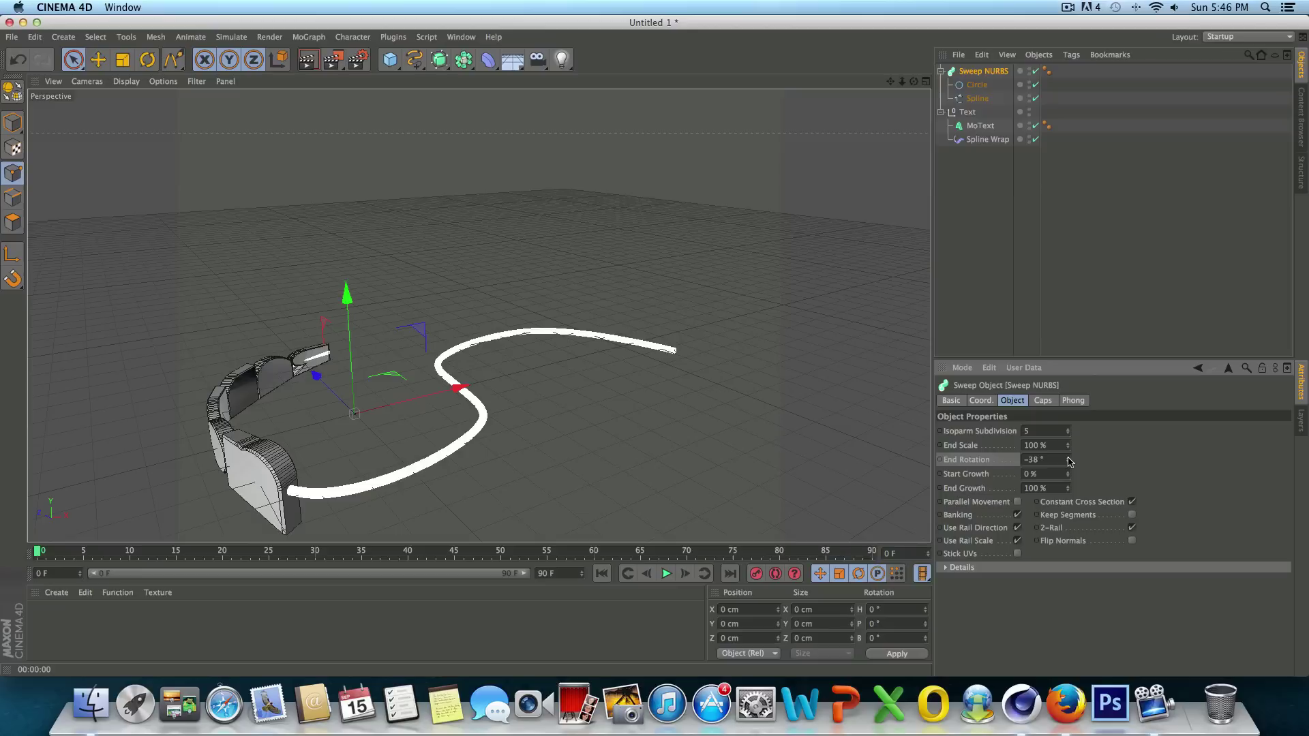
key("super+z")
mouse_move(1068, 488)
left_mouse_down()
mouse_move(1068, 538)
mouse_move(1069, 492)
left_mouse_up()
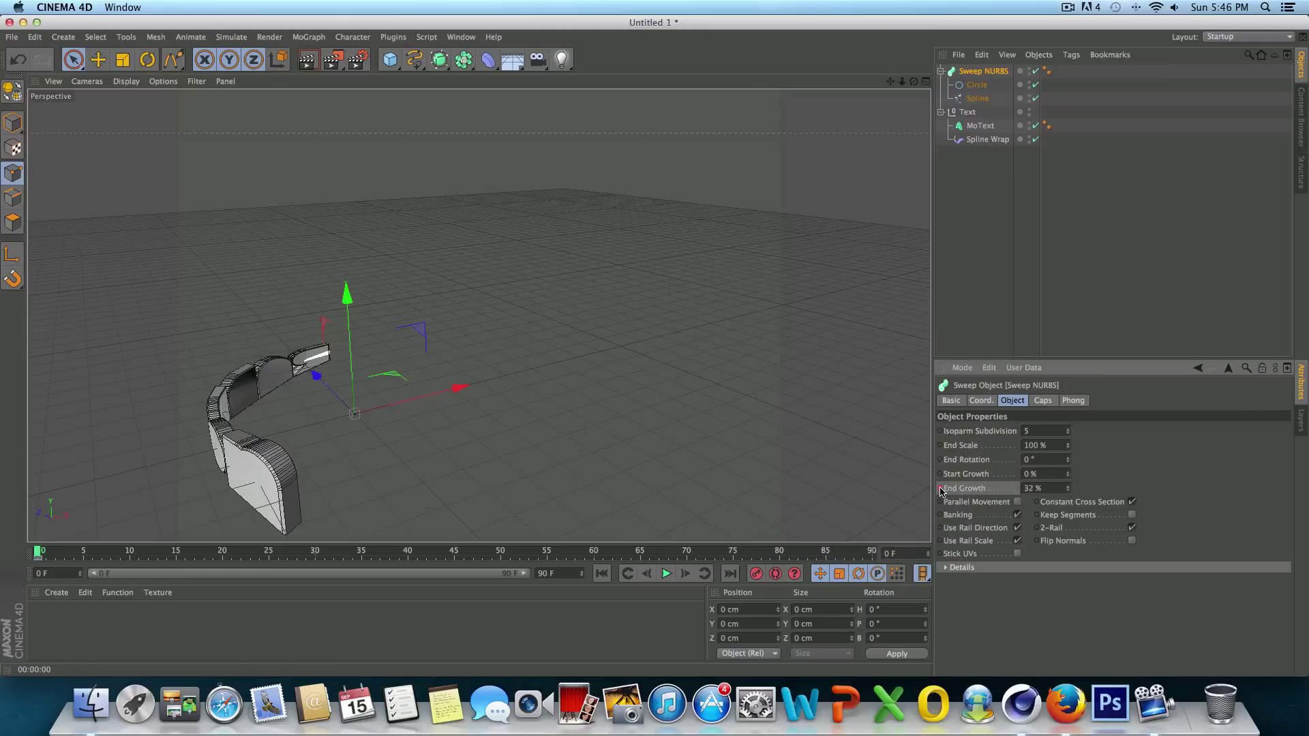
left_click(939, 488, "ctrl")
Set the End Growth to 100 % at frame 60 and keyframe it.
left_click(594, 552)
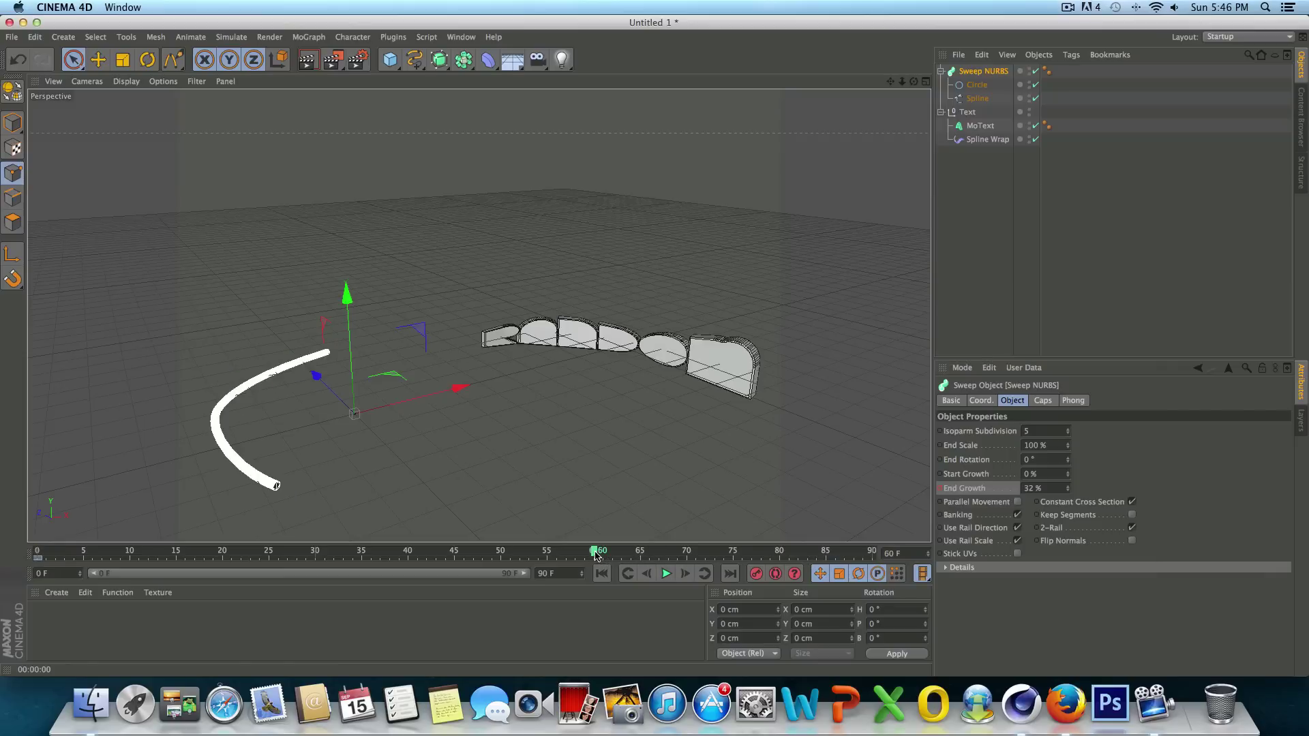
left_click_drag(1063, 488, 1063, 450)
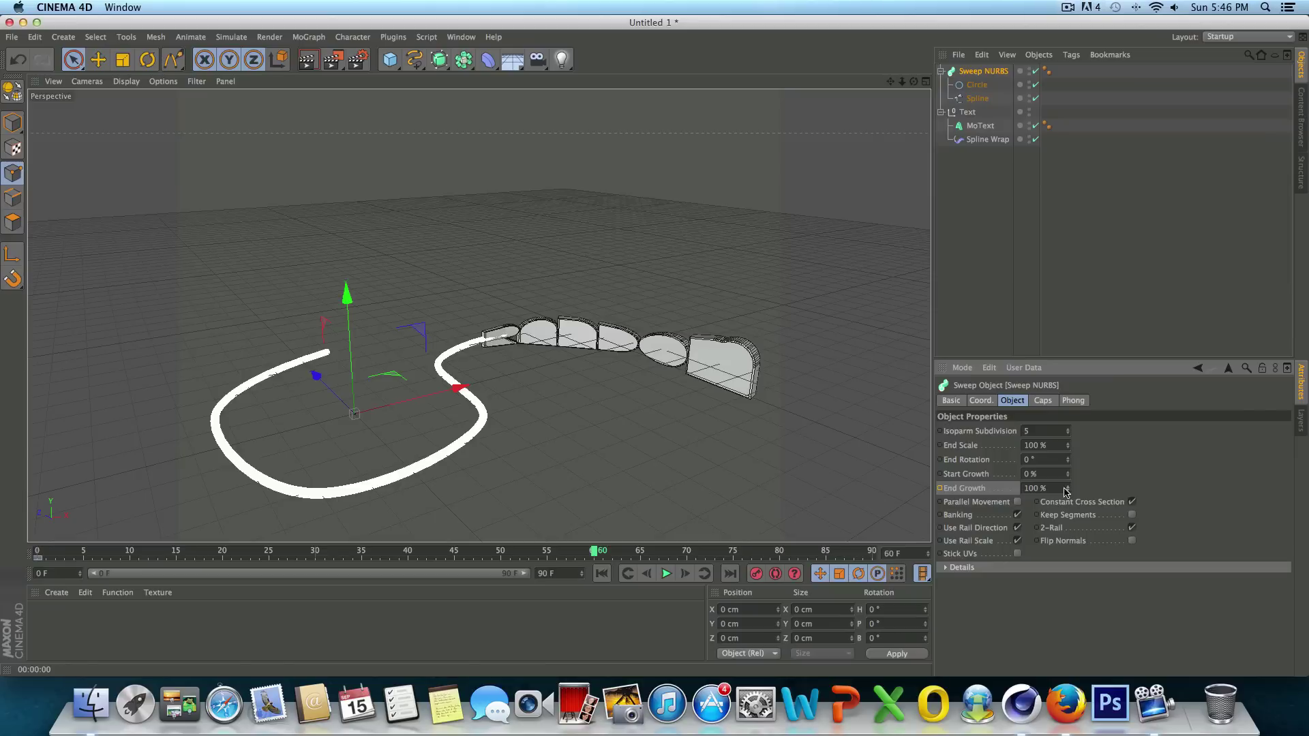
left_click(941, 488, "ctrl")
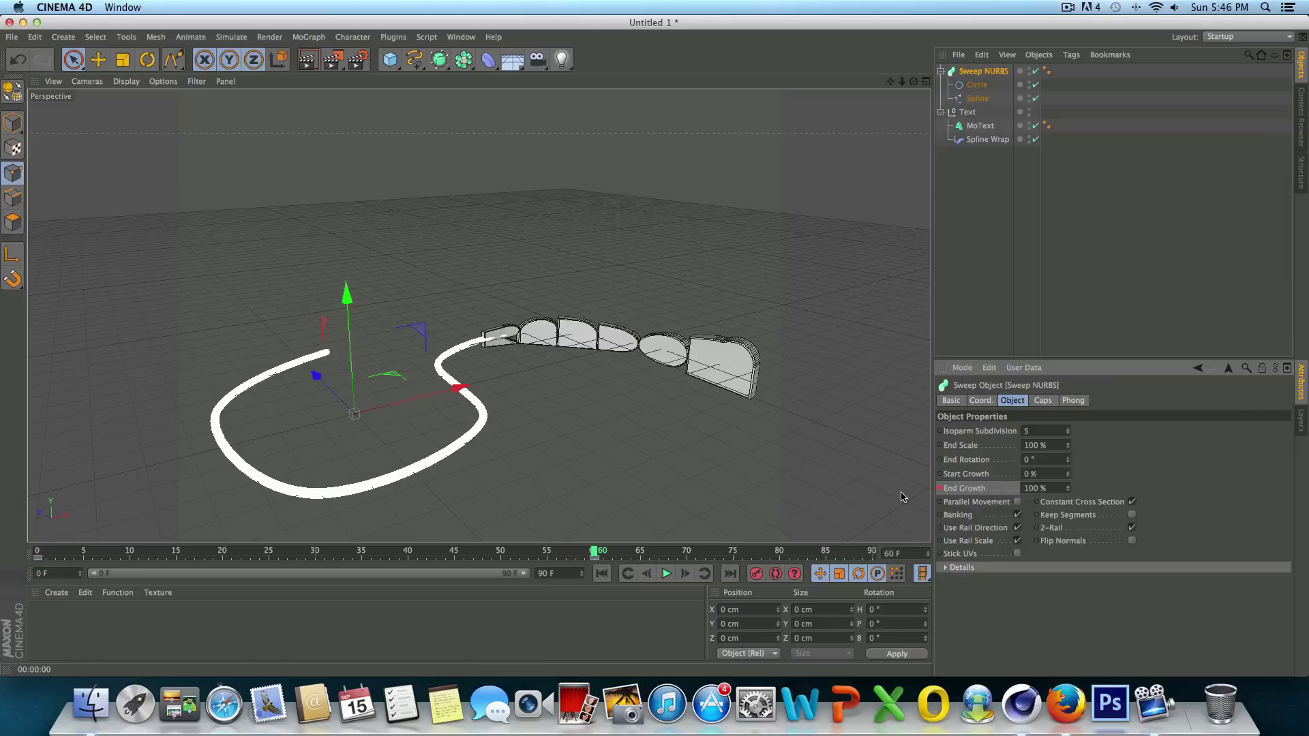
Play the animation from the start, and render frame 55 to check how the tube follows the text.
left_click(601, 573)
left_click(660, 580)
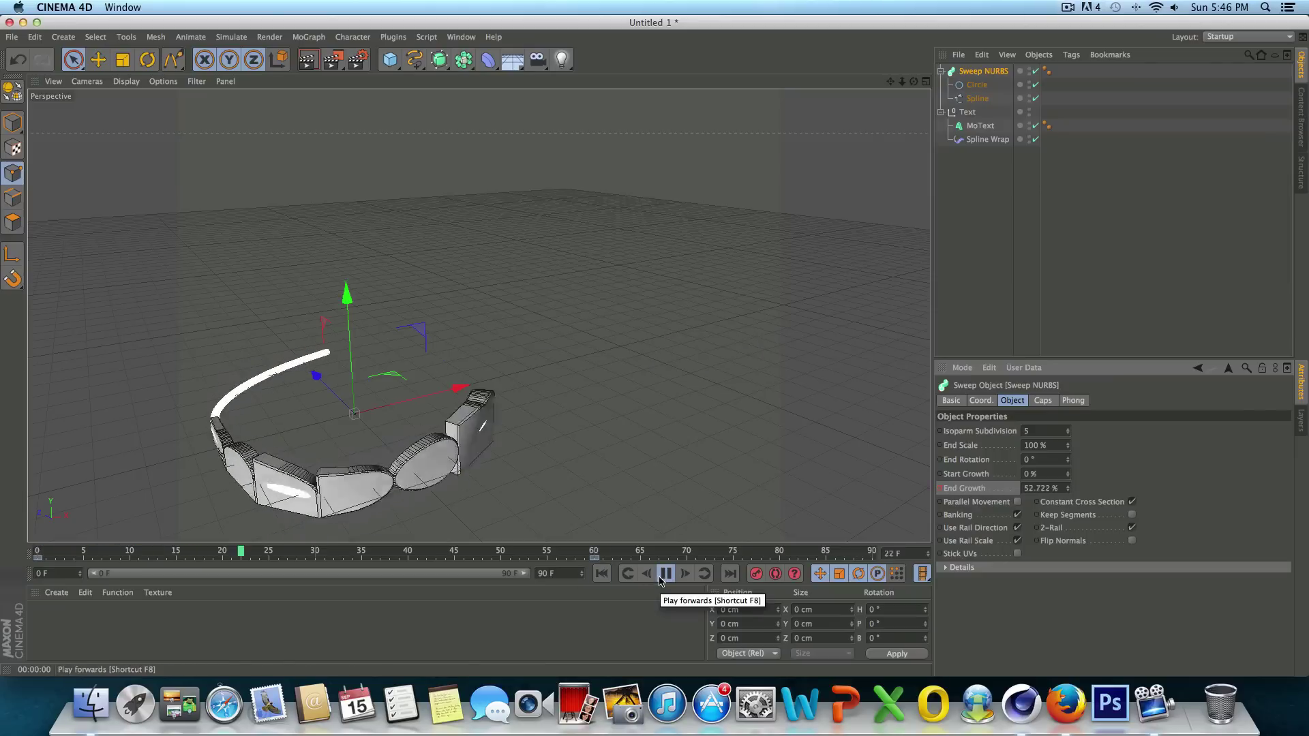
left_click(661, 576)
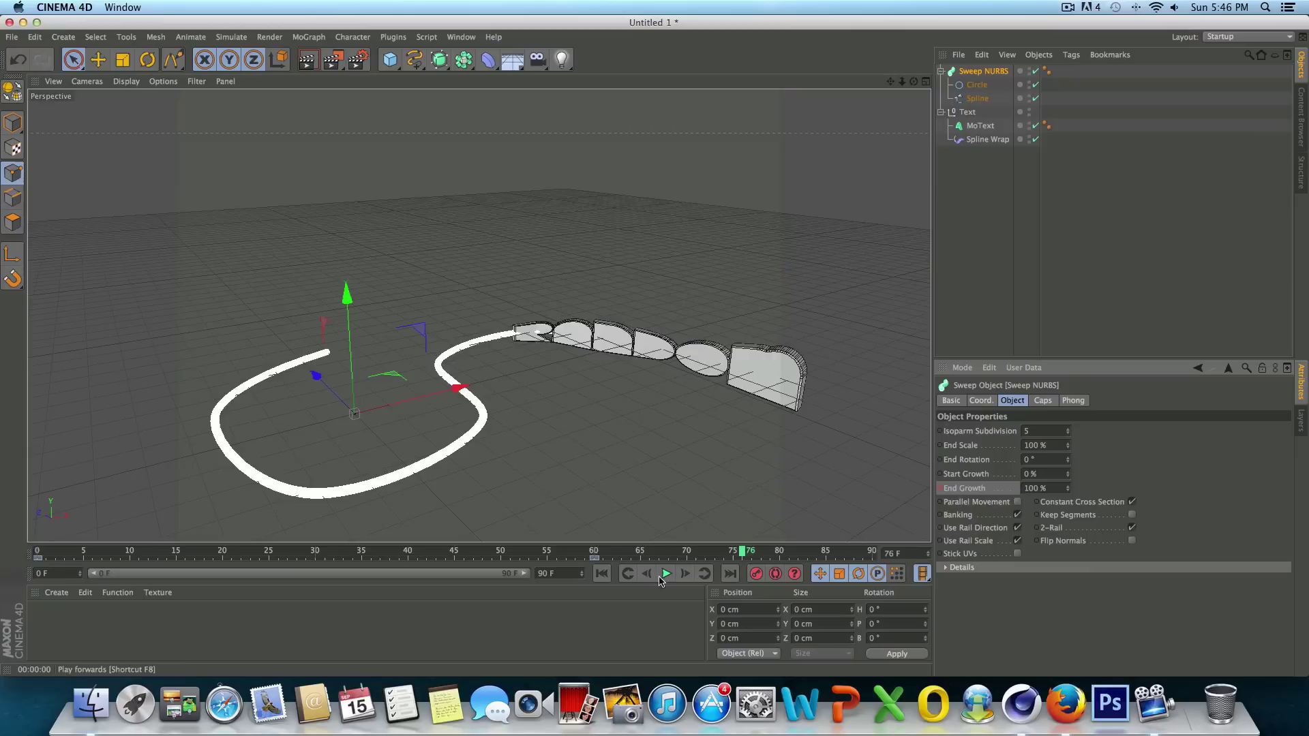
left_click_drag(741, 553, 544, 511)
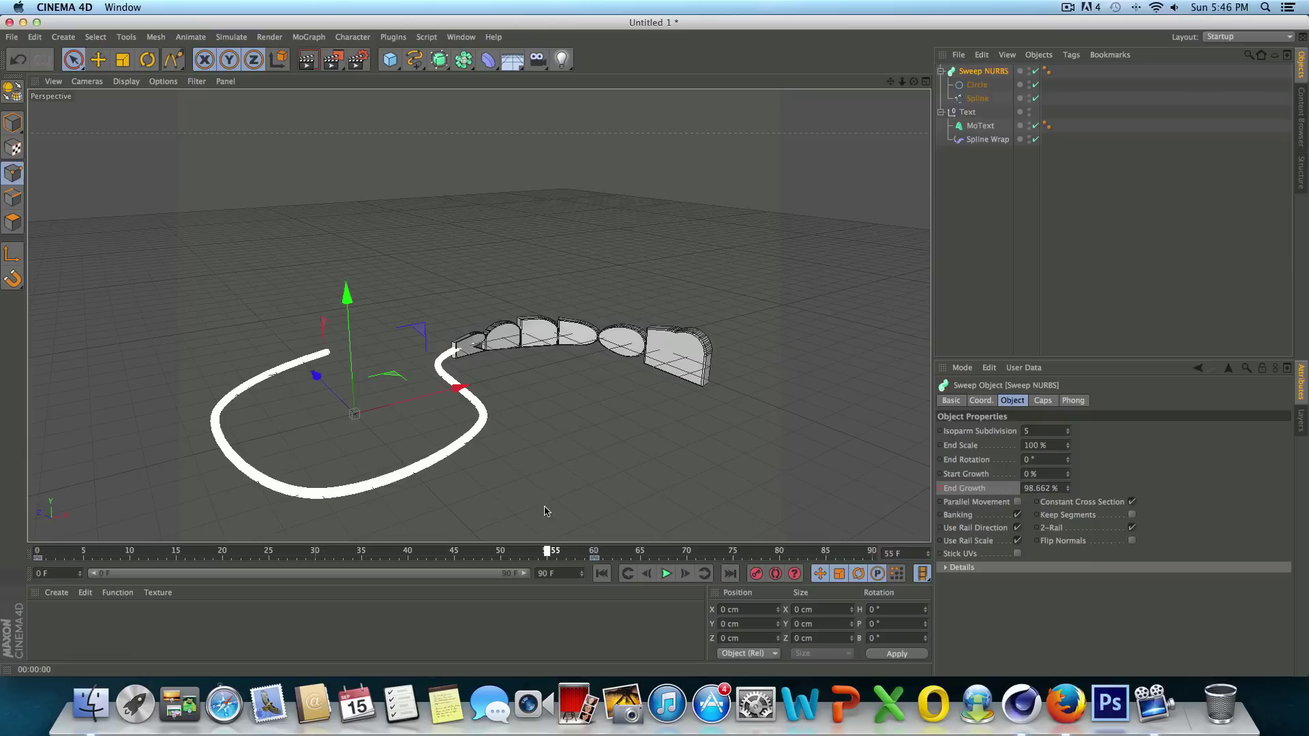
left_click(308, 59)
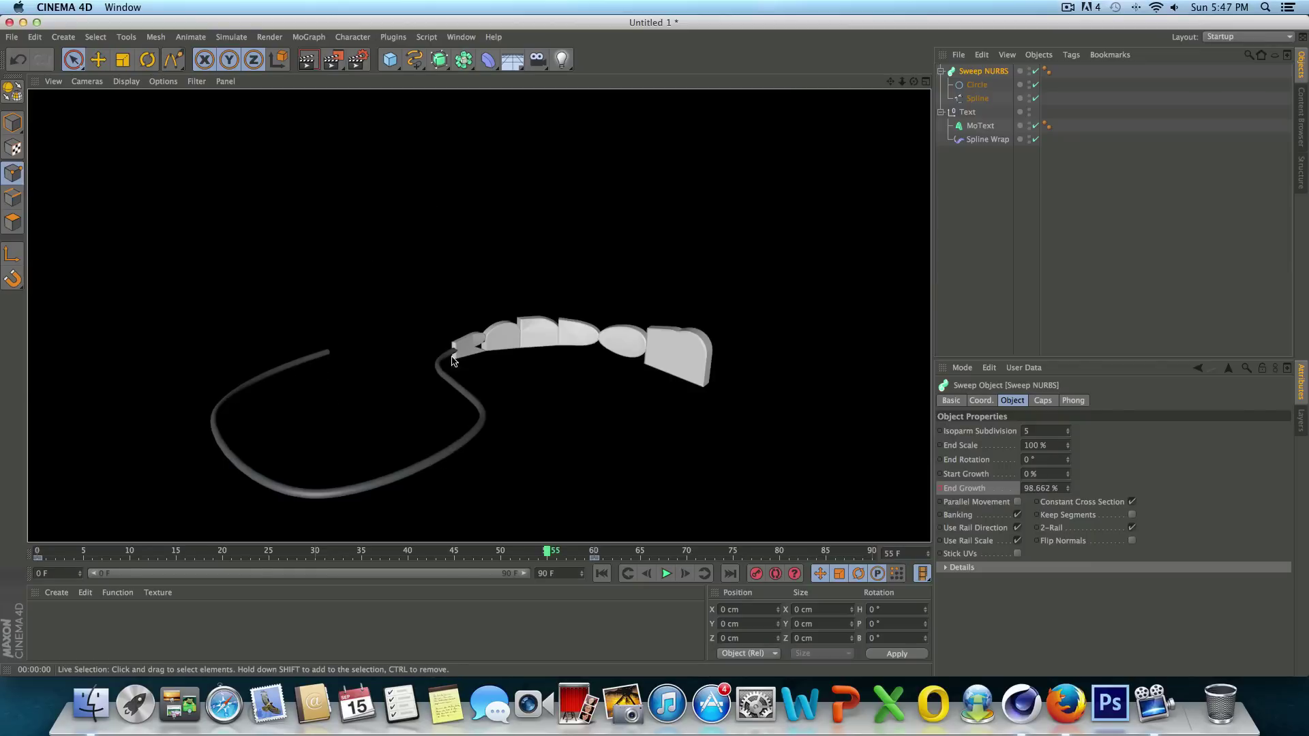
Keyframe the Sweep NURBS Start Growth at 0 % on frame 25.
left_click_drag(546, 550, 484, 551)
mouse_move(1070, 476)
left_mouse_down()
mouse_move(1070, 439)
mouse_move(1070, 475)
left_mouse_up()
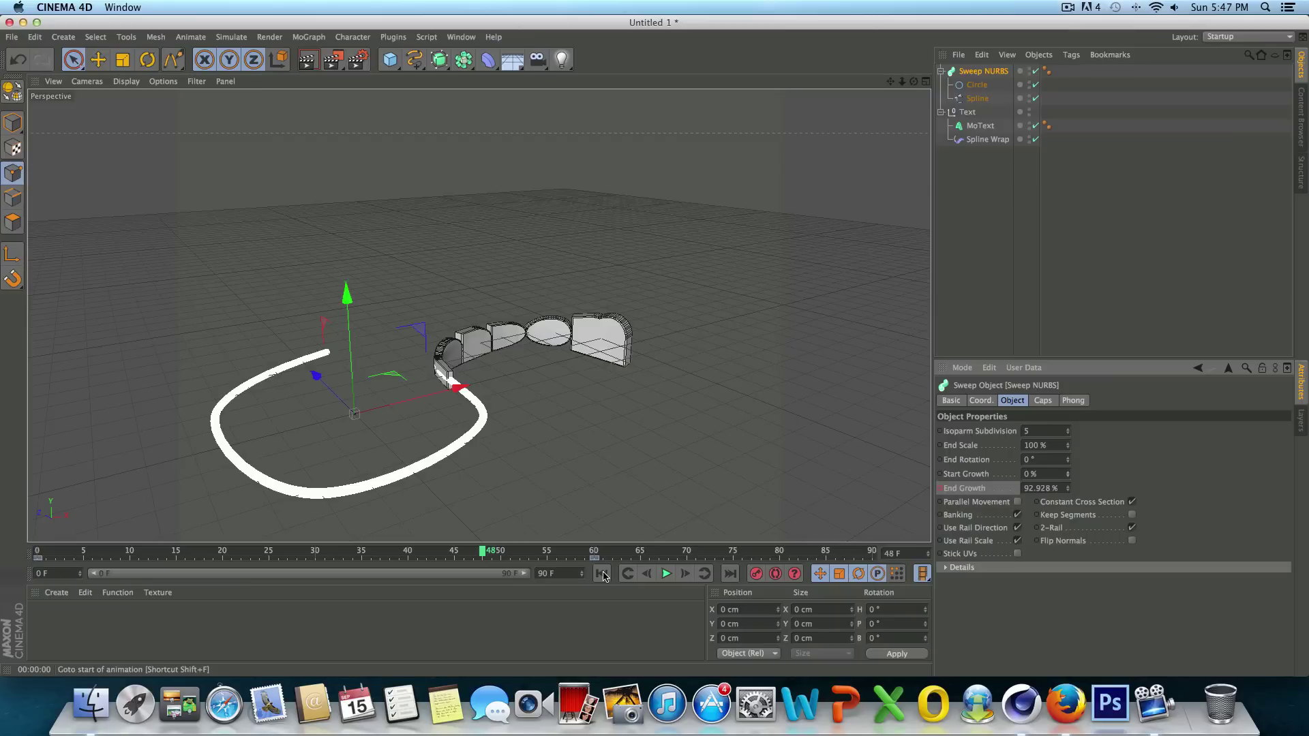
left_click_drag(475, 553, 347, 563)
mouse_move(258, 568)
left_mouse_down()
mouse_move(227, 569)
mouse_move(268, 571)
left_mouse_up()
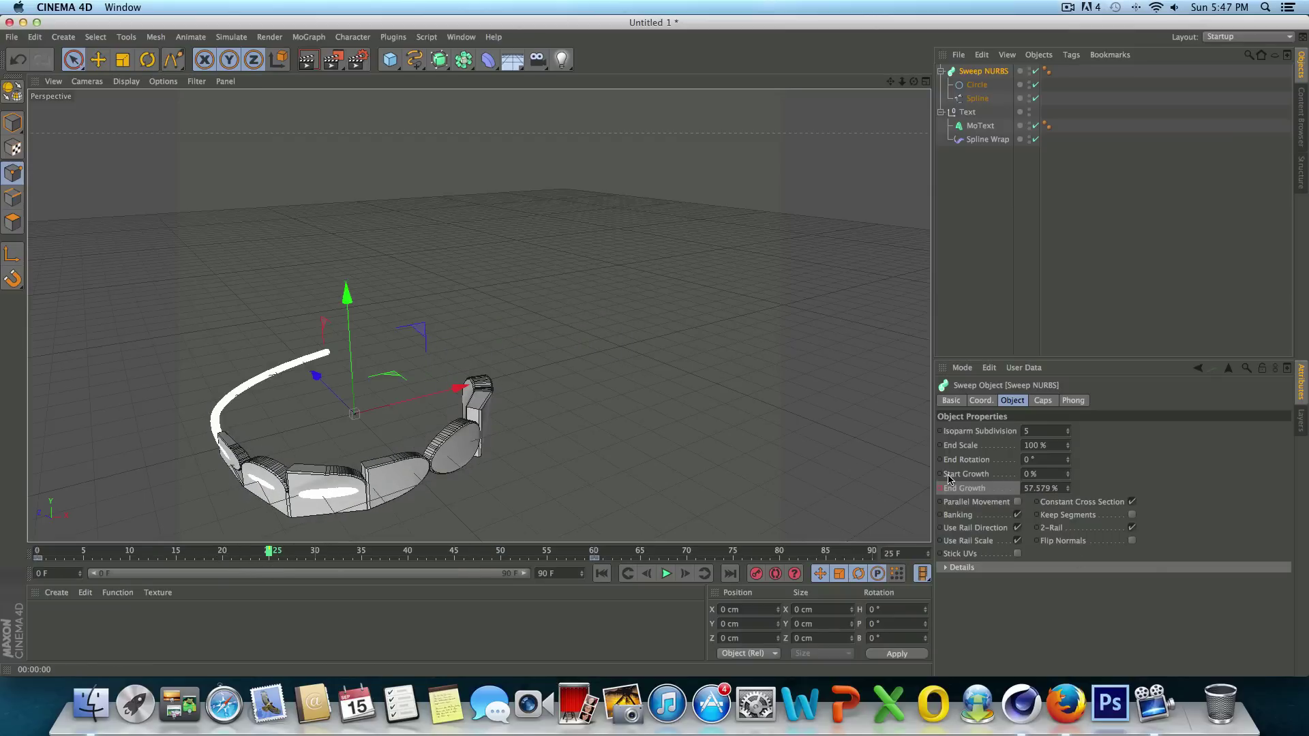
key("space")
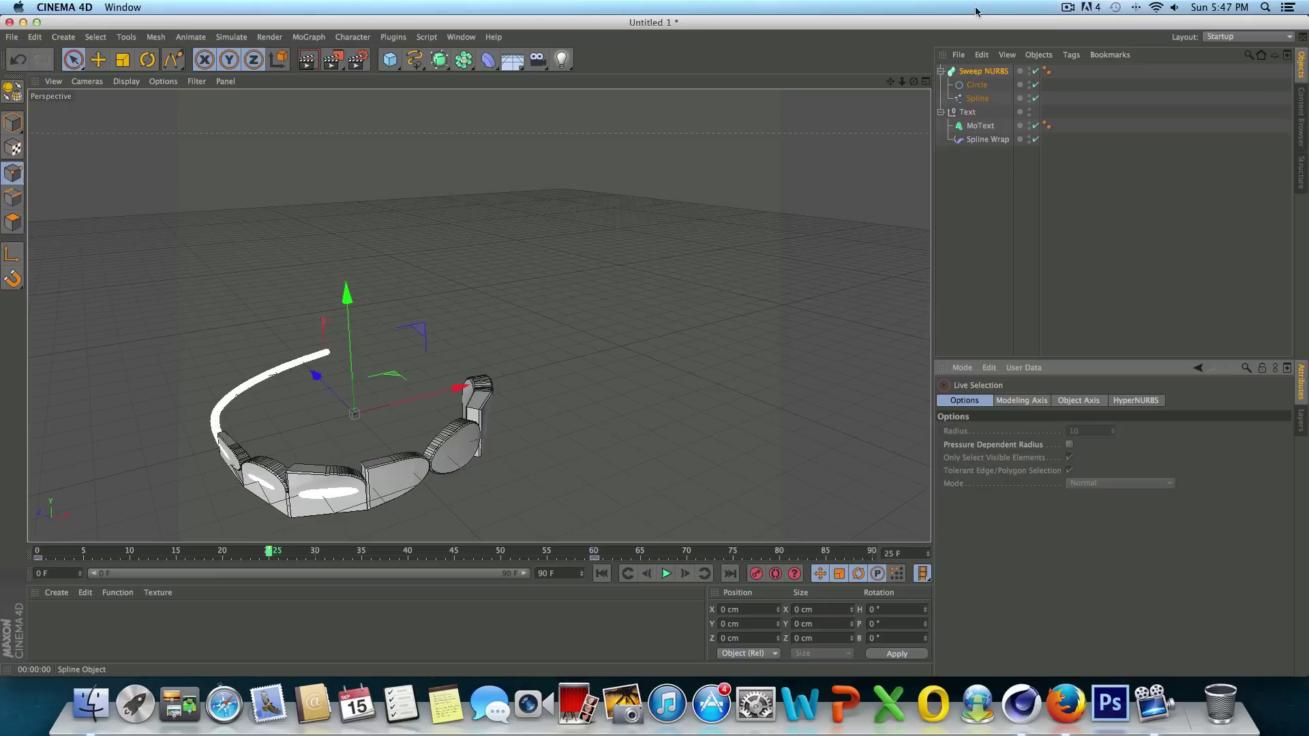
left_click(981, 72)
key("space")
left_click(981, 71)
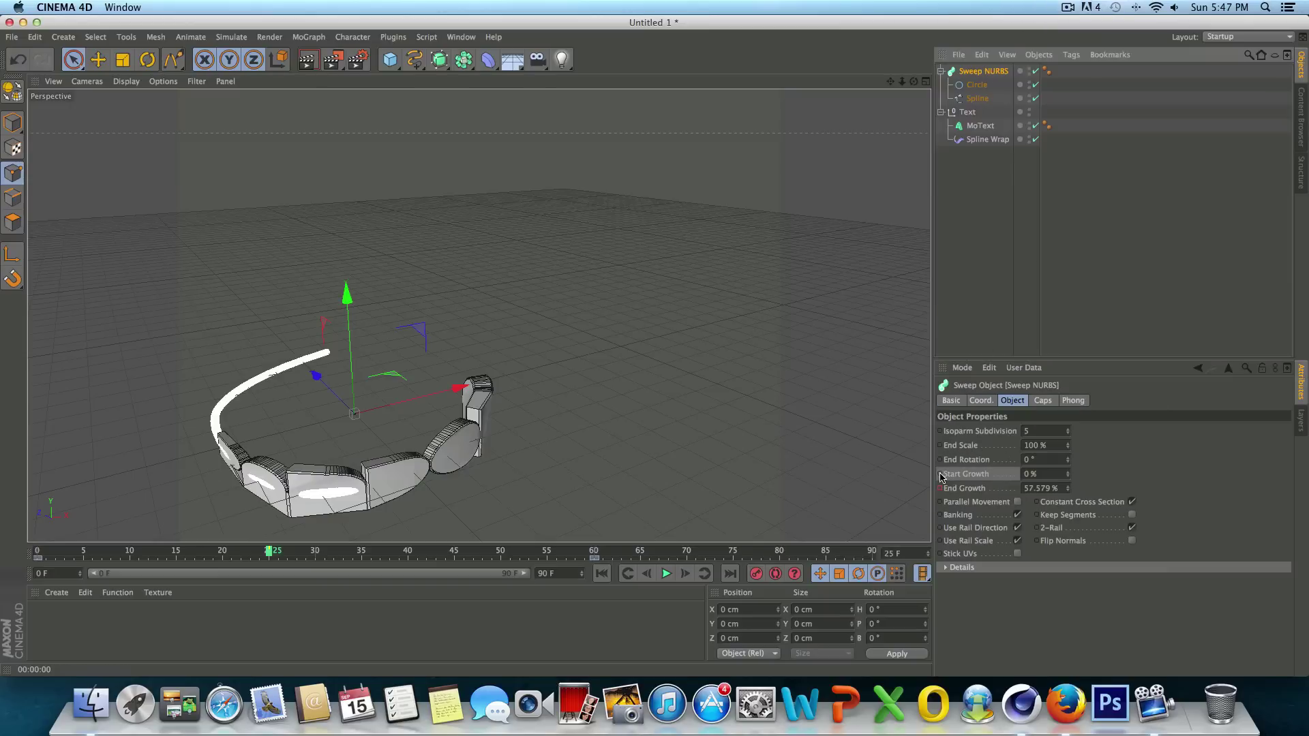
Set the Sweep NURBS Start Growth to 81 % at frame 85 and keyframe it.
left_click(666, 574)
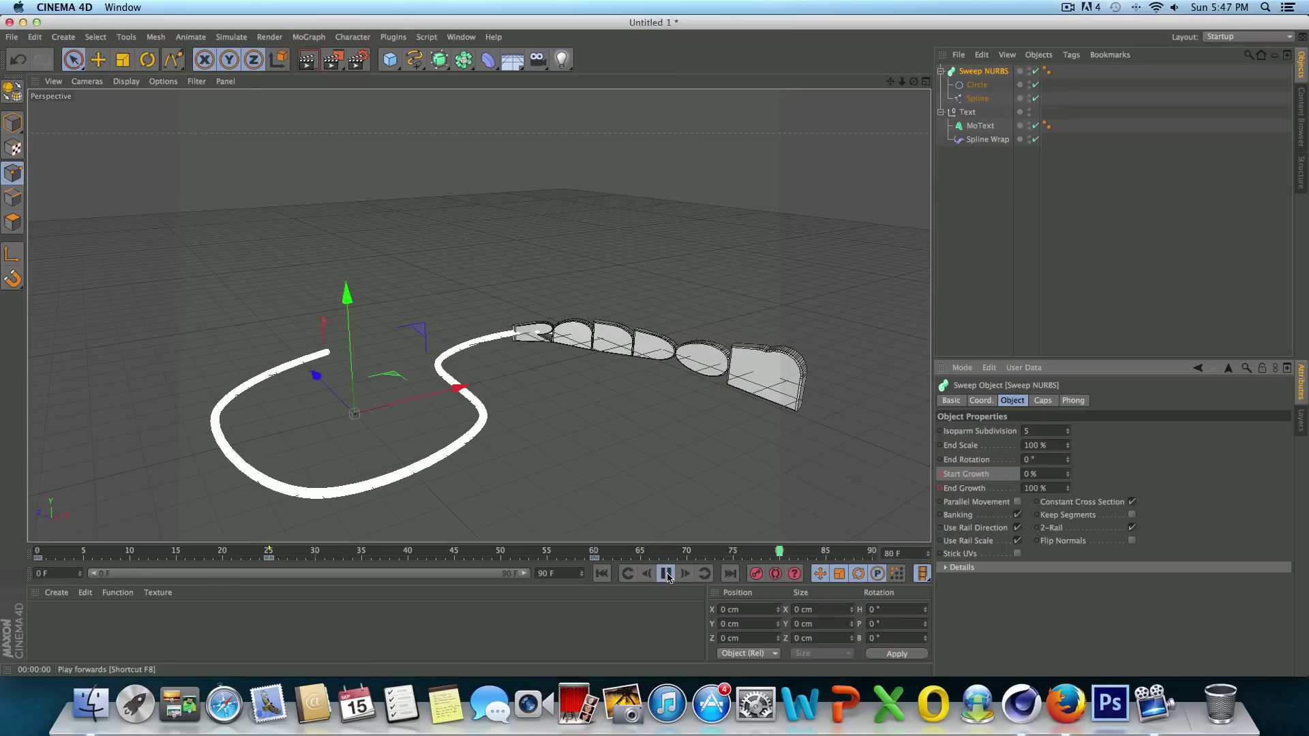
left_click(666, 574)
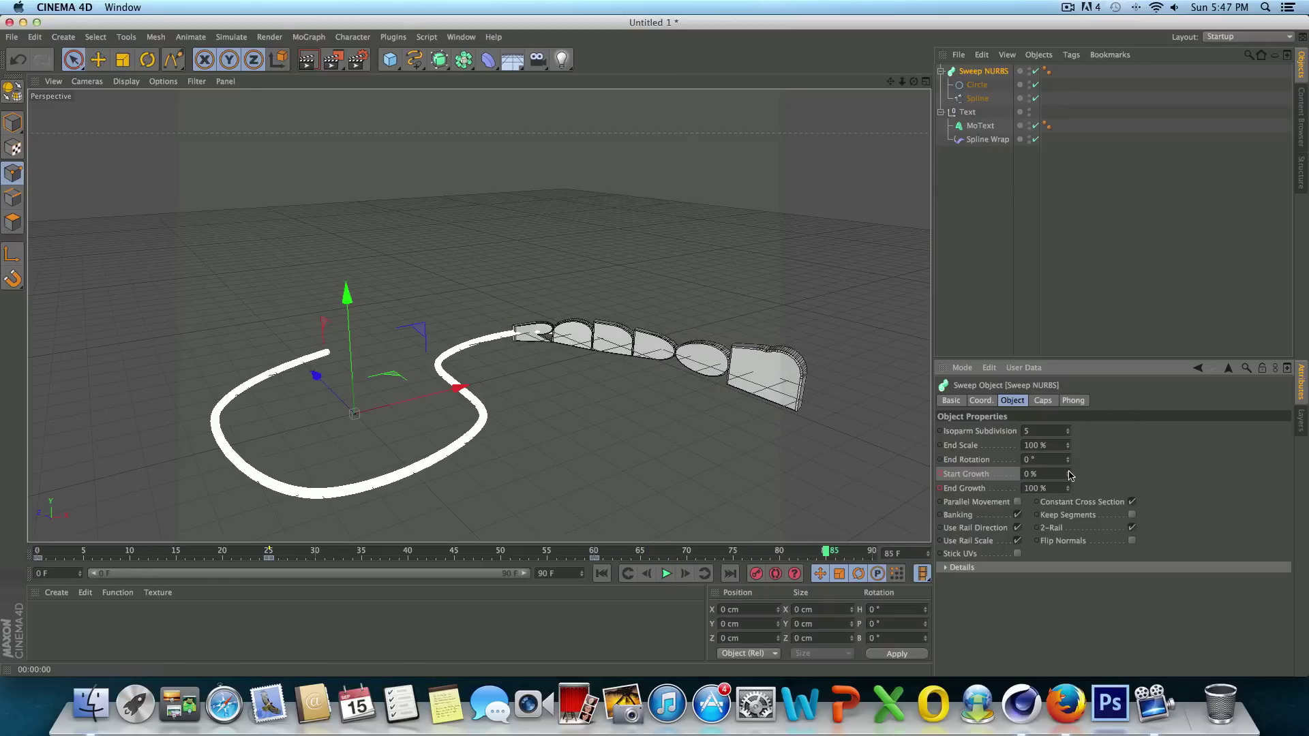
left_click_drag(1069, 476, 1069, 450)
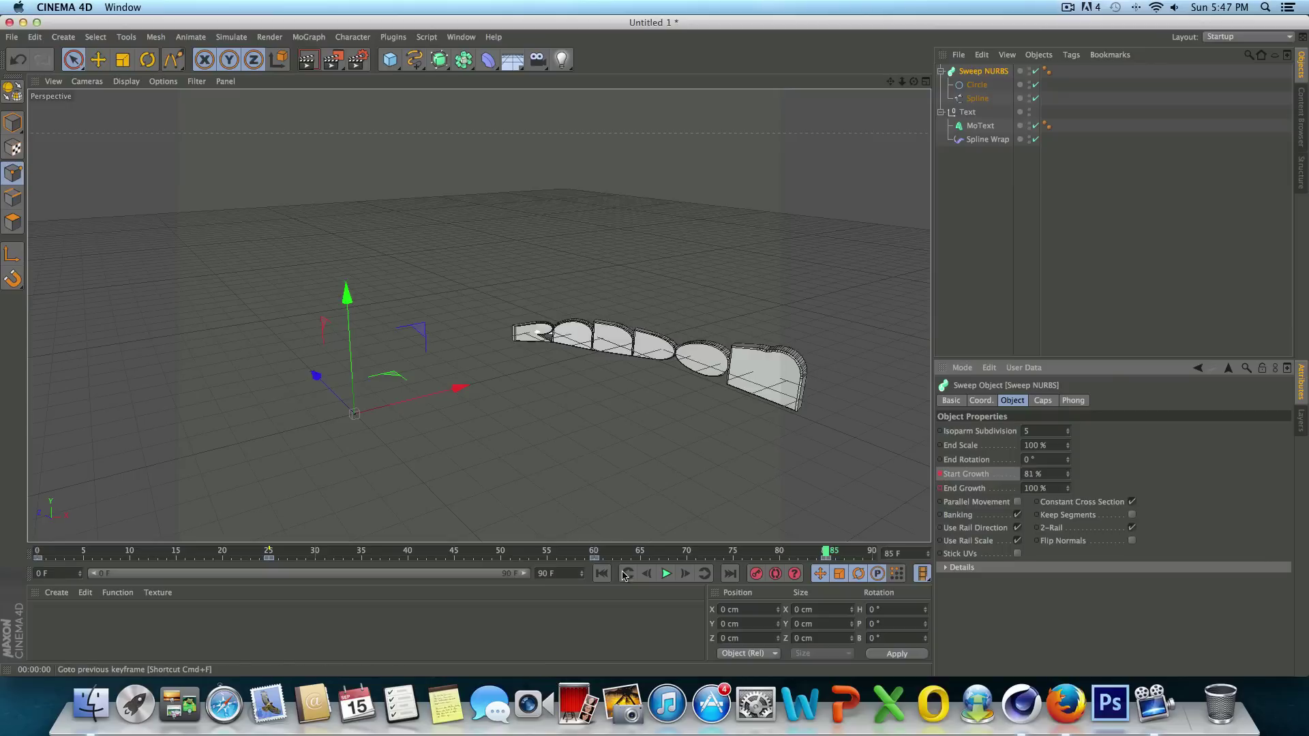
Play the animation to check how the start of the tube trails behind the moving text.
left_click(666, 574)
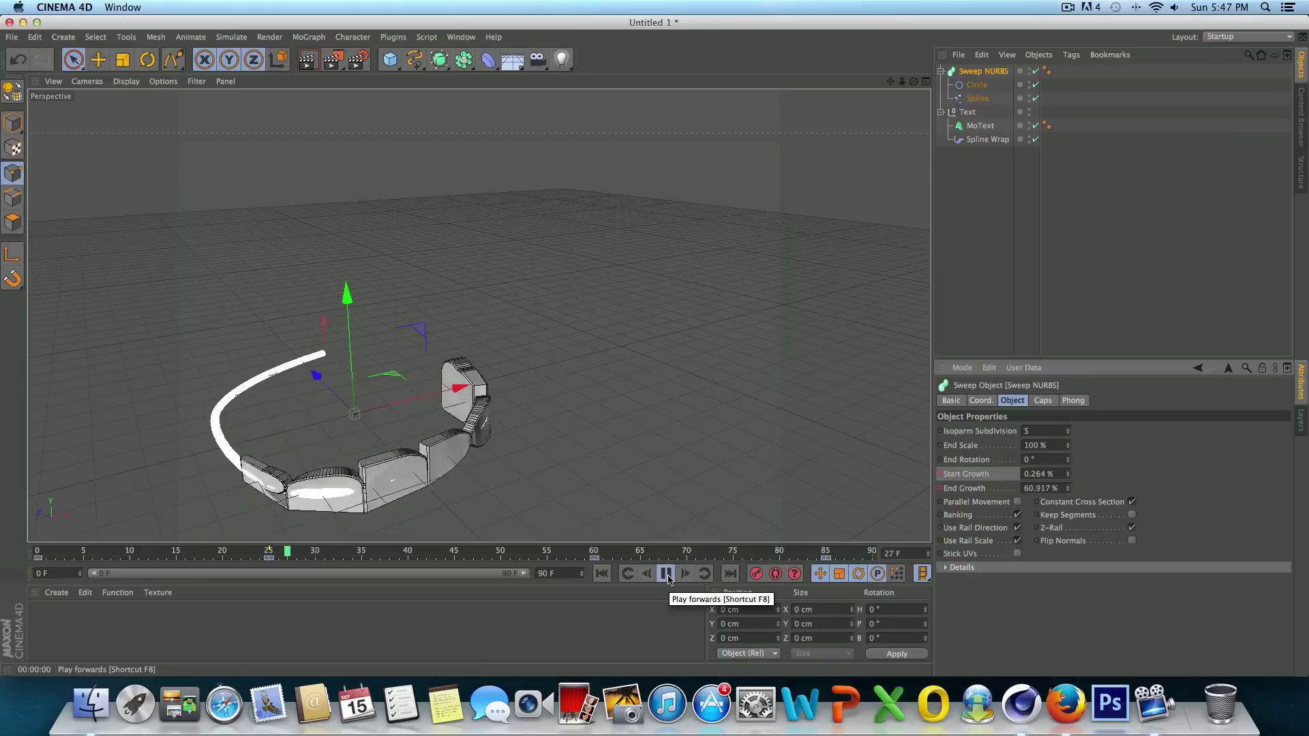
left_click(666, 574)
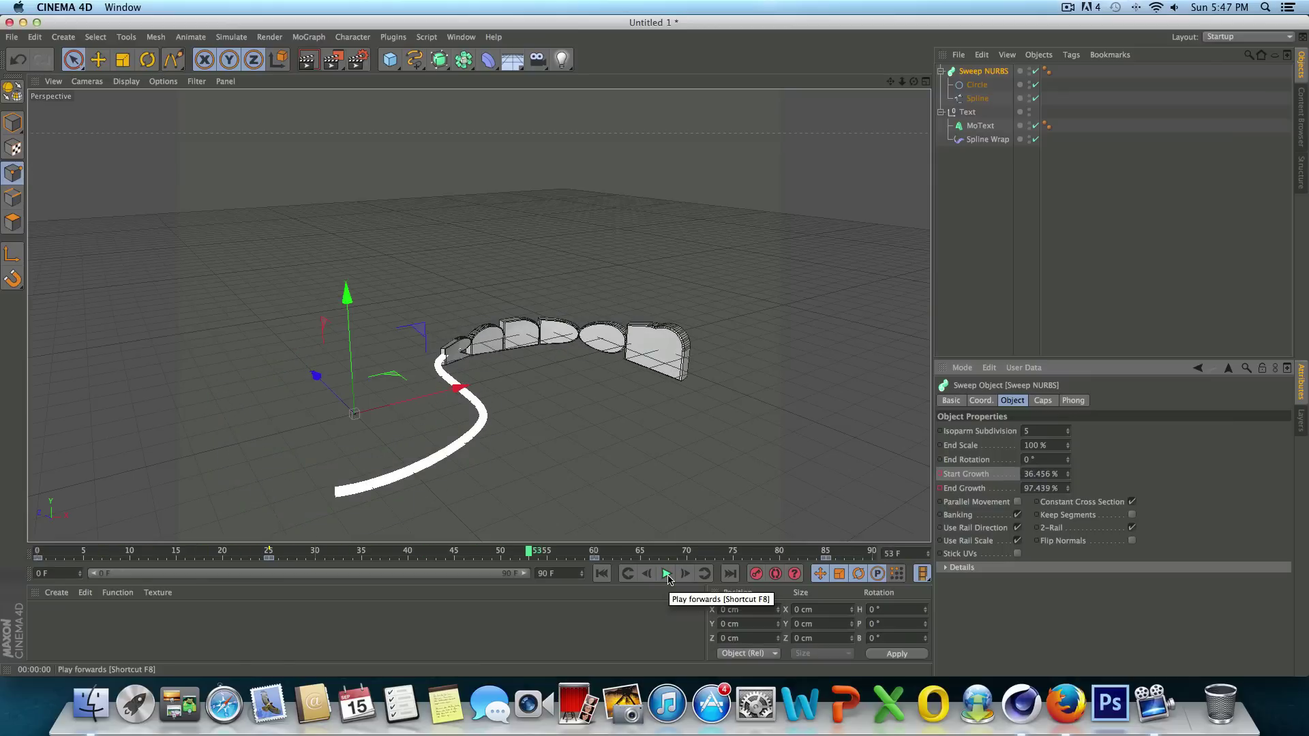
left_click(666, 574)
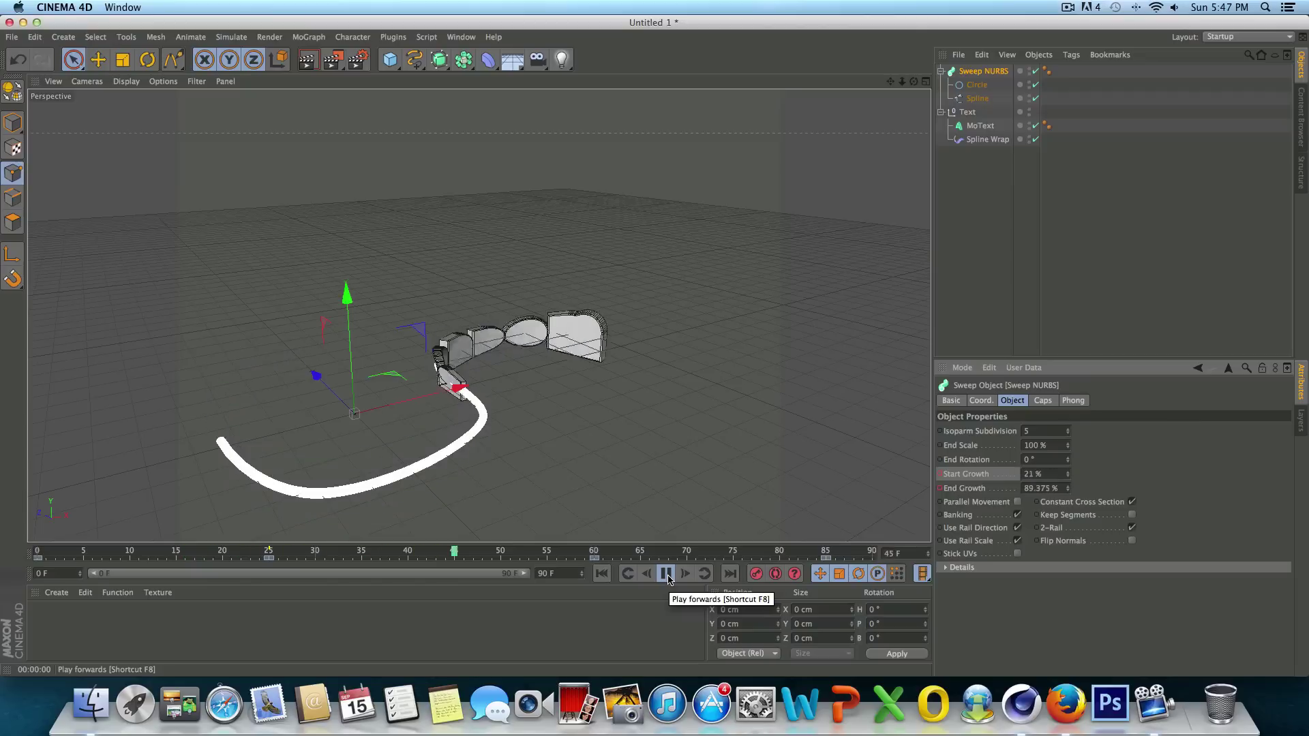
left_click(667, 576)
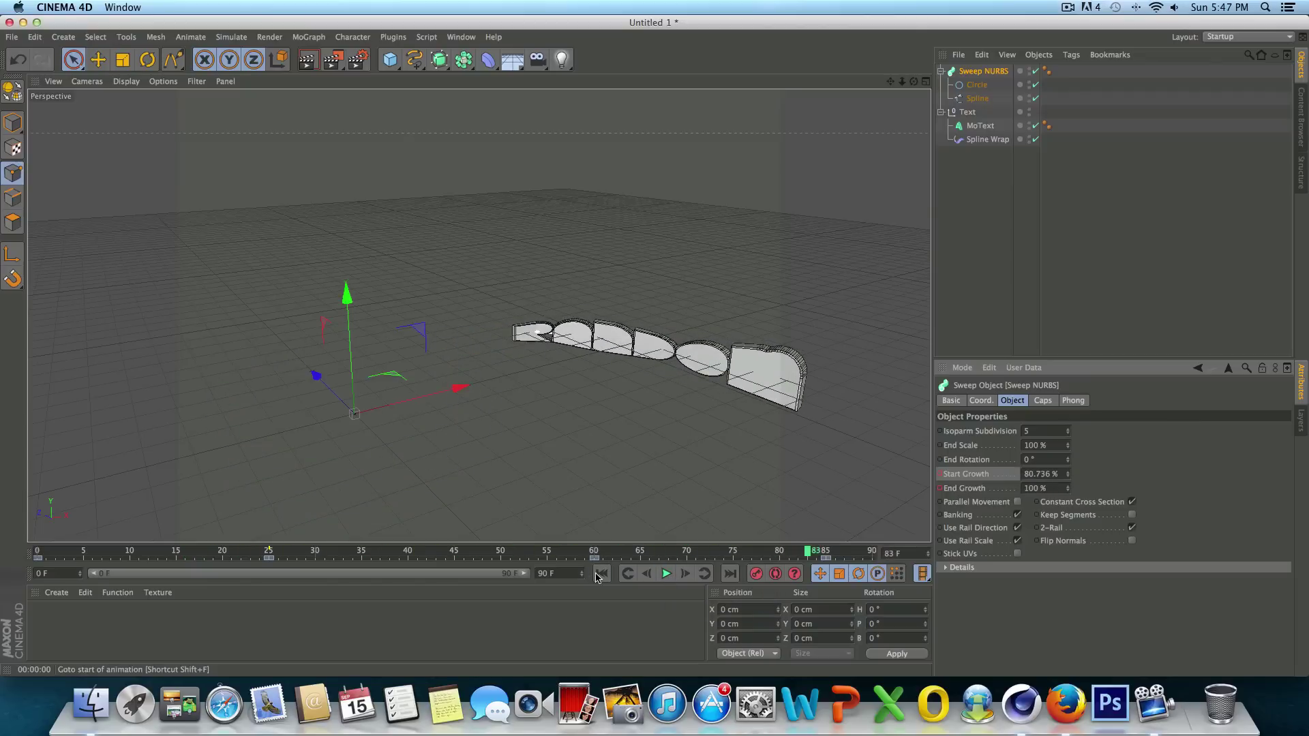
Return the animation to frame 0 and collapse the Sweep NURBS and Text hierarchies.
left_click(602, 574)
left_click_drag(913, 81, 695, 85)
left_click_drag(479, 316, 479, 316)
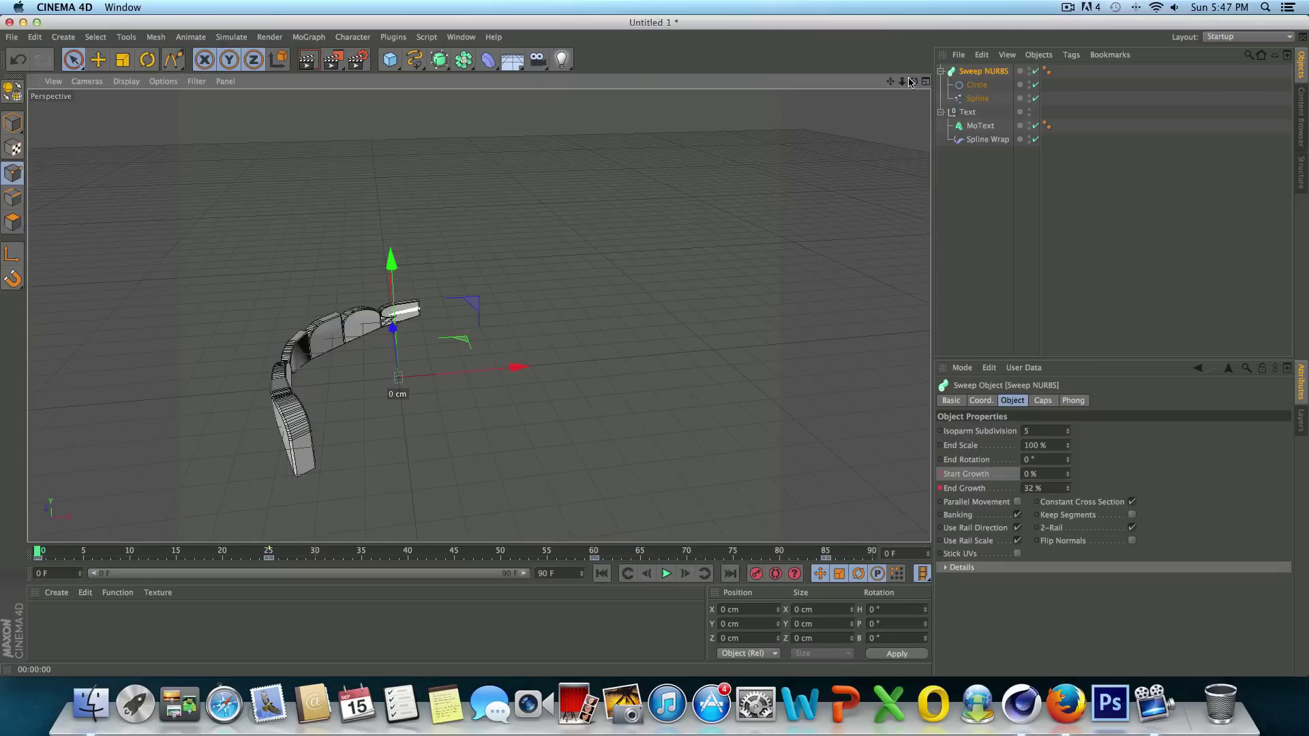
mouse_move(903, 83)
left_mouse_down()
mouse_move(995, 58)
mouse_move(479, 316)
mouse_move(914, 85)
mouse_move(478, 315)
mouse_move(901, 81)
left_mouse_up()
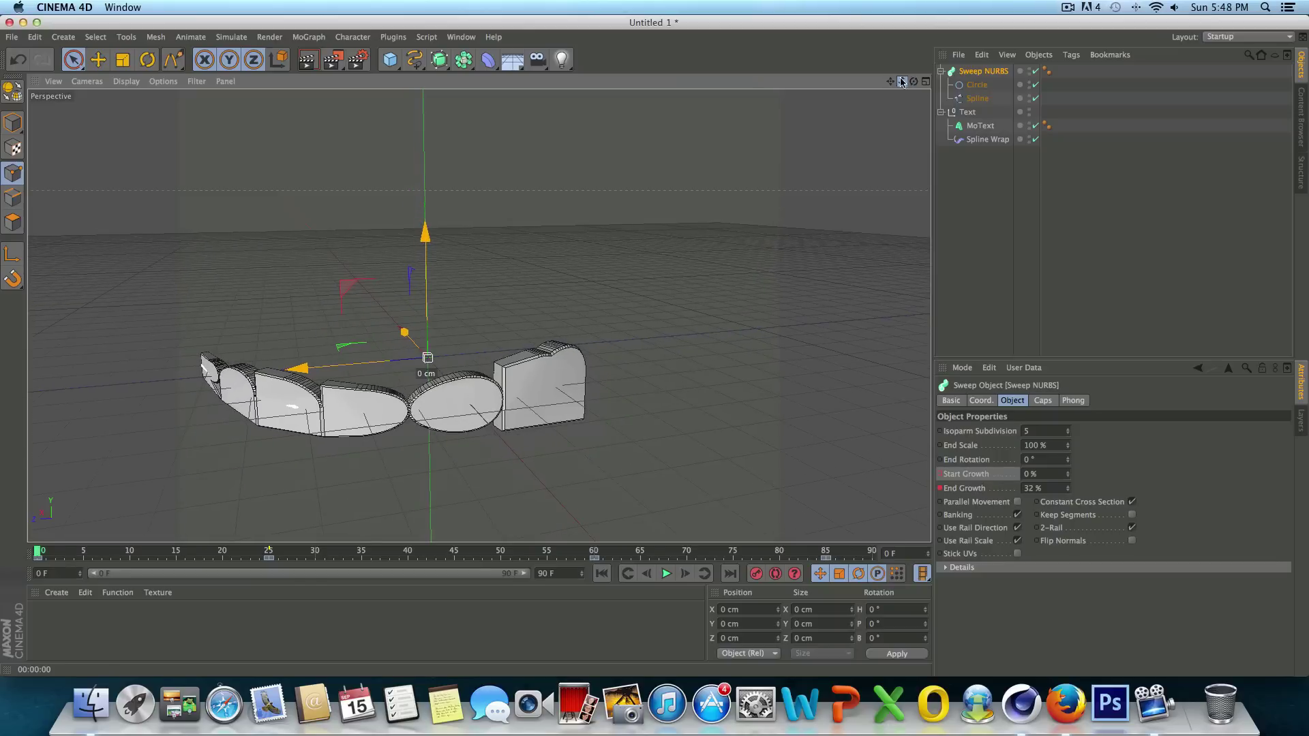
left_click(941, 71)
left_click(941, 84)
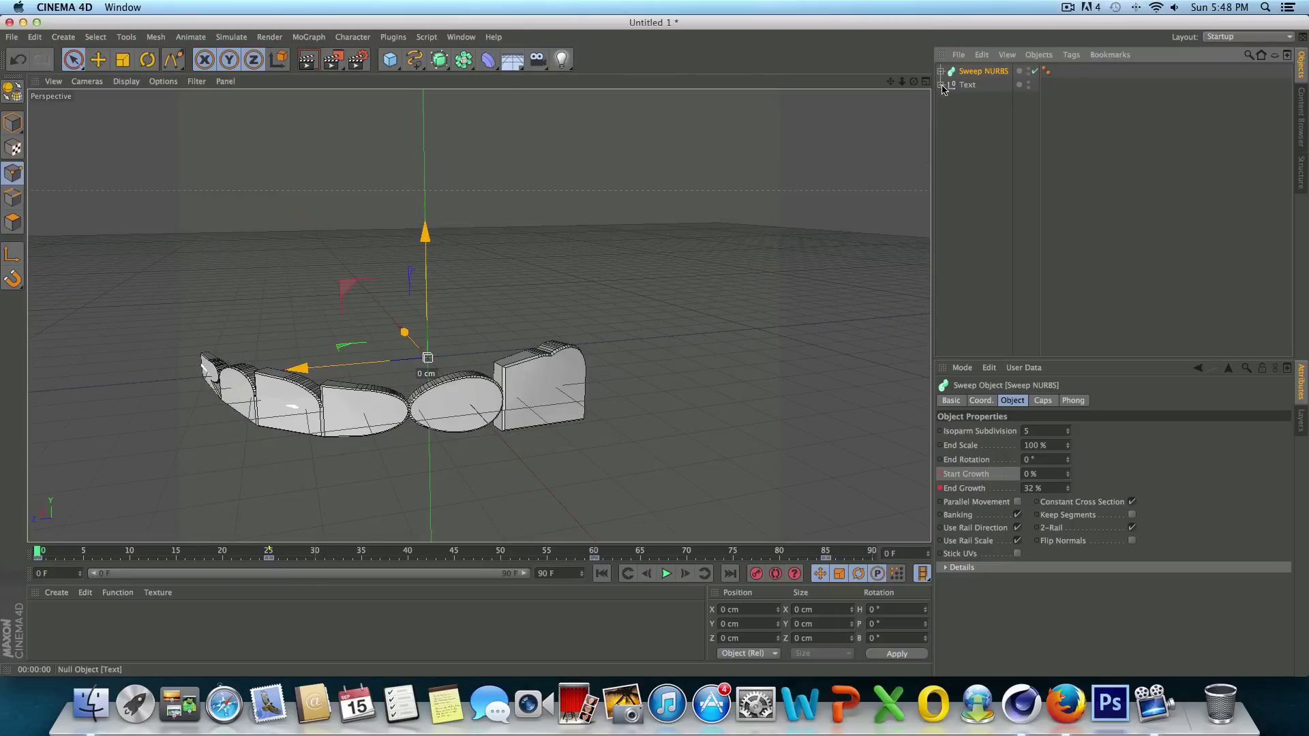
left_click_drag(914, 82, 478, 315)
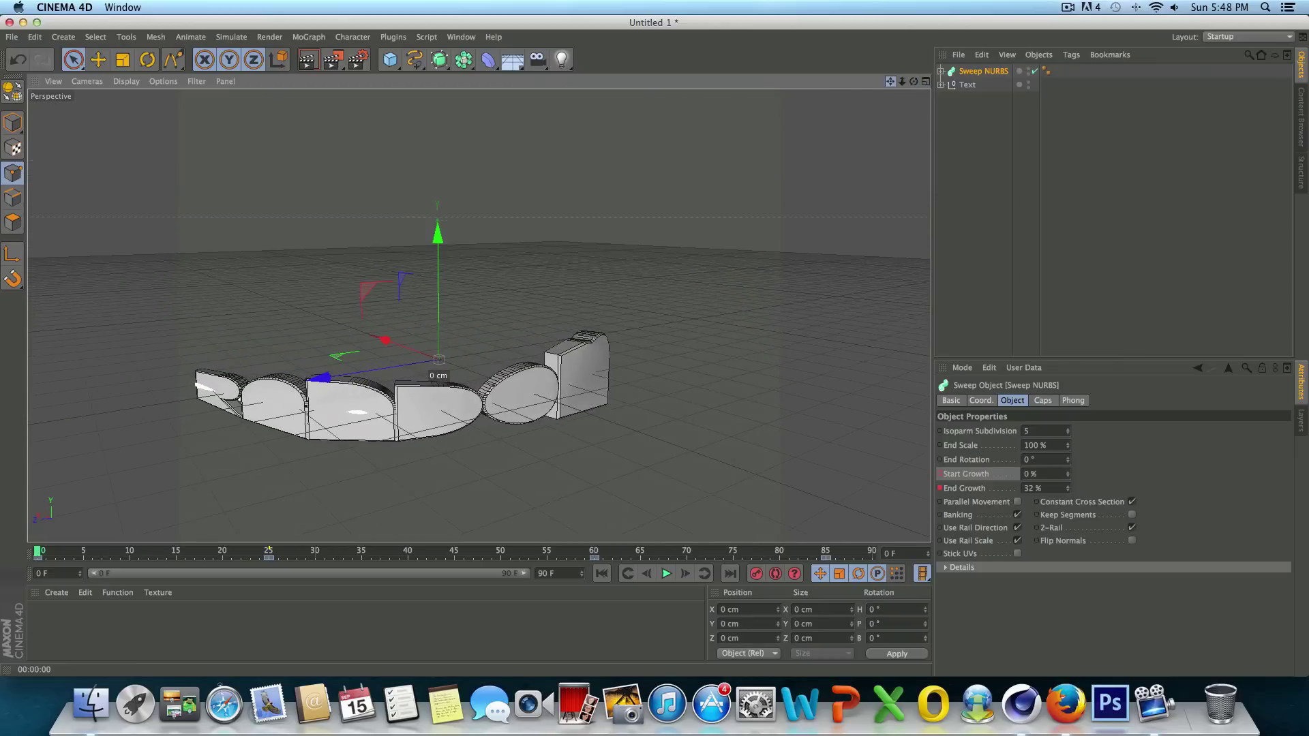
left_click_drag(915, 82, 479, 316)
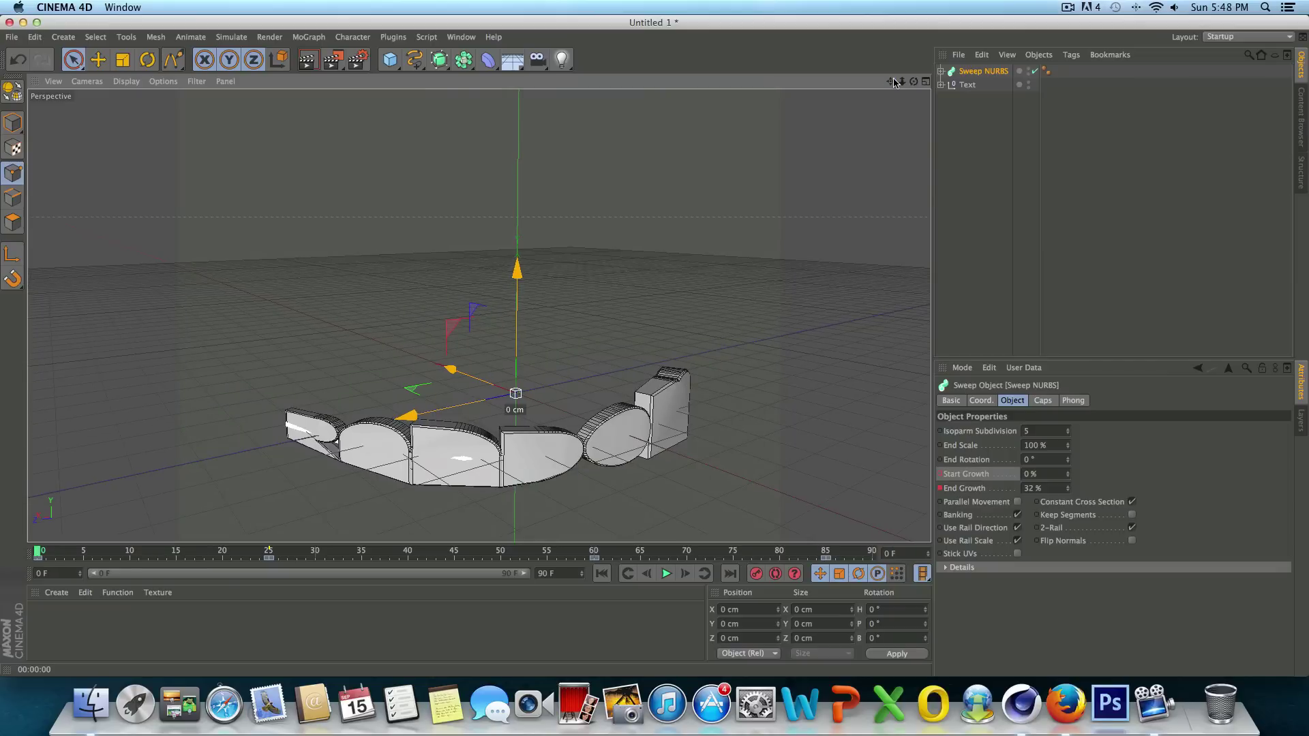